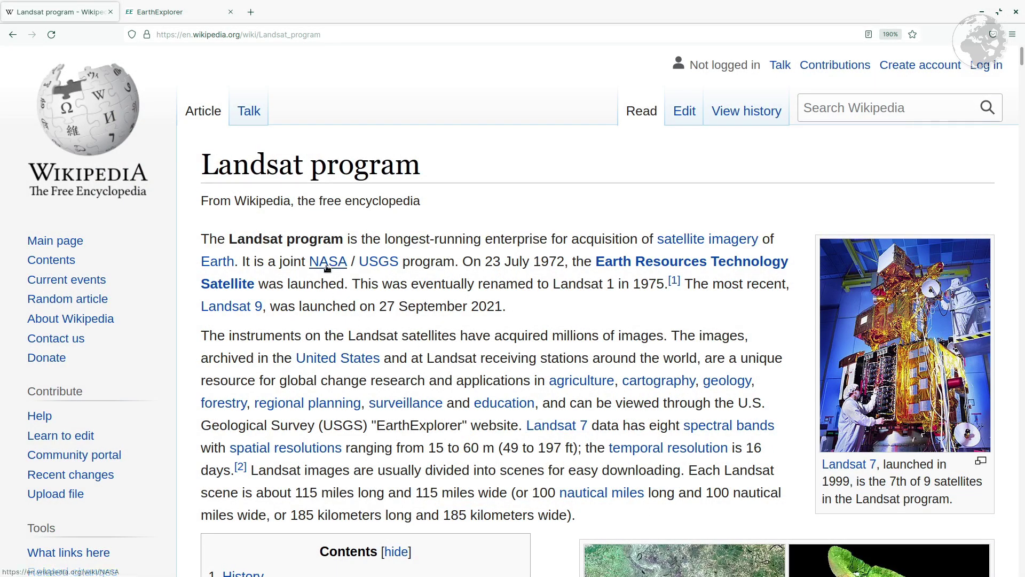
Step: Scroll the Landsat program article past History and Satellite chronology toward the band designation tables
{"action": "mouse_move", "coordinate": [377, 268]}
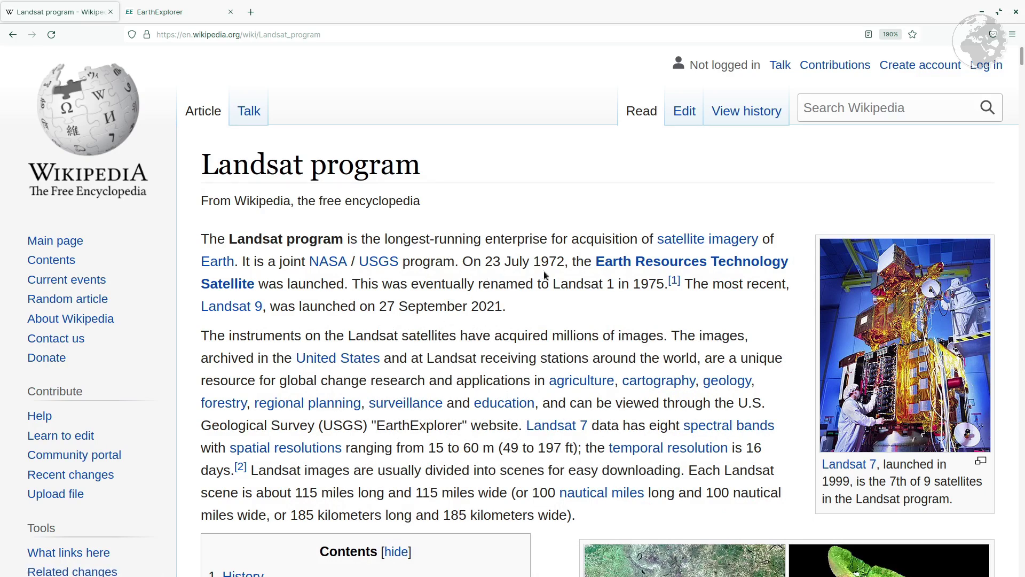
{"action": "scroll", "coordinate": [412, 361], "scroll_direction": "down", "scroll_amount": 2}
{"action": "scroll", "coordinate": [436, 345], "scroll_direction": "down", "scroll_amount": 12}
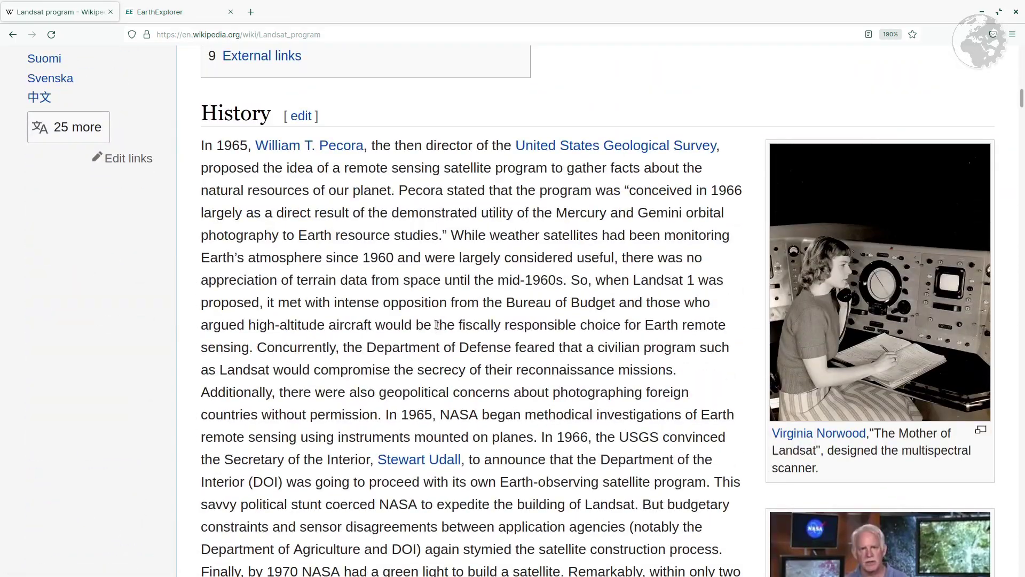
{"action": "scroll", "coordinate": [437, 323], "scroll_direction": "down", "scroll_amount": 4}
{"action": "scroll", "coordinate": [435, 321], "scroll_direction": "down", "scroll_amount": 15}
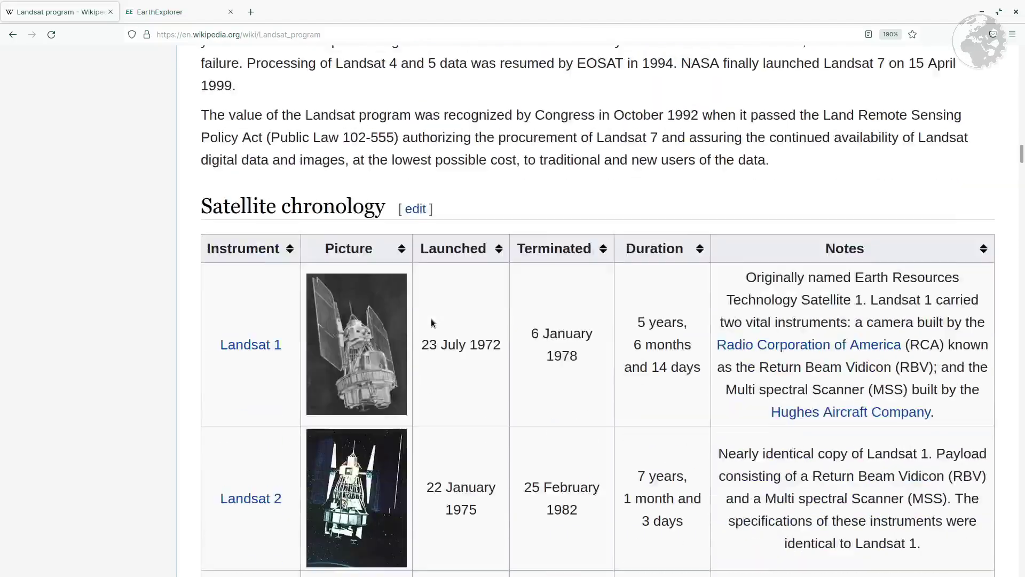
{"action": "scroll", "coordinate": [242, 283], "scroll_direction": "down", "scroll_amount": 13}
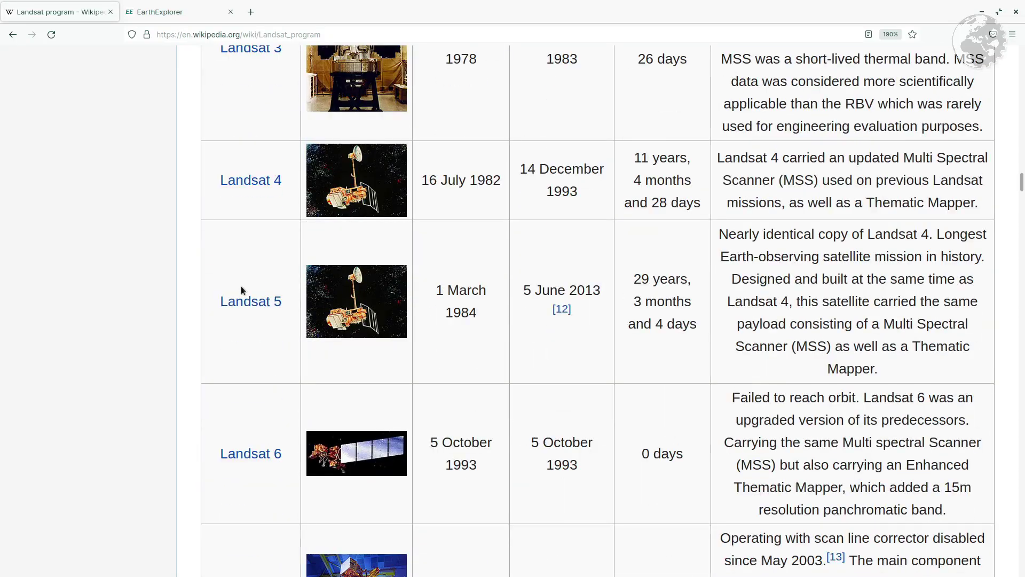
{"action": "scroll", "coordinate": [245, 289], "scroll_direction": "down", "scroll_amount": 2}
{"action": "scroll", "coordinate": [245, 288], "scroll_direction": "up", "scroll_amount": 2}
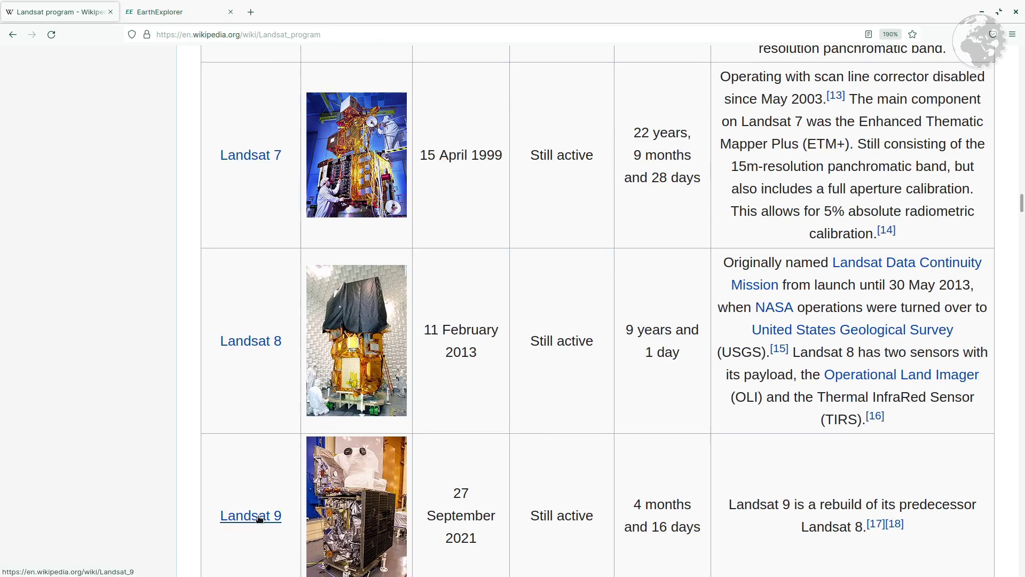
{"action": "scroll", "coordinate": [138, 460], "scroll_direction": "down", "scroll_amount": 3}
{"action": "scroll", "coordinate": [139, 464], "scroll_direction": "up", "scroll_amount": 1}
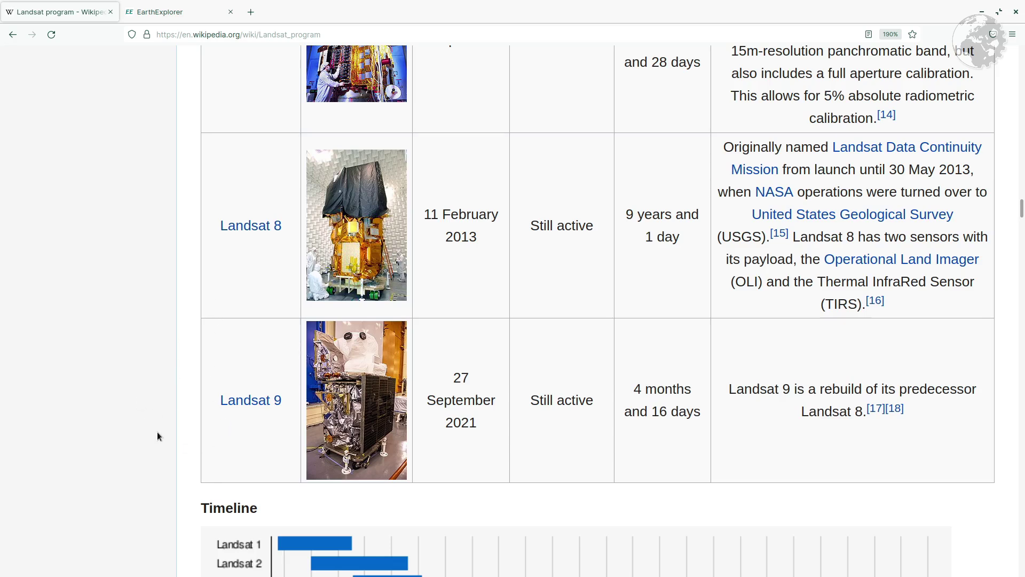
{"action": "scroll", "coordinate": [157, 431], "scroll_direction": "up", "scroll_amount": 2}
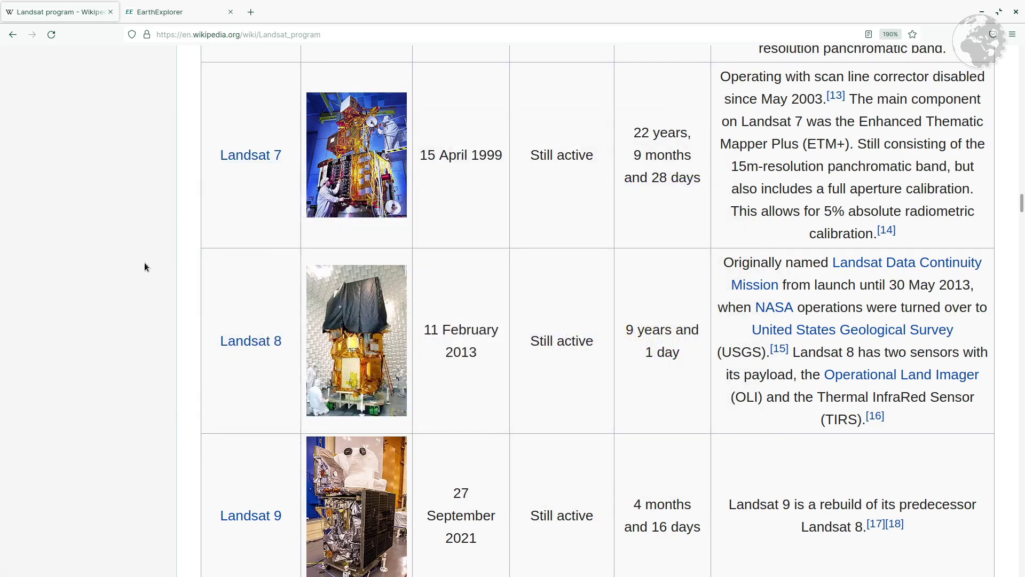
{"action": "scroll", "coordinate": [86, 352], "scroll_direction": "down", "scroll_amount": 4}
{"action": "scroll", "coordinate": [90, 348], "scroll_direction": "down", "scroll_amount": 11}
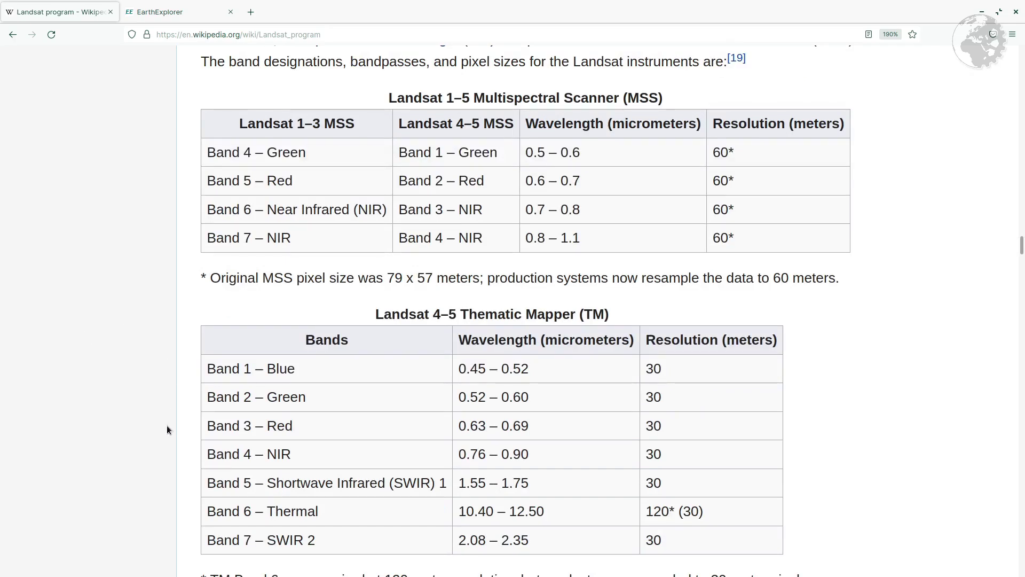
Step: Scroll to the Landsat 8 OLI/TIRS table and highlight the Band 5 – NIR label
{"action": "scroll", "coordinate": [165, 423], "scroll_direction": "down", "scroll_amount": 2}
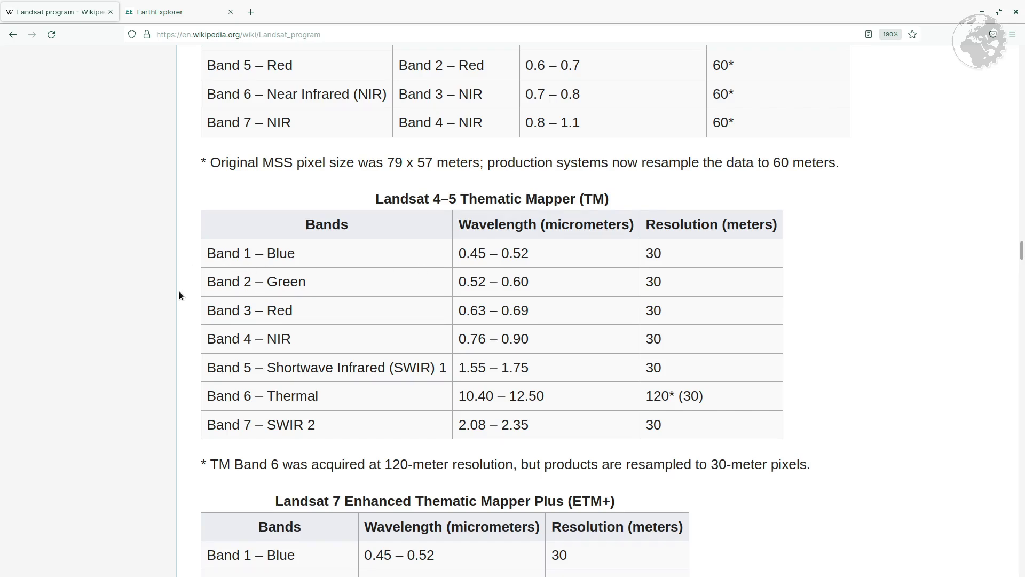
{"action": "scroll", "coordinate": [180, 295], "scroll_direction": "down", "scroll_amount": 10}
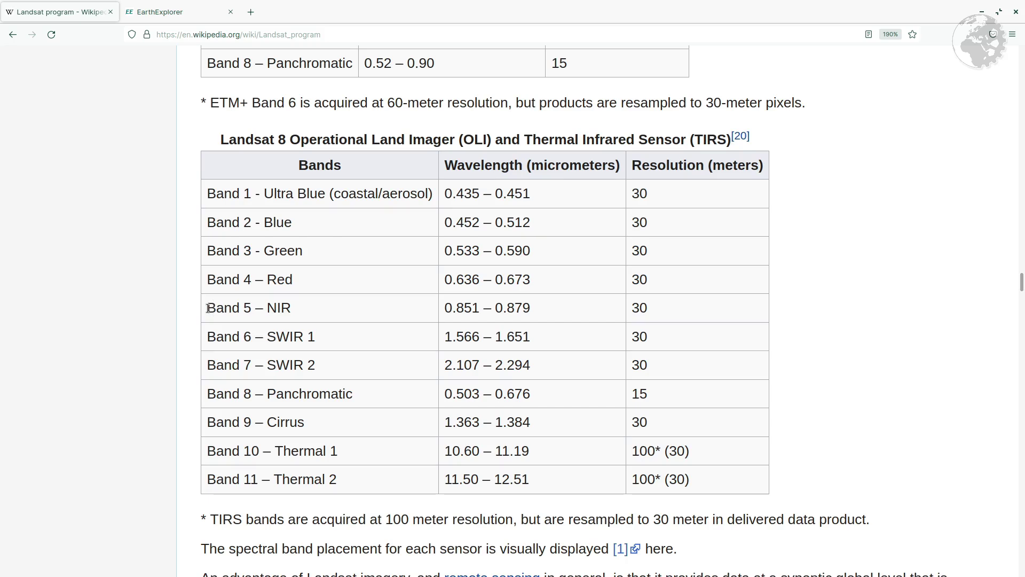
{"action": "left_click_drag", "start_coordinate": [207, 307], "coordinate": [288, 307]}
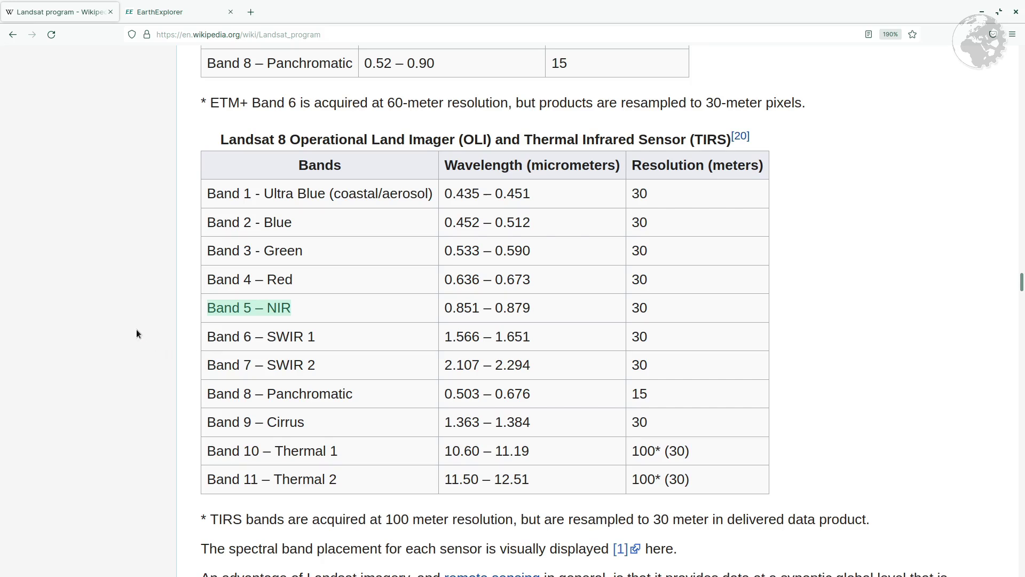
{"action": "left_click", "coordinate": [296, 308]}
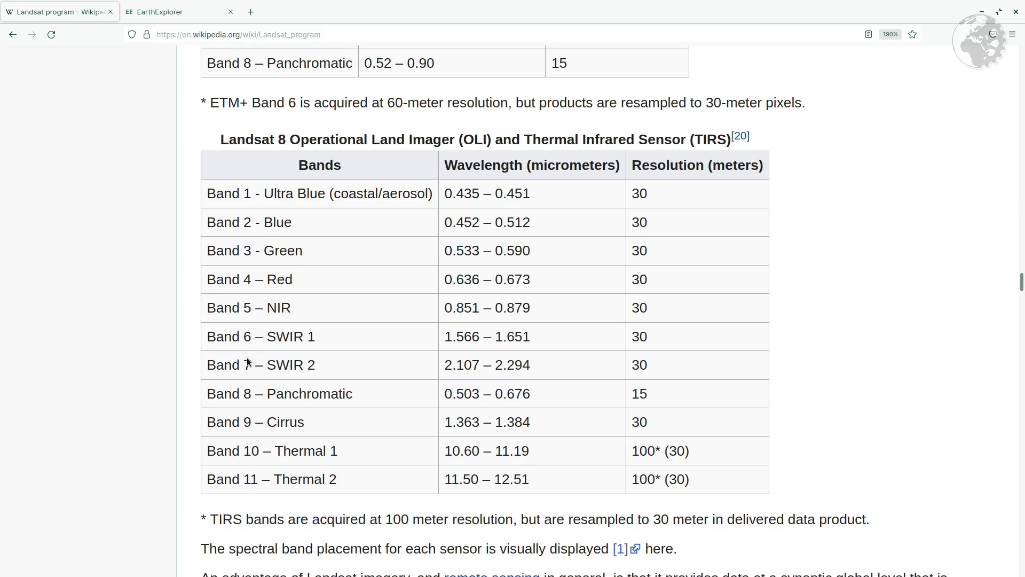
Step: Highlight Band 8 – Panchromatic with its 0.503–0.676 wavelength and 15 m resolution
{"action": "left_click_drag", "start_coordinate": [209, 394], "coordinate": [350, 394]}
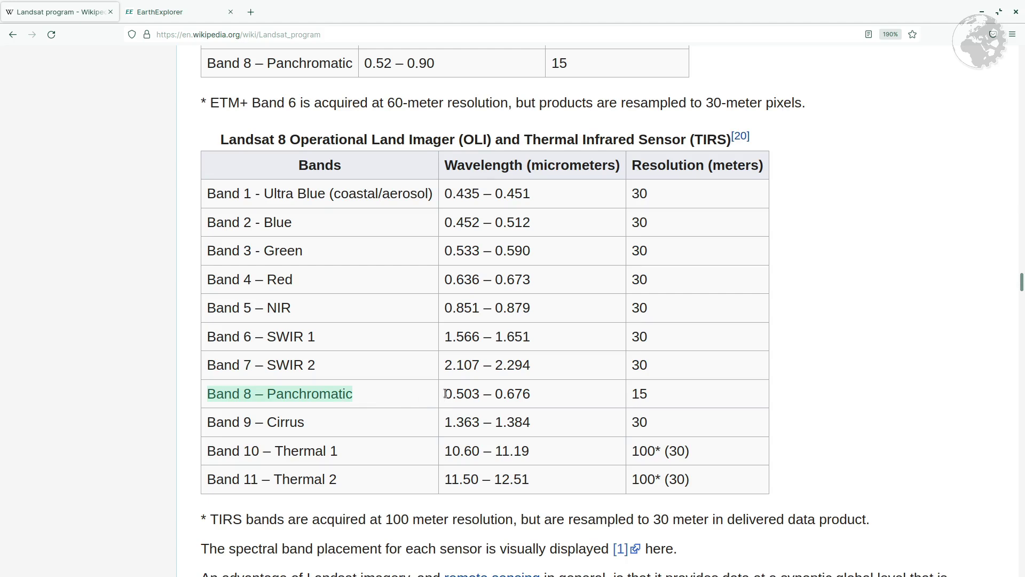
{"action": "left_click_drag", "start_coordinate": [446, 394], "coordinate": [526, 394]}
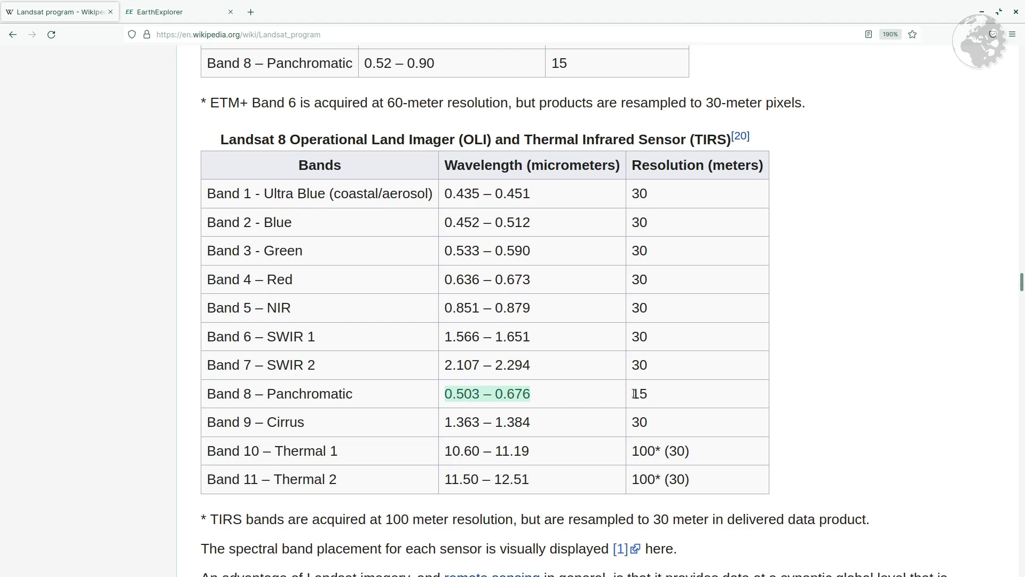
{"action": "left_click_drag", "start_coordinate": [633, 393], "coordinate": [648, 394]}
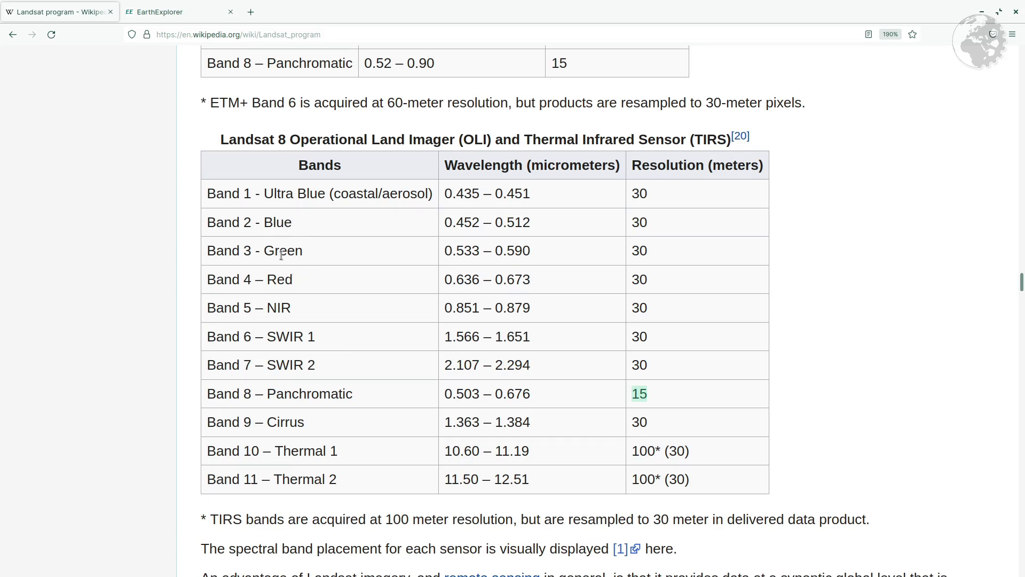
{"action": "scroll", "coordinate": [293, 280], "scroll_direction": "up", "scroll_amount": 4}
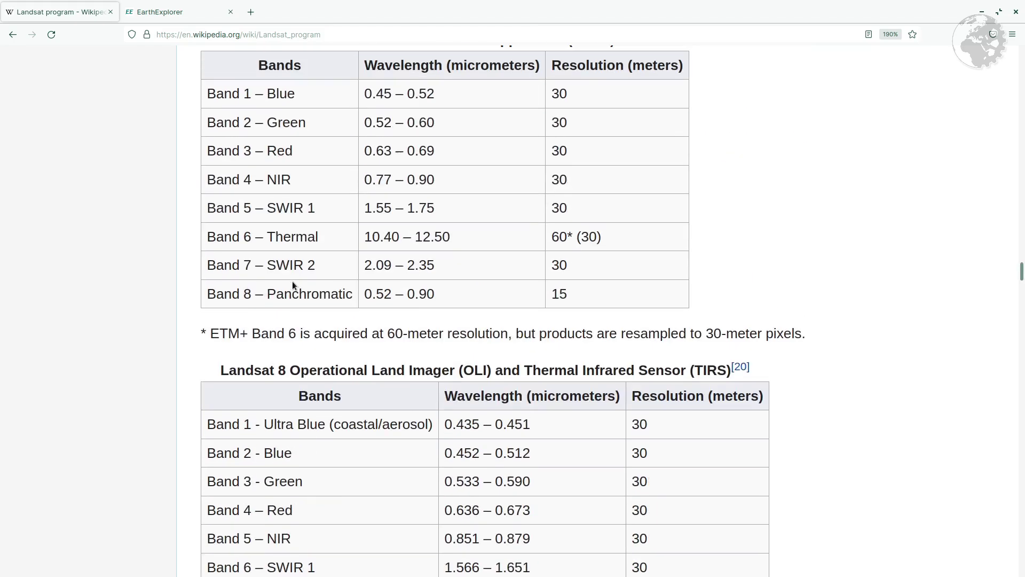
{"action": "scroll", "coordinate": [292, 277], "scroll_direction": "down", "scroll_amount": 8}
{"action": "scroll", "coordinate": [293, 270], "scroll_direction": "down", "scroll_amount": 2}
{"action": "scroll", "coordinate": [291, 271], "scroll_direction": "up", "scroll_amount": 4}
{"action": "scroll", "coordinate": [291, 271], "scroll_direction": "up", "scroll_amount": 2}
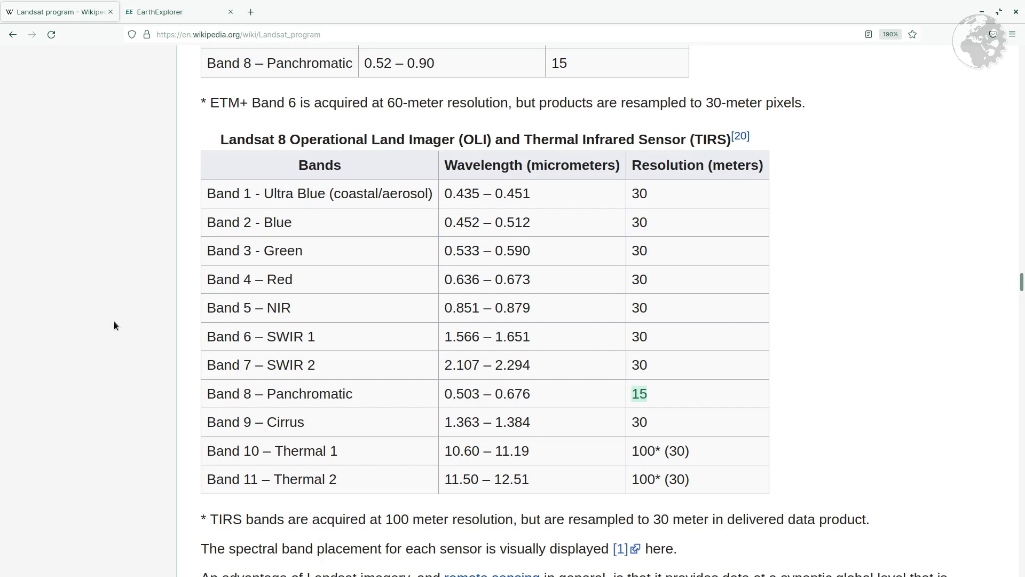
{"action": "scroll", "coordinate": [146, 320], "scroll_direction": "down", "scroll_amount": 2}
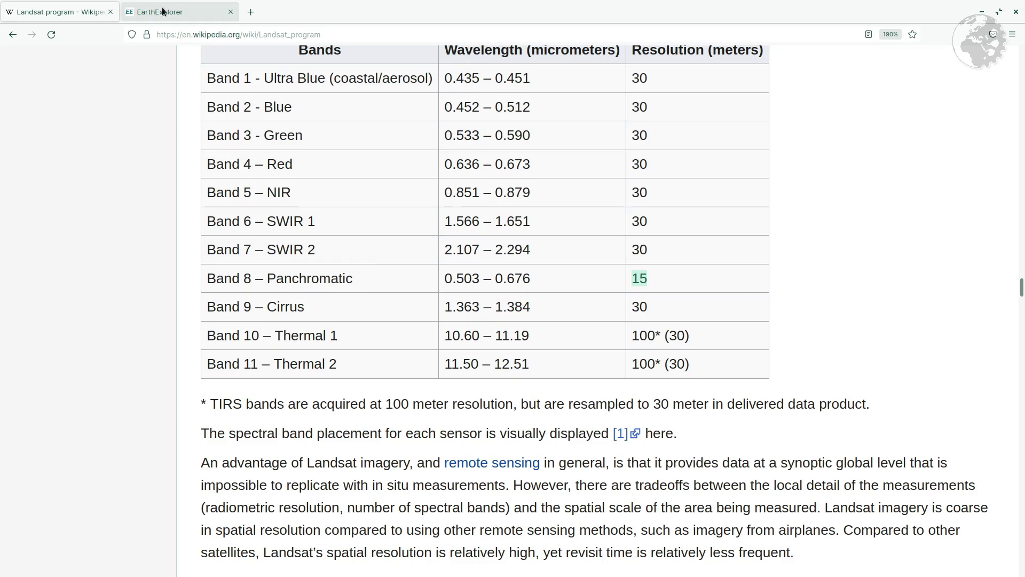
Step: In EarthExplorer, bring the map to Copenhagen and keep the polygon search-area option
{"action": "left_click", "coordinate": [209, 12]}
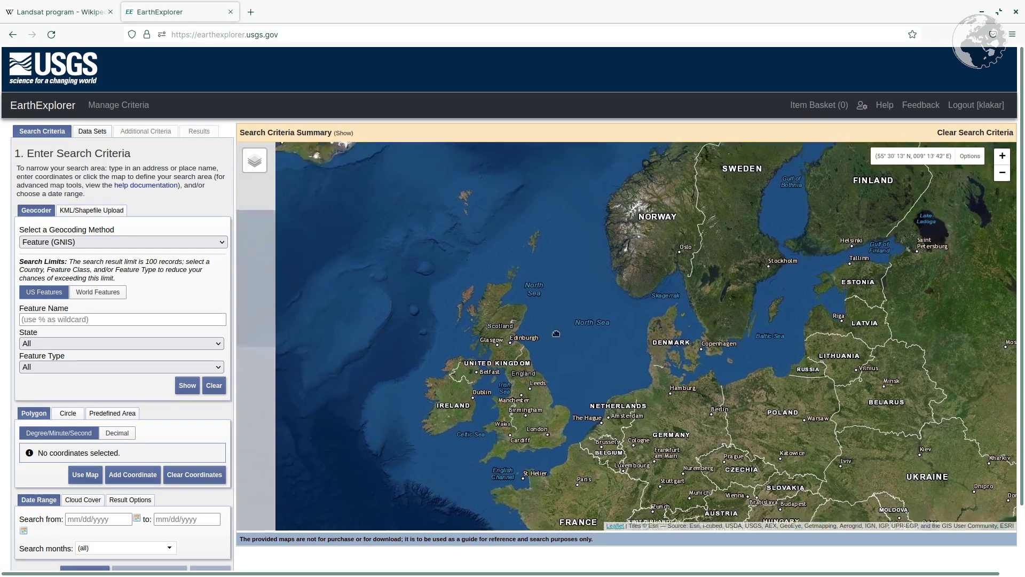
{"action": "left_click_drag", "start_coordinate": [533, 337], "coordinate": [508, 320]}
{"action": "scroll", "coordinate": [522, 344], "scroll_direction": "up", "scroll_amount": 2}
{"action": "scroll", "coordinate": [522, 343], "scroll_direction": "down", "scroll_amount": 1}
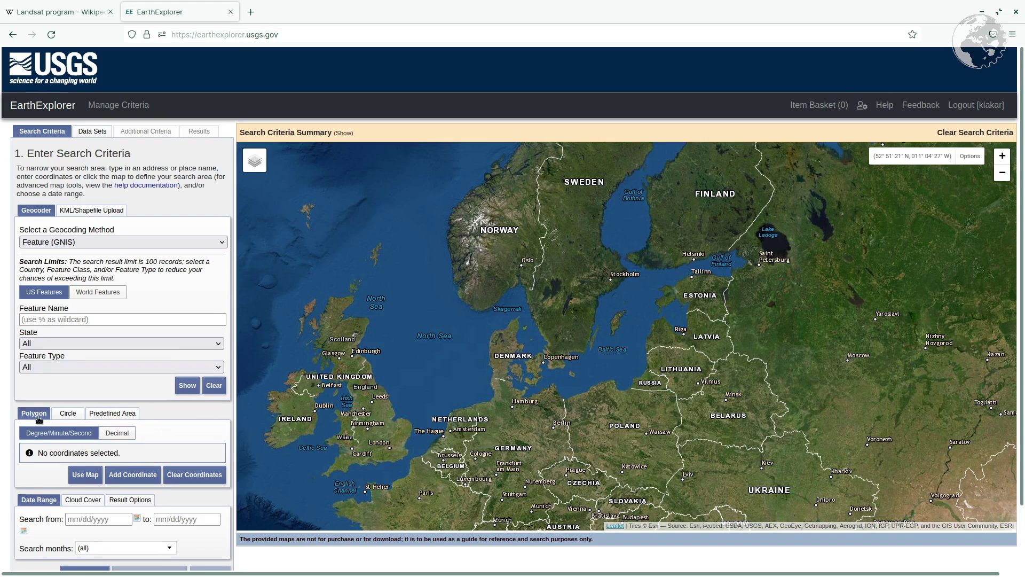
{"action": "left_click", "coordinate": [66, 417]}
{"action": "left_click", "coordinate": [91, 416]}
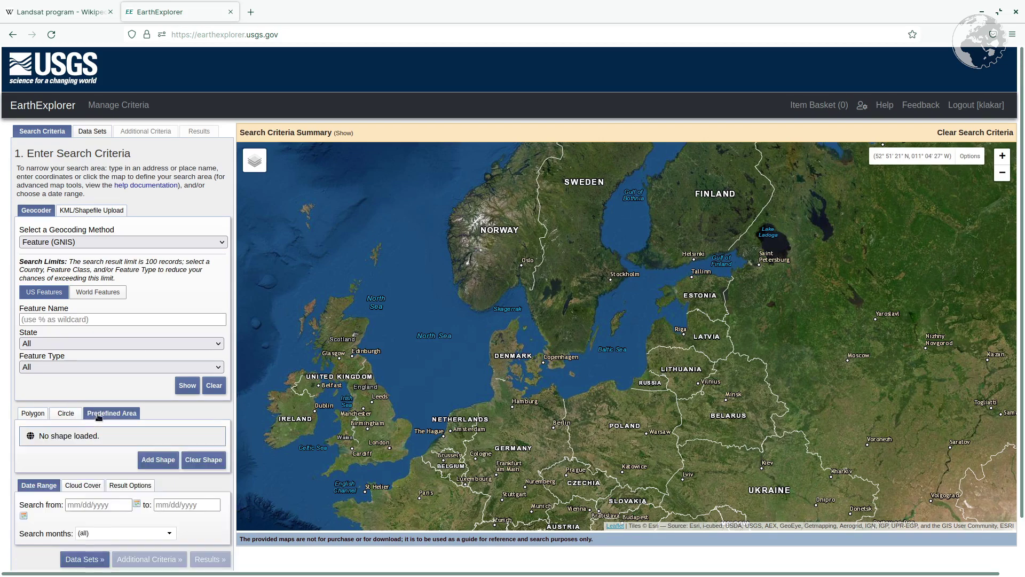
{"action": "left_click", "coordinate": [32, 415]}
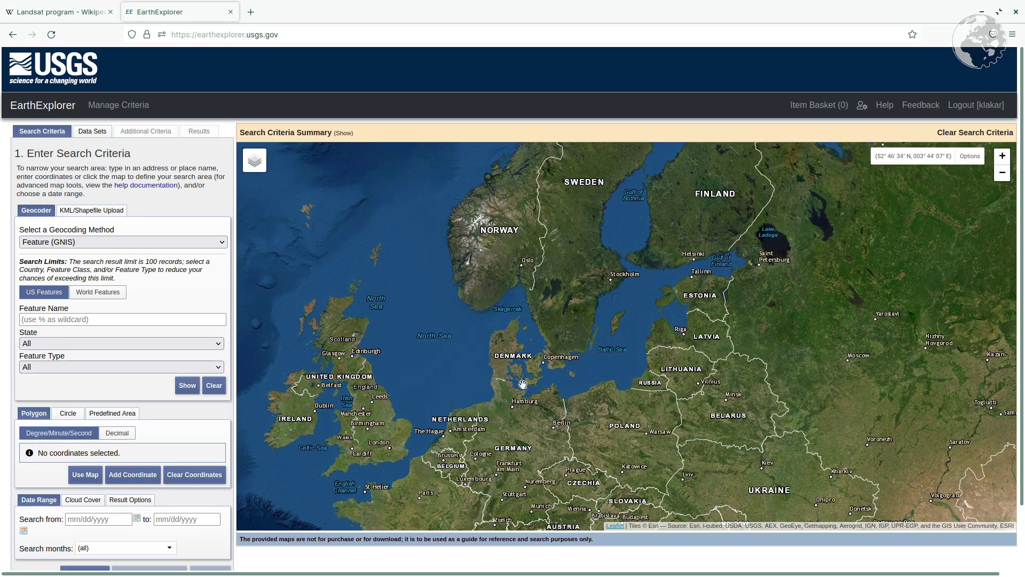
{"action": "scroll", "coordinate": [553, 362], "scroll_direction": "down", "scroll_amount": 2}
{"action": "scroll", "coordinate": [553, 361], "scroll_direction": "up", "scroll_amount": 3}
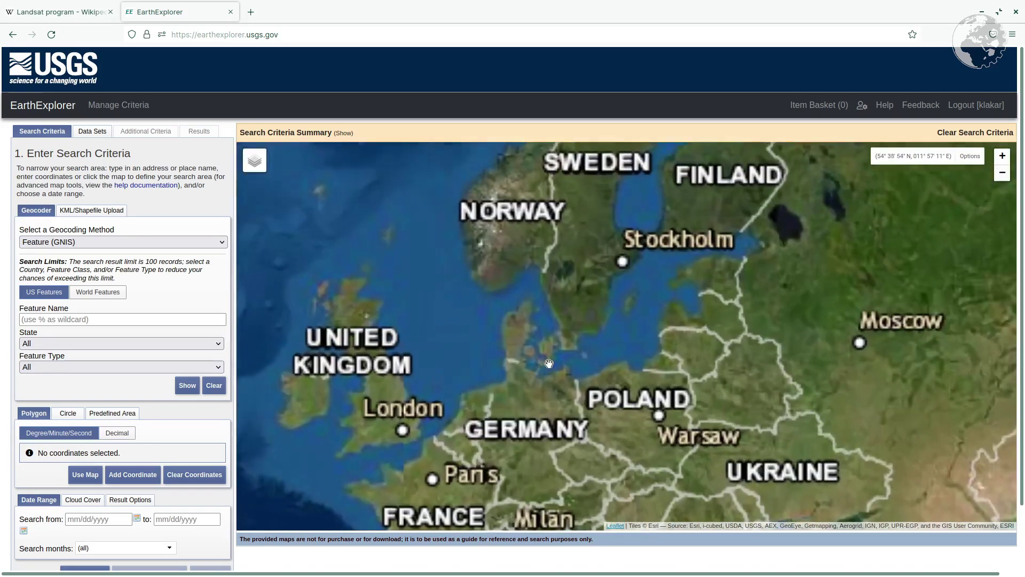
{"action": "scroll", "coordinate": [574, 329], "scroll_direction": "up", "scroll_amount": 2}
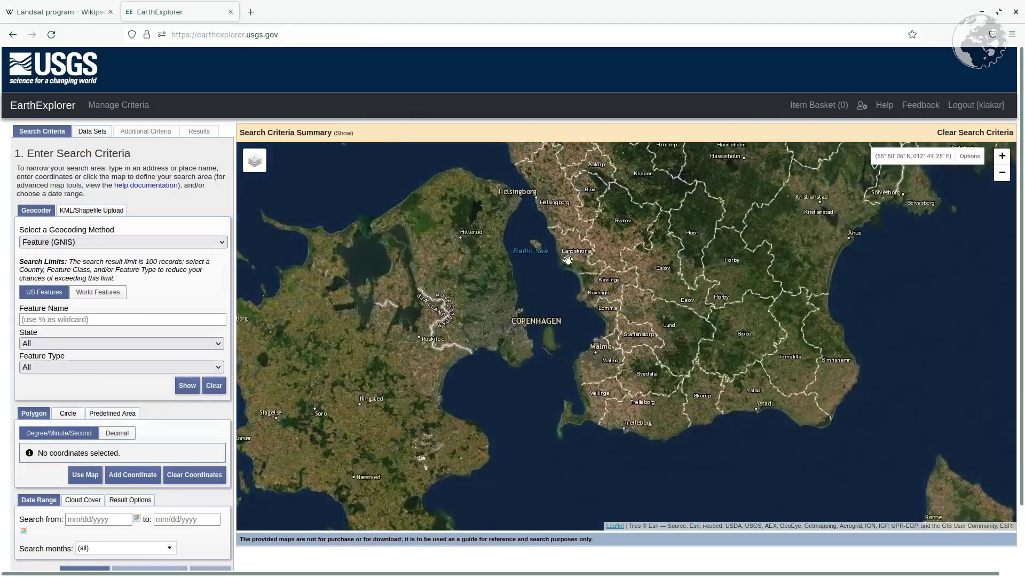
Step: Outline a four-corner polygon around Copenhagen and western Skåne
{"action": "left_click", "coordinate": [516, 243]}
{"action": "left_click", "coordinate": [650, 239]}
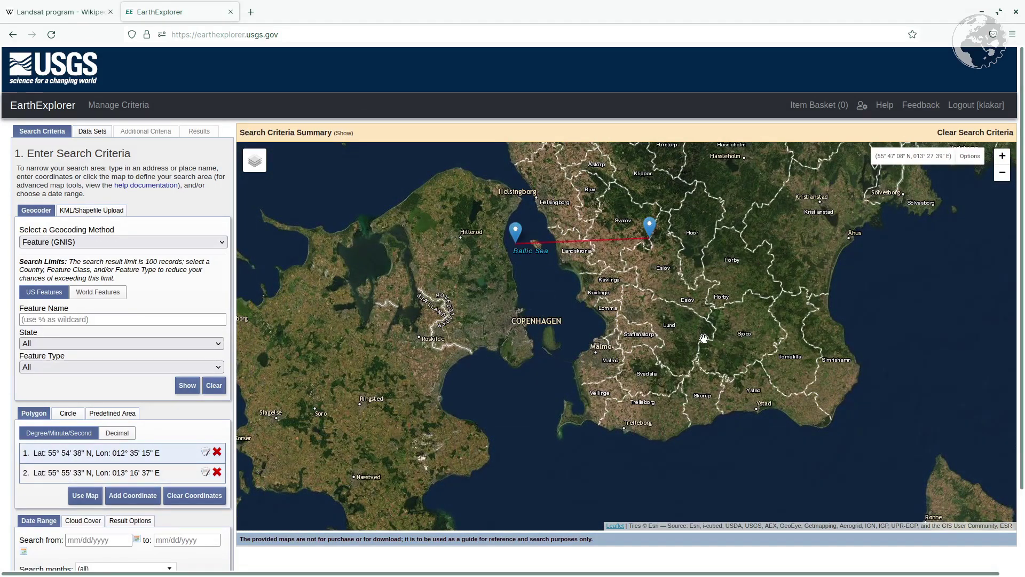
{"action": "left_click", "coordinate": [685, 388]}
{"action": "left_click", "coordinate": [496, 394]}
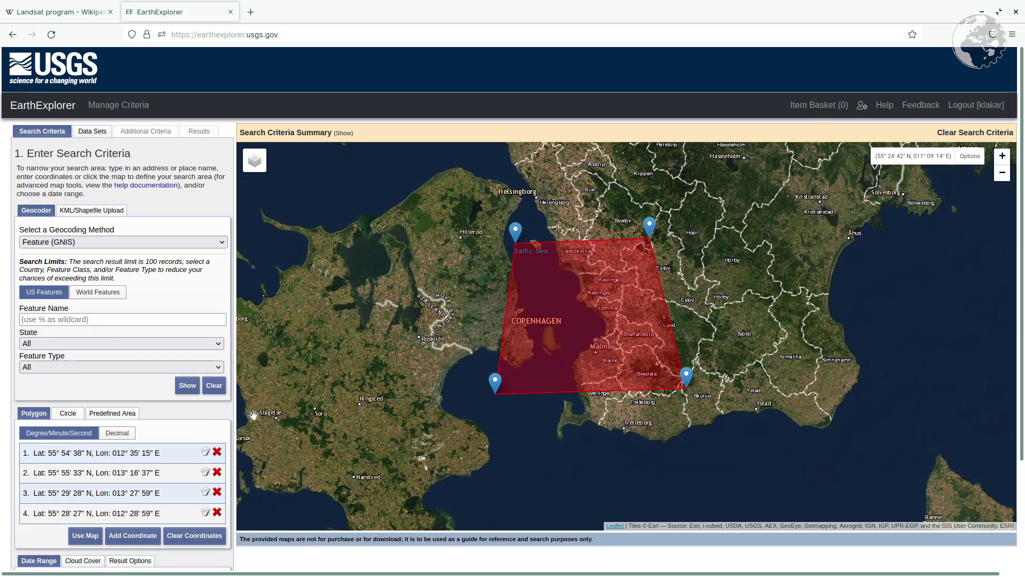
Step: Cap cloud cover at 0–9% and proceed to Data Sets
{"action": "scroll", "coordinate": [123, 321], "scroll_direction": "down", "scroll_amount": 3}
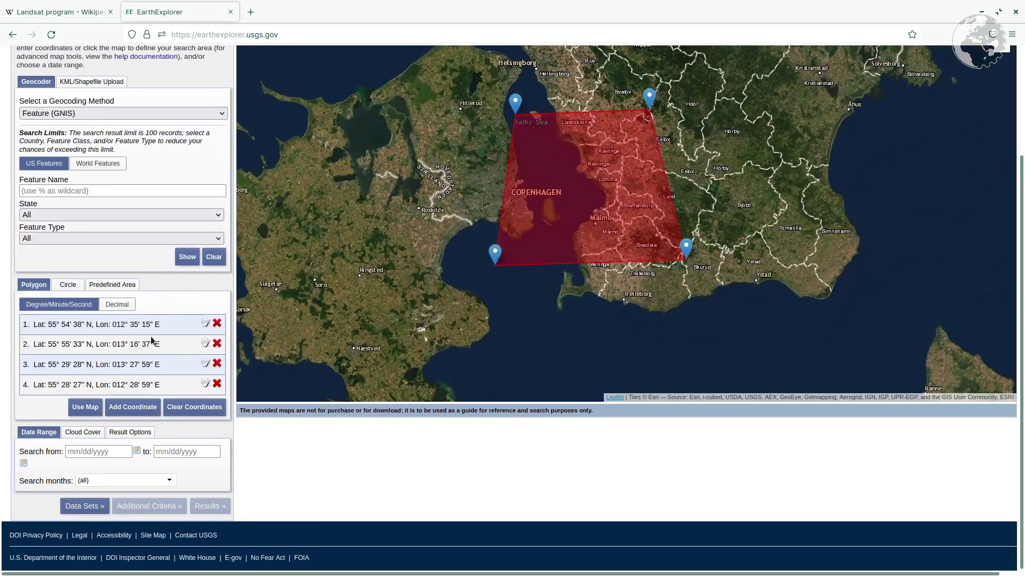
{"action": "left_click", "coordinate": [84, 434]}
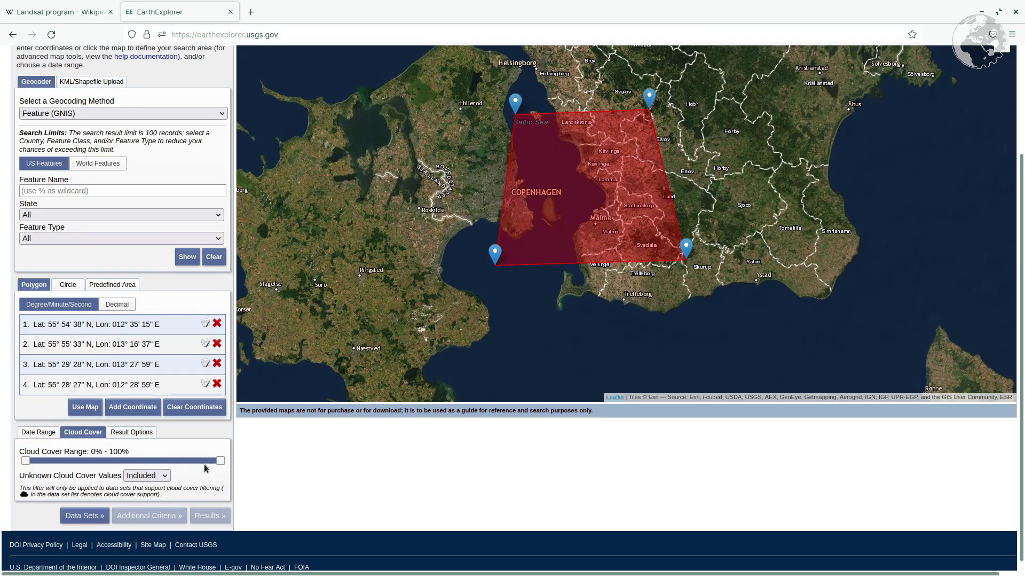
{"action": "left_click_drag", "start_coordinate": [220, 461], "coordinate": [43, 468]}
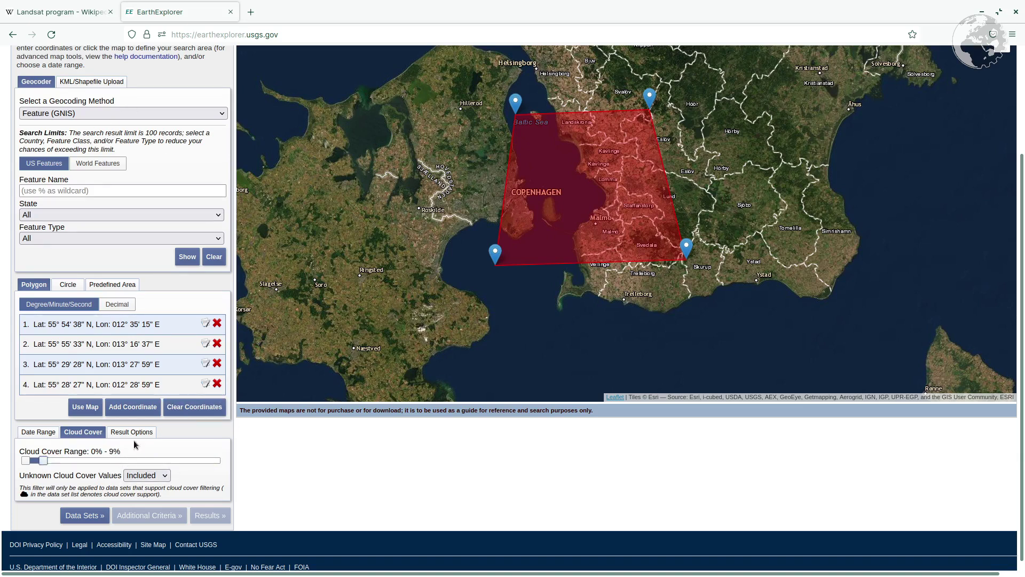
{"action": "left_click", "coordinate": [79, 516]}
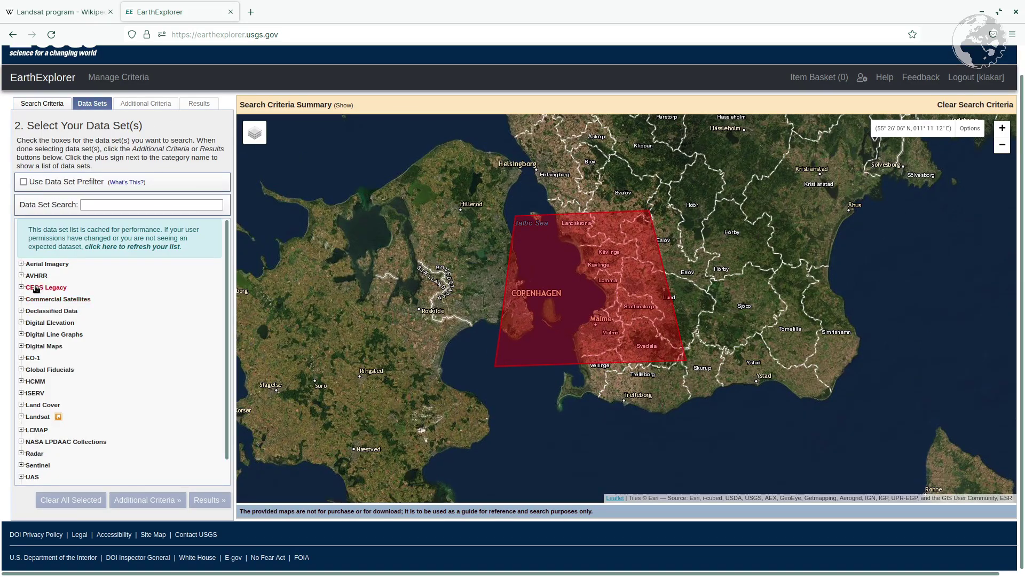
Step: Select the Landsat 8-9 OLI/TIRS C2 L1 data set under Collection 2 Level-1
{"action": "left_click", "coordinate": [21, 417]}
{"action": "scroll", "coordinate": [134, 374], "scroll_direction": "down", "scroll_amount": 3}
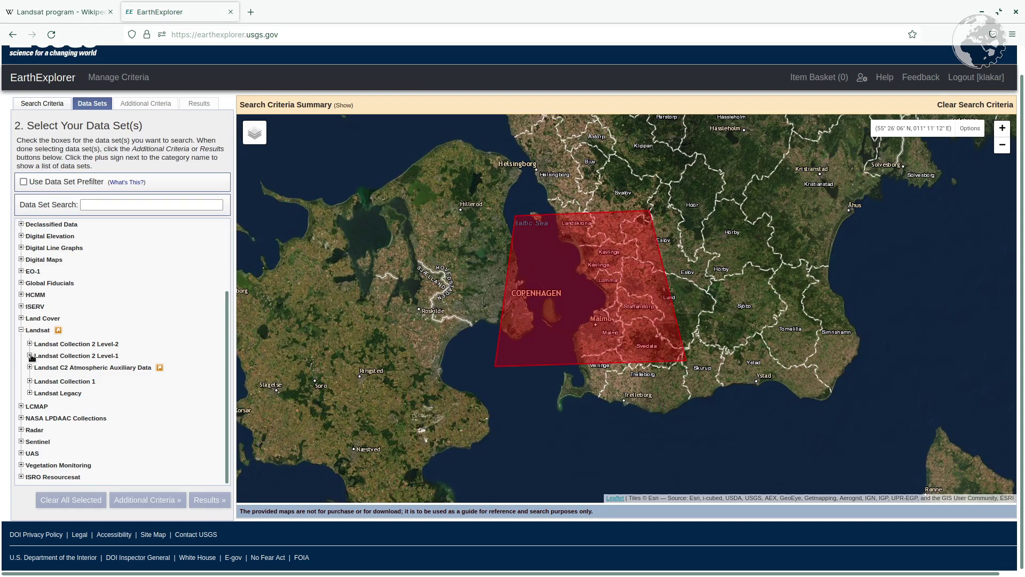
{"action": "left_click", "coordinate": [30, 355]}
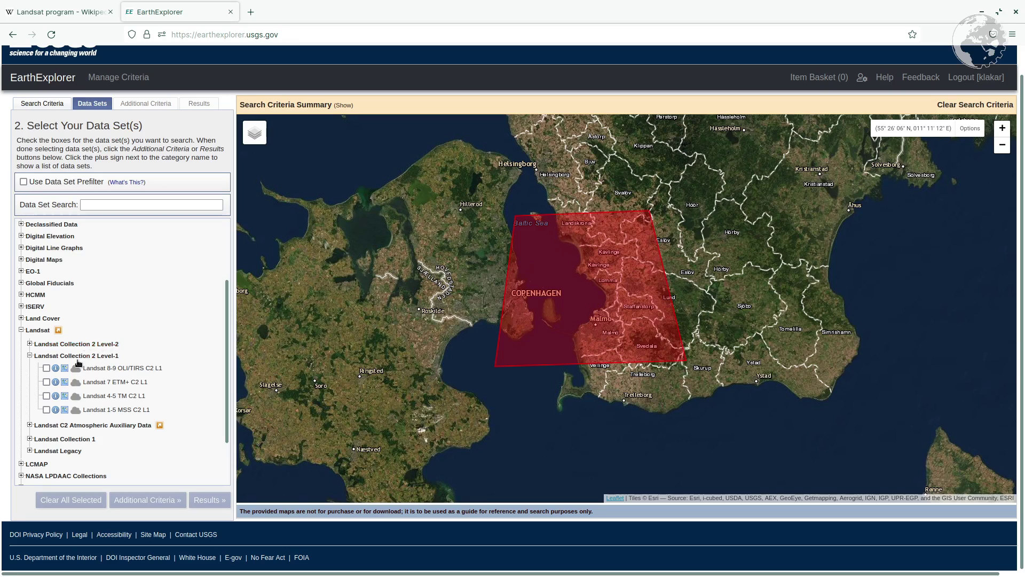
{"action": "left_click", "coordinate": [46, 368]}
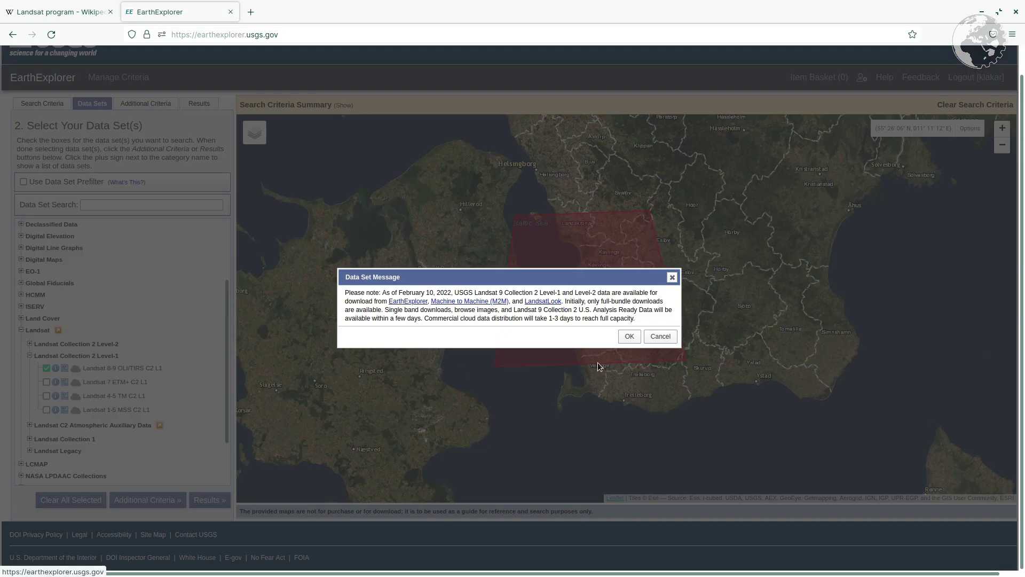
{"action": "left_click", "coordinate": [630, 336]}
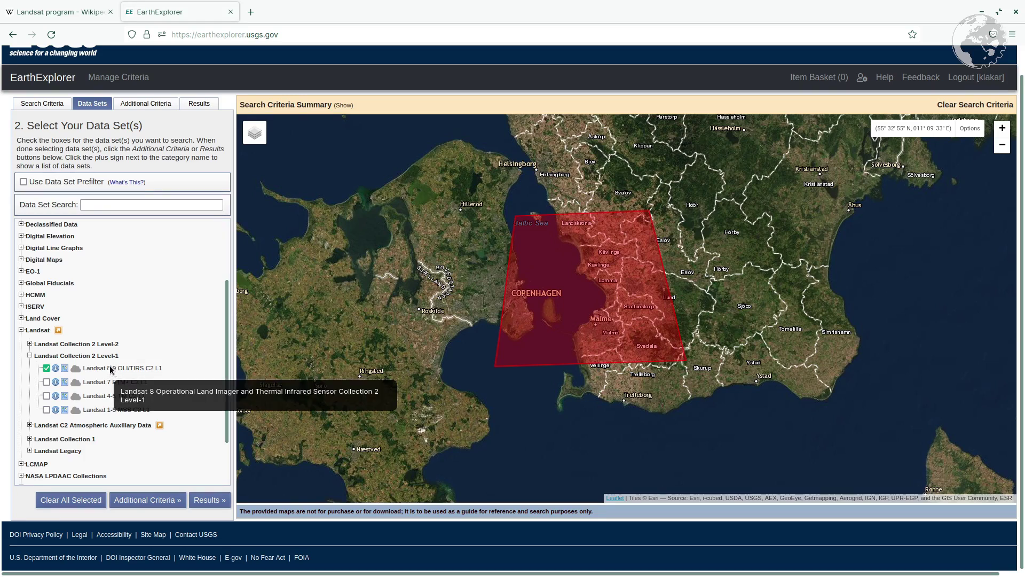
Step: Add an additional criterion restricting Satellite to 9
{"action": "left_click", "coordinate": [142, 105]}
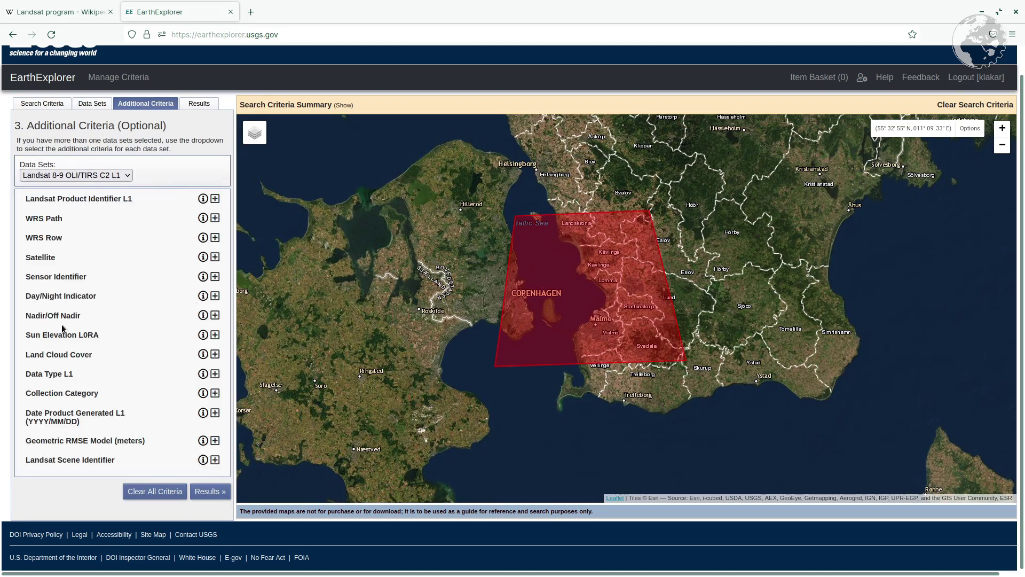
{"action": "left_click", "coordinate": [215, 257]}
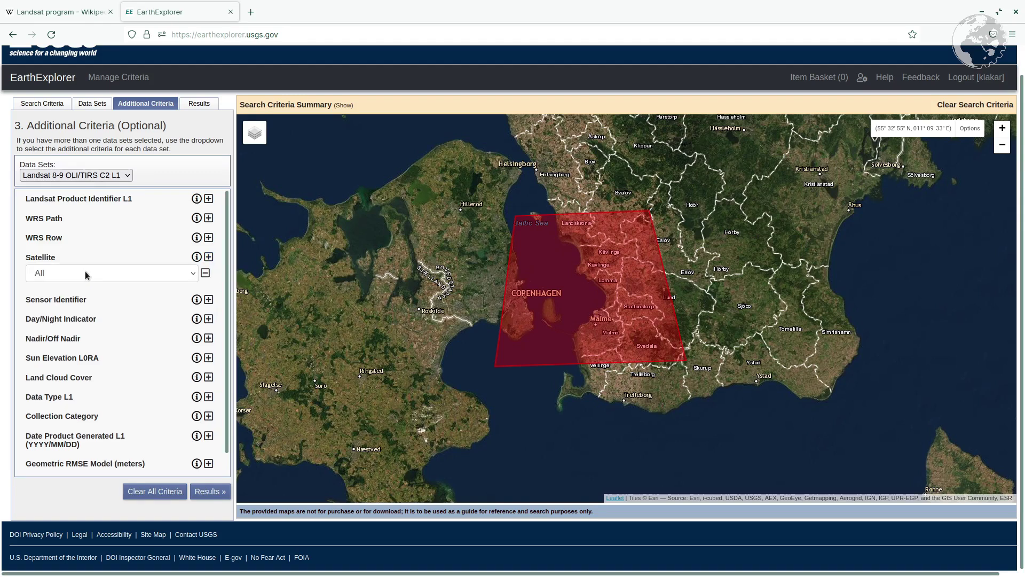
{"action": "left_click", "coordinate": [178, 276]}
{"action": "left_click", "coordinate": [63, 309]}
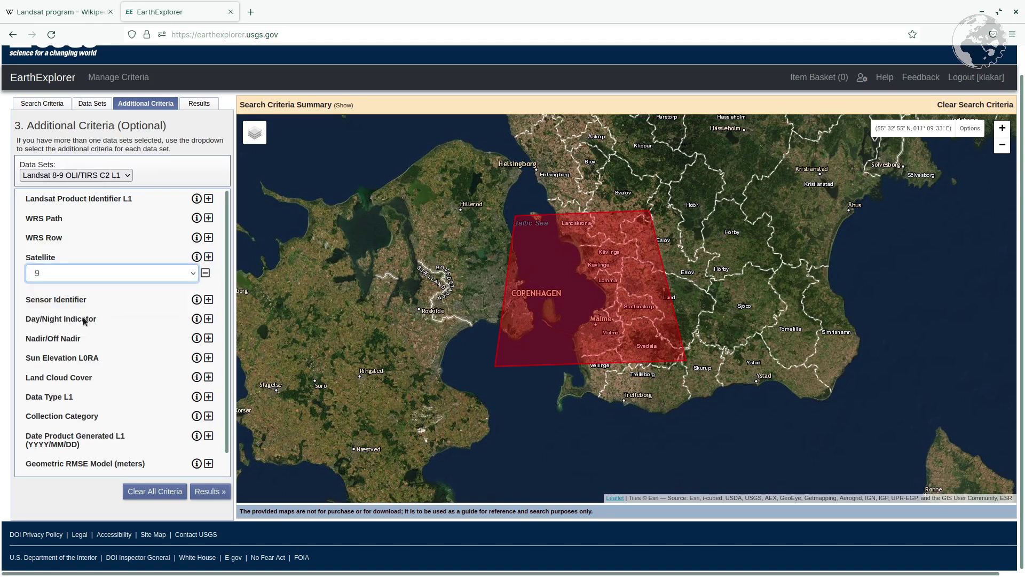
Step: Run the search, show the first scene's footprint, and check its 928.96 MiB bundle size
{"action": "left_click", "coordinate": [208, 491]}
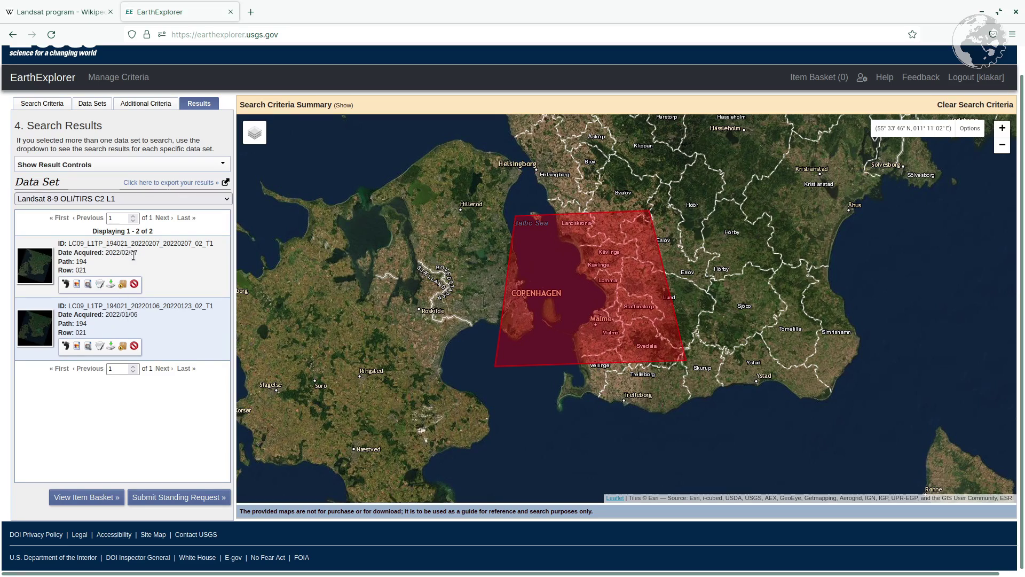
{"action": "left_click", "coordinate": [65, 284]}
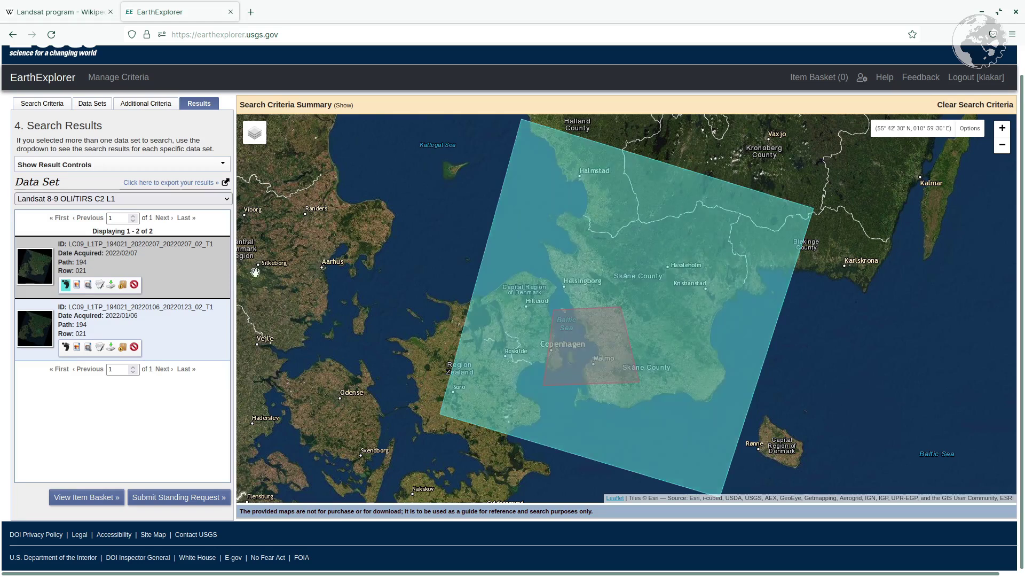
{"action": "left_click", "coordinate": [112, 285]}
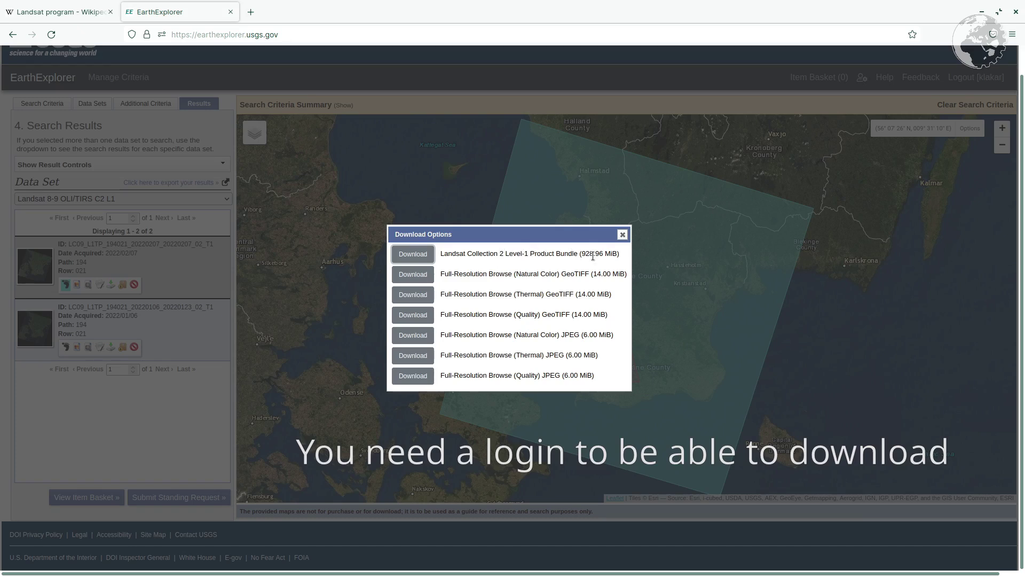
{"action": "left_click_drag", "start_coordinate": [582, 253], "coordinate": [612, 253]}
{"action": "left_click", "coordinate": [623, 235]}
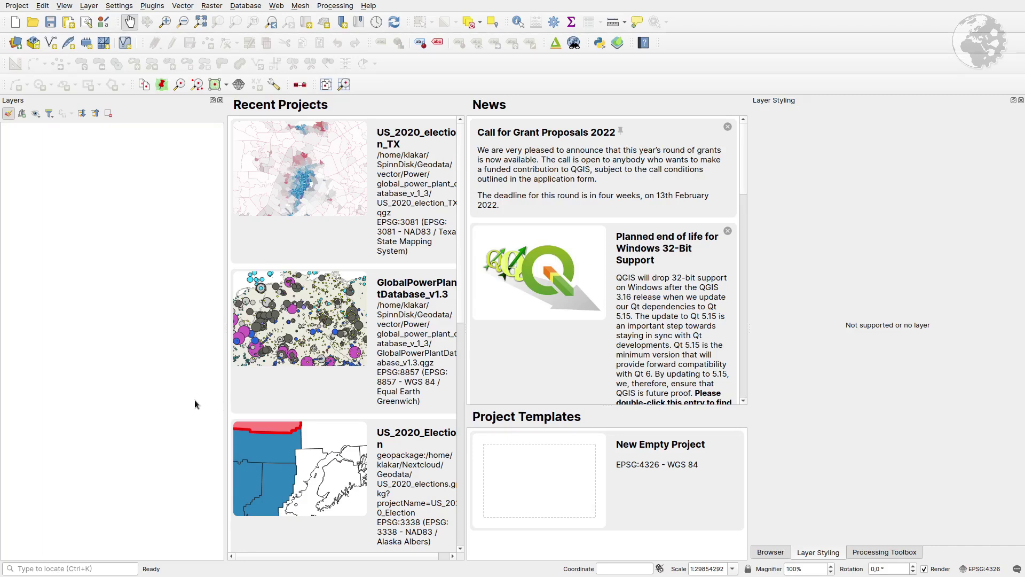
{"action": "left_click", "coordinate": [151, 6]}
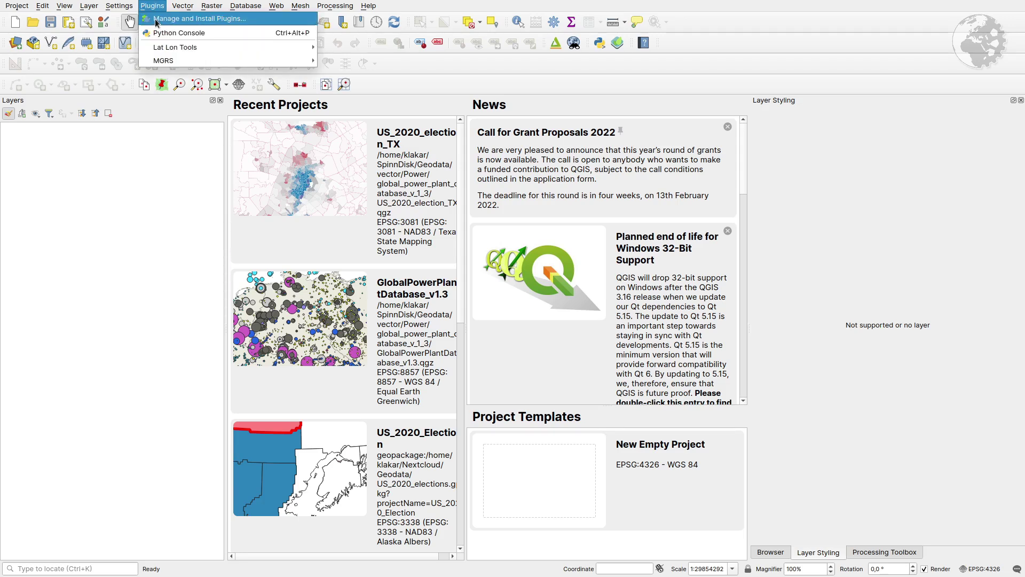
{"action": "left_click", "coordinate": [156, 20]}
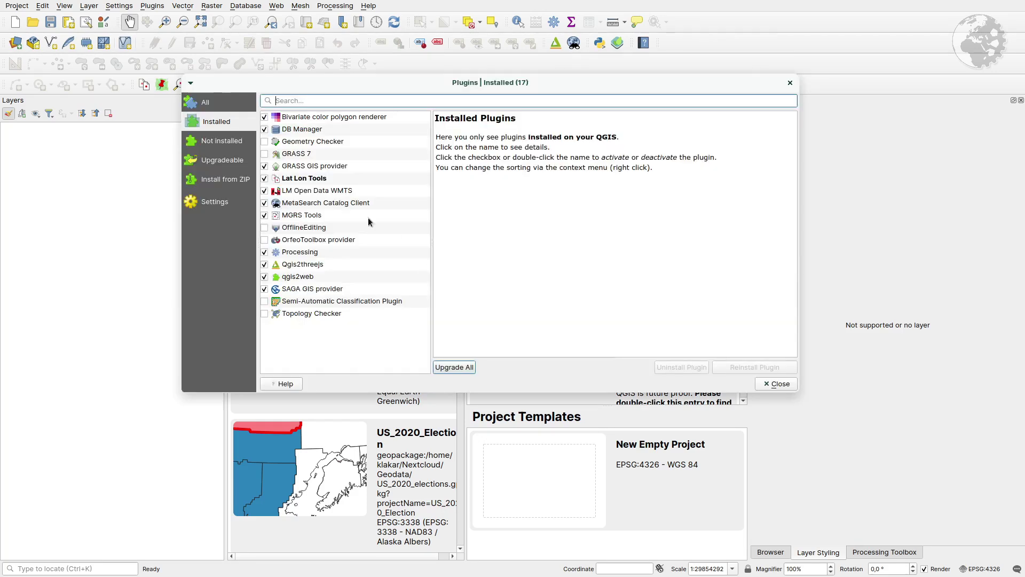
{"action": "left_click", "coordinate": [320, 303]}
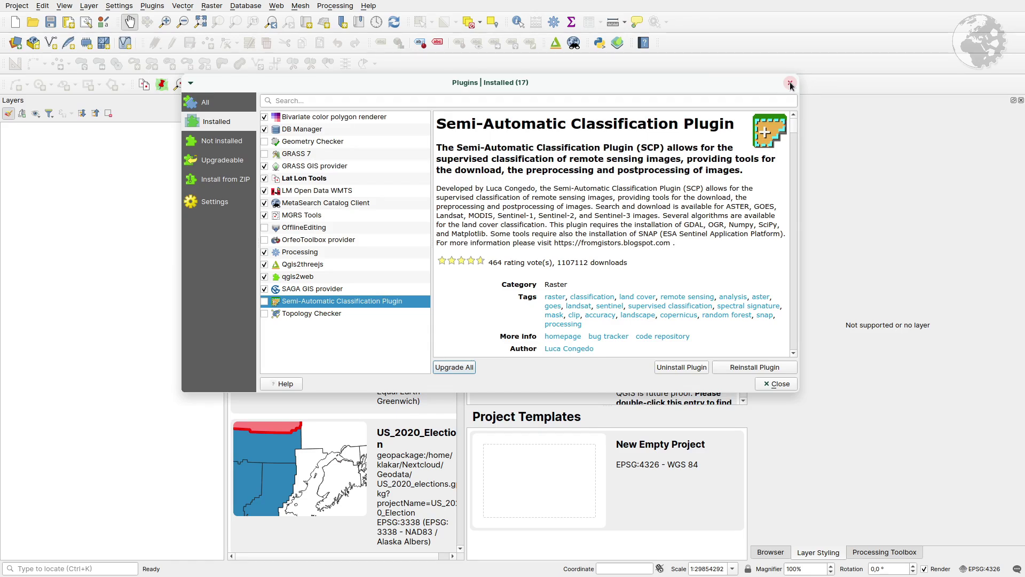
Step: Load the B2, B3, B4 and B8 rasters from the Geodata Oresund folder onto the map
{"action": "left_click", "coordinate": [777, 384]}
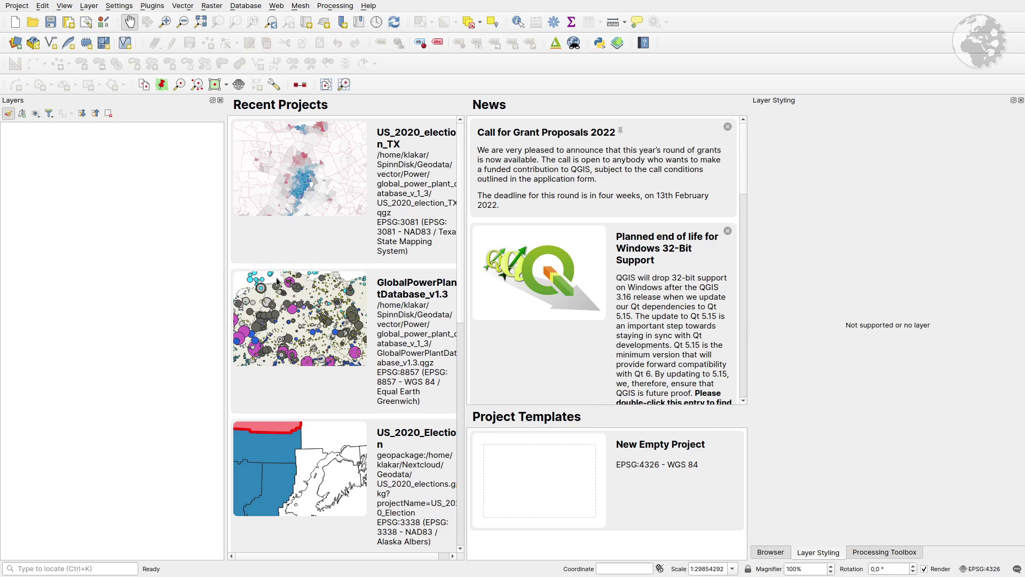
{"action": "left_click", "coordinate": [769, 551]}
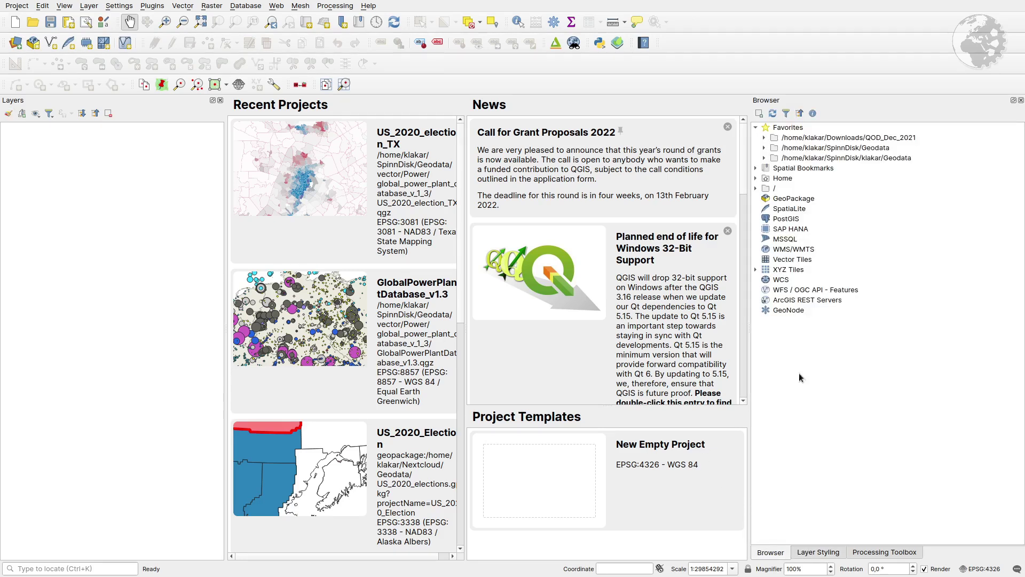
{"action": "left_click", "coordinate": [764, 149]}
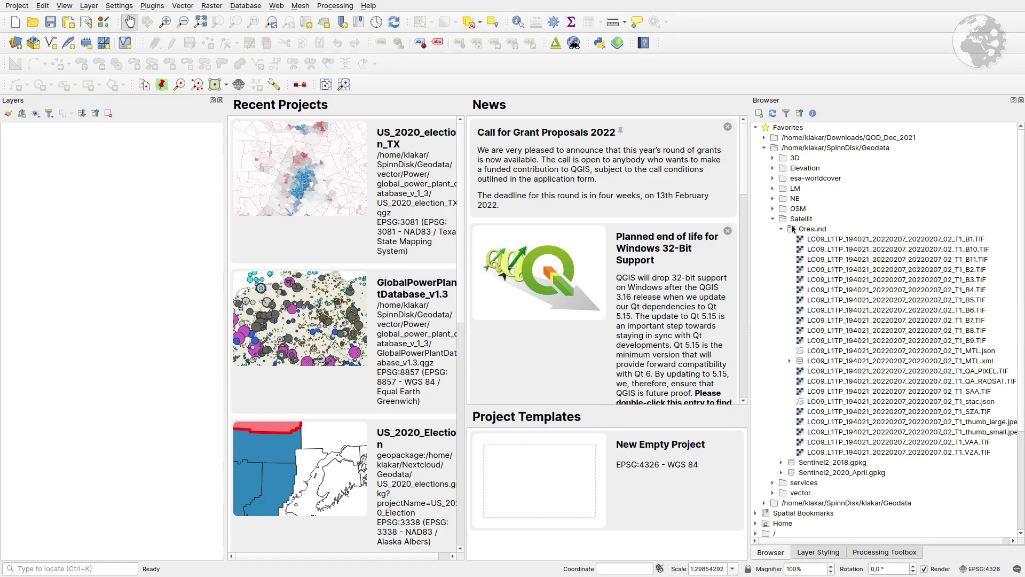
{"action": "left_click", "coordinate": [970, 272]}
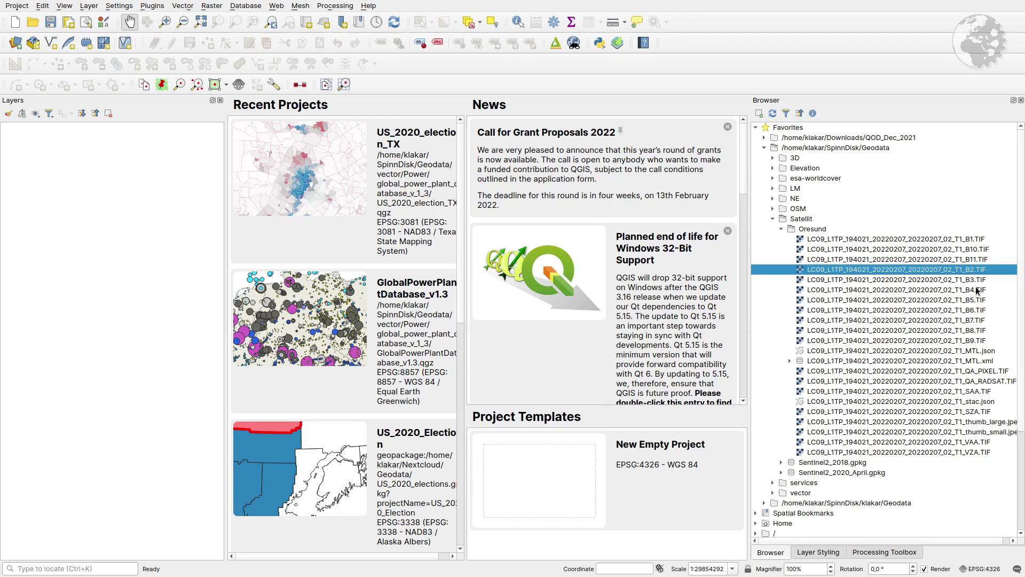
{"action": "left_click", "coordinate": [972, 292], "text": "shift"}
{"action": "left_click", "coordinate": [970, 333], "text": "ctrl"}
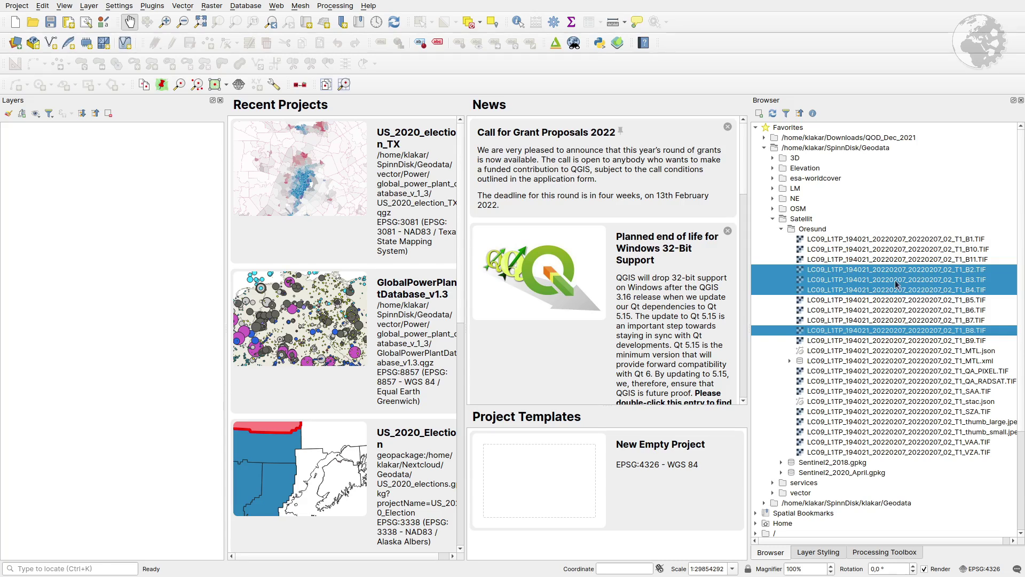
{"action": "left_click_drag", "start_coordinate": [903, 273], "coordinate": [496, 271]}
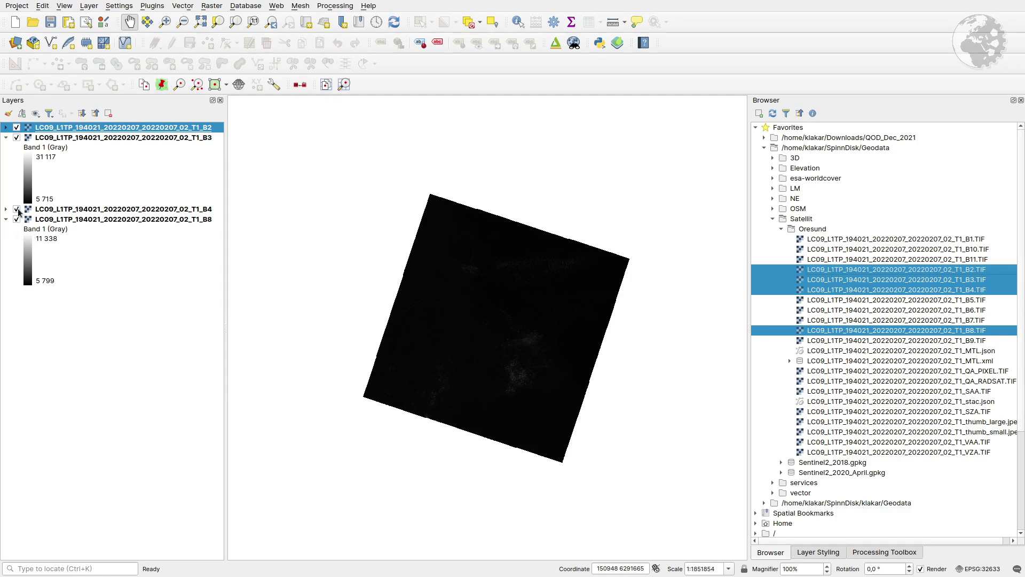
Step: Hide B4, B3 and B2 to inspect B8 along the Malmö coast, then re-enable B4
{"action": "left_click", "coordinate": [17, 210]}
{"action": "left_click", "coordinate": [17, 137]}
{"action": "left_click", "coordinate": [17, 128]}
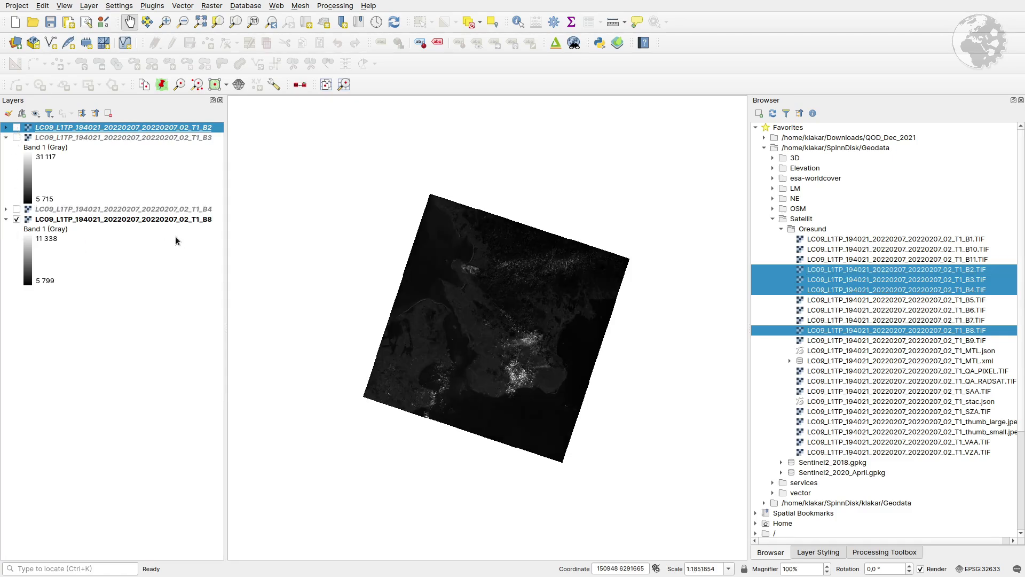
{"action": "scroll", "coordinate": [464, 346], "scroll_direction": "down", "scroll_amount": 4}
{"action": "scroll", "coordinate": [459, 343], "scroll_direction": "up", "scroll_amount": 8}
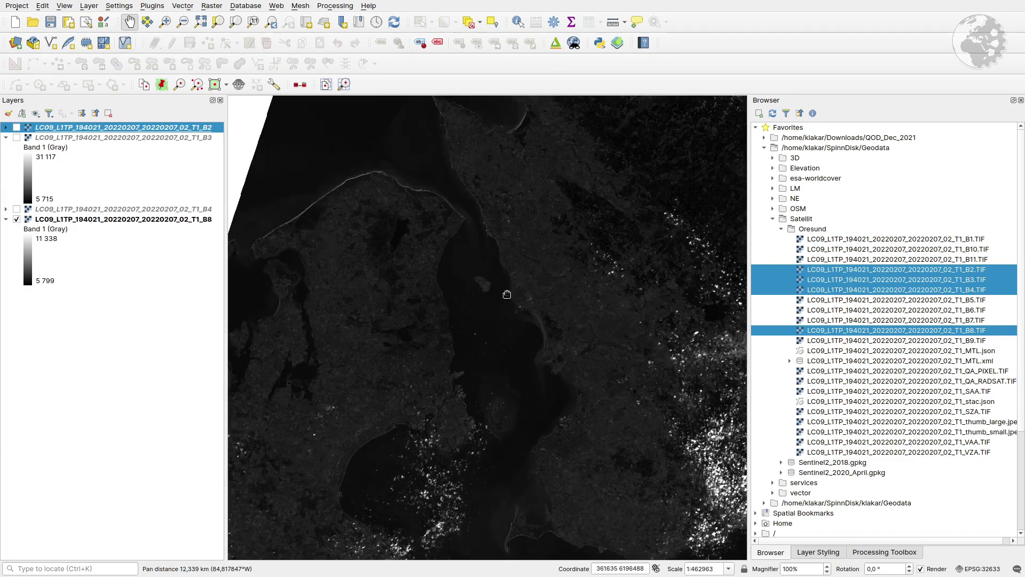
{"action": "scroll", "coordinate": [595, 291], "scroll_direction": "up", "scroll_amount": 2}
{"action": "left_click_drag", "start_coordinate": [642, 307], "coordinate": [427, 188]}
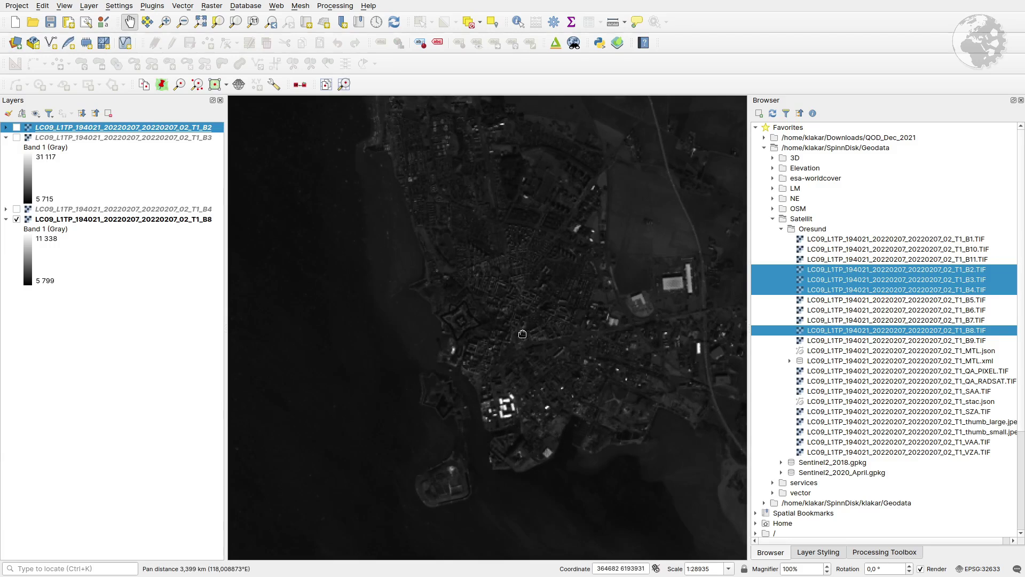
{"action": "left_click_drag", "start_coordinate": [517, 356], "coordinate": [395, 210]}
{"action": "scroll", "coordinate": [487, 287], "scroll_direction": "down", "scroll_amount": 2}
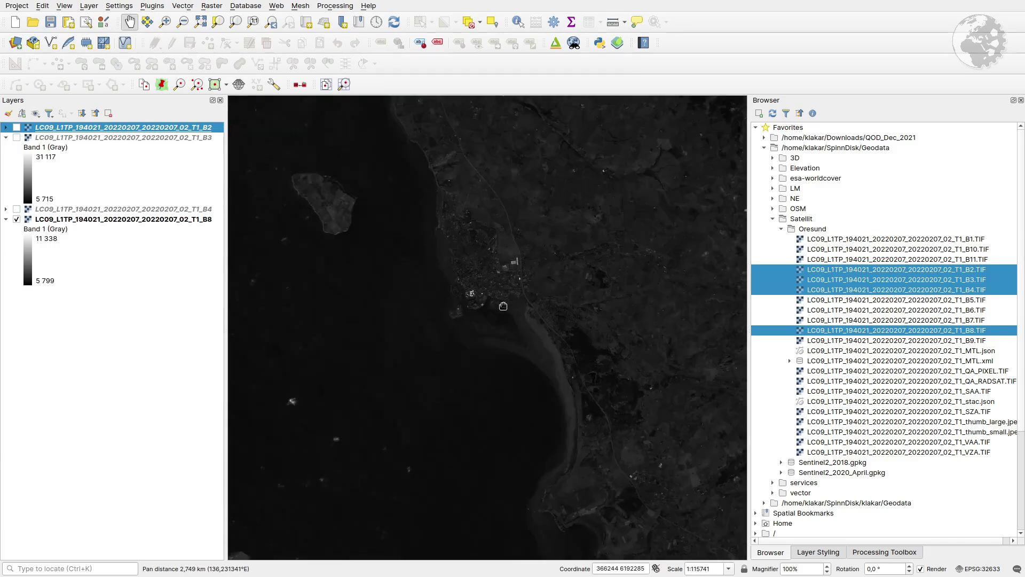
{"action": "left_click_drag", "start_coordinate": [466, 267], "coordinate": [472, 321]}
{"action": "scroll", "coordinate": [485, 286], "scroll_direction": "up", "scroll_amount": 1}
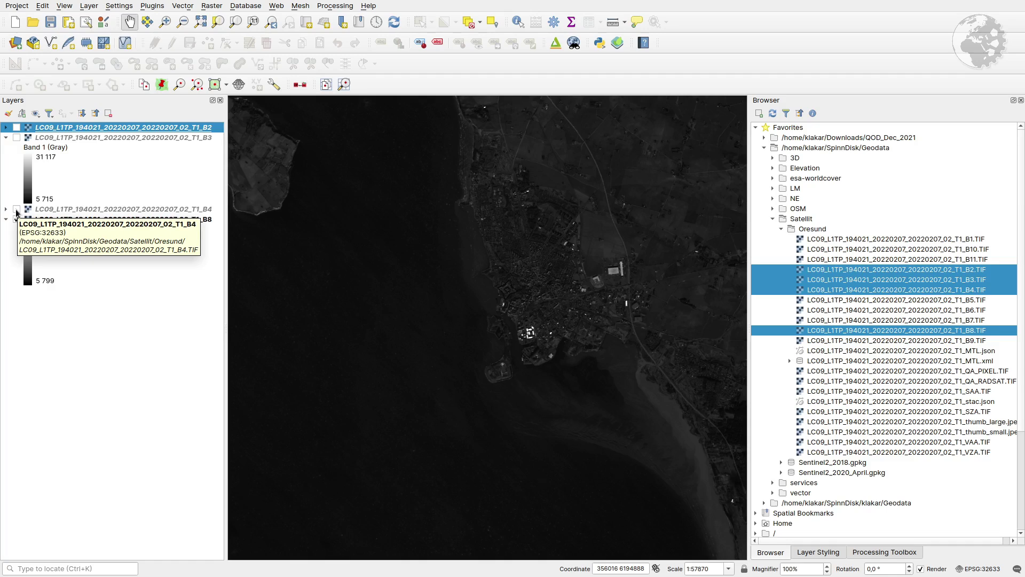
{"action": "left_click", "coordinate": [16, 210]}
Step: Apply a 2–98% cumulative count cut stretch to the B4 layer
{"action": "left_click", "coordinate": [59, 211]}
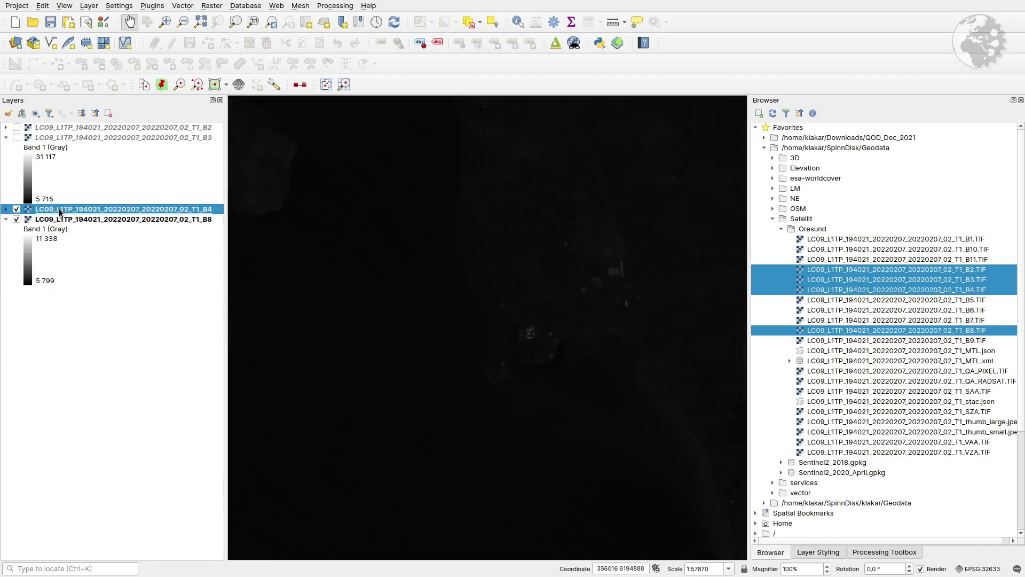
{"action": "left_click", "coordinate": [829, 556]}
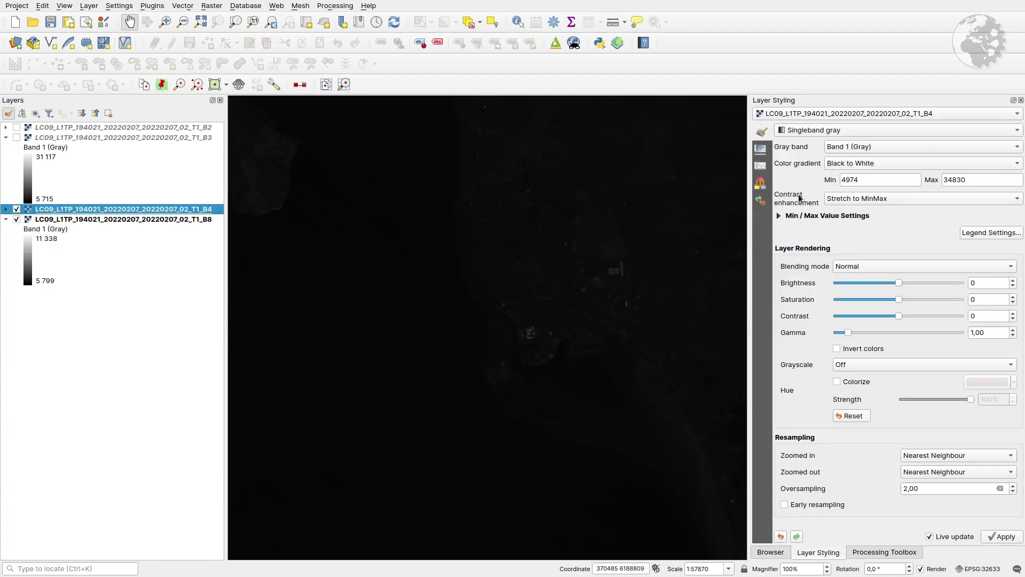
{"action": "left_click", "coordinate": [786, 216]}
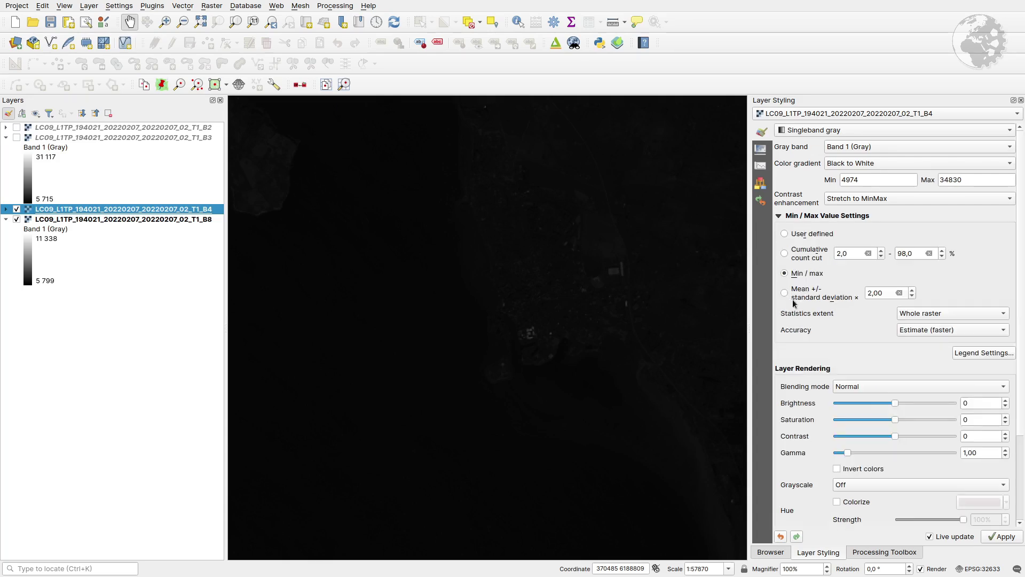
{"action": "left_click", "coordinate": [784, 253]}
{"action": "left_click_drag", "start_coordinate": [742, 225], "coordinate": [727, 295]}
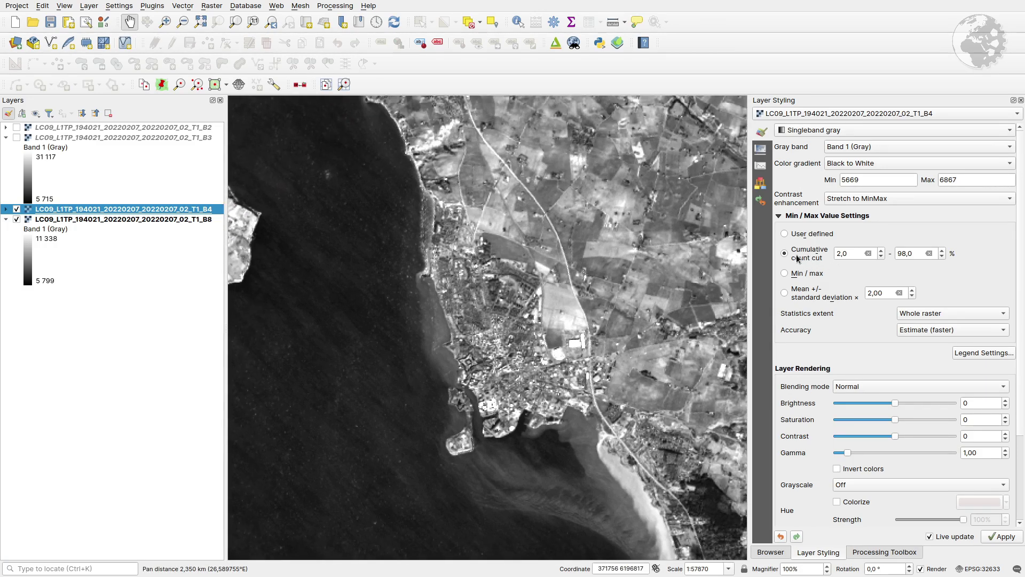
Step: Reset B4 to min/max, then give B3 and B2 a cumulative count cut stretch
{"action": "left_click", "coordinate": [17, 138]}
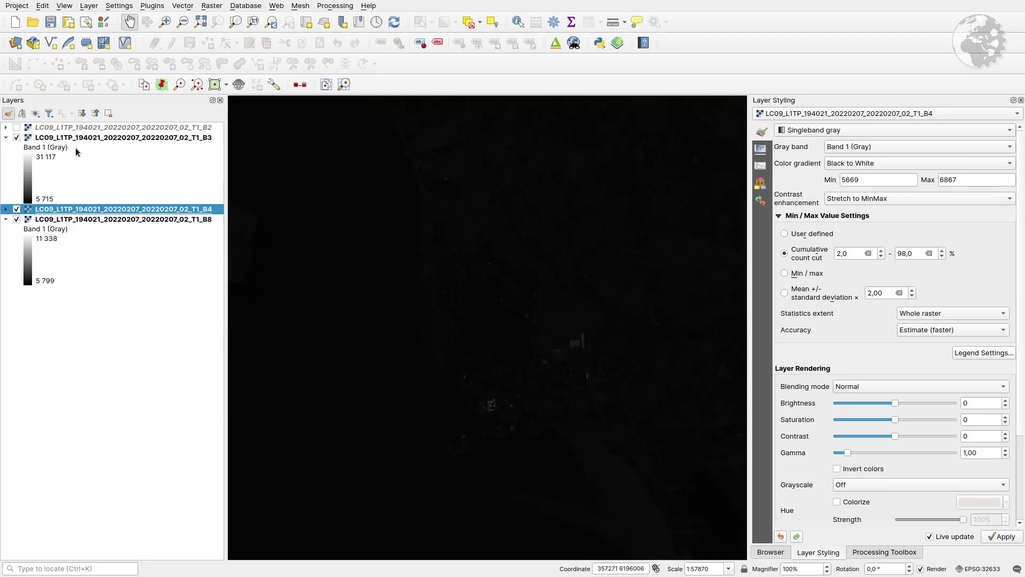
{"action": "left_click", "coordinate": [784, 273]}
{"action": "left_click", "coordinate": [151, 139]}
{"action": "left_click", "coordinate": [784, 253]}
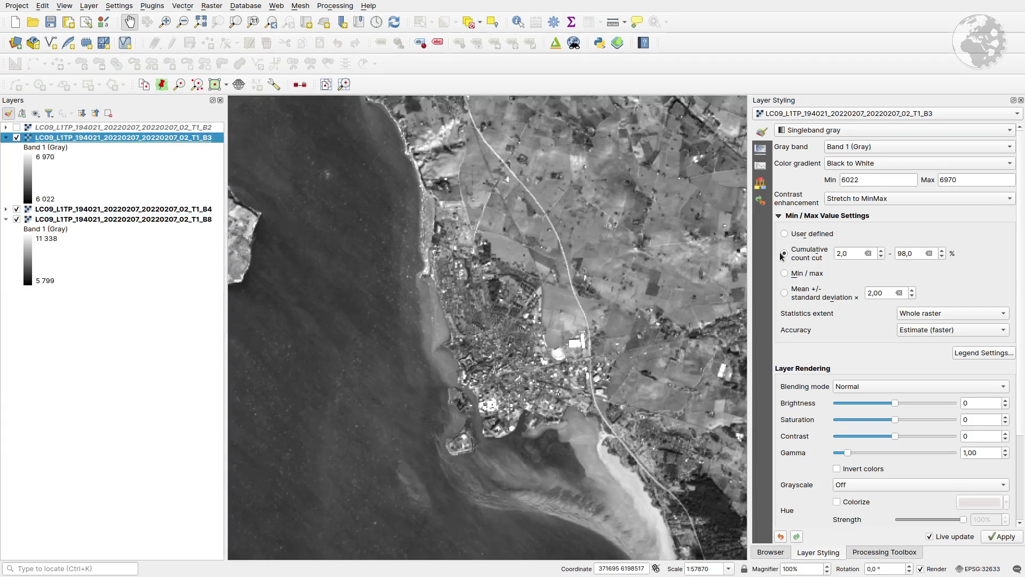
{"action": "left_click", "coordinate": [17, 127]}
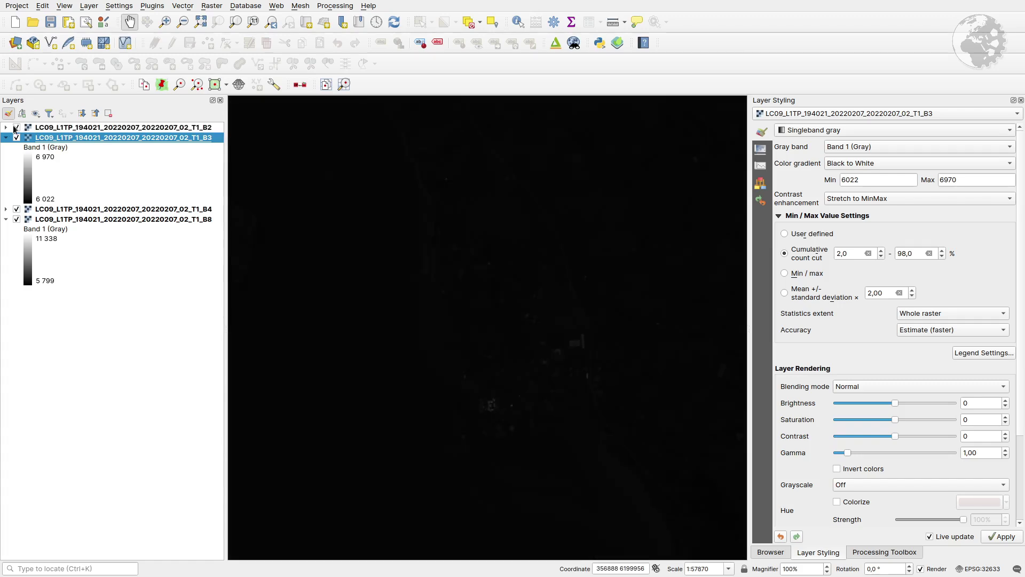
{"action": "left_click", "coordinate": [183, 128]}
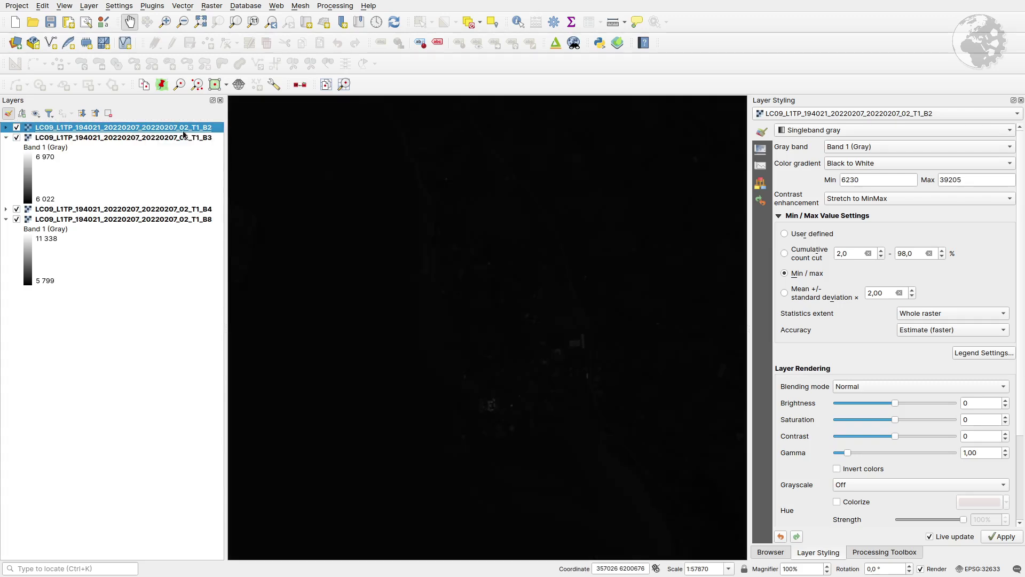
{"action": "left_click", "coordinate": [784, 253]}
Step: Centre the view on the estuary and collapse the B3 legend
{"action": "left_click_drag", "start_coordinate": [252, 198], "coordinate": [188, 228]}
{"action": "left_click_drag", "start_coordinate": [389, 300], "coordinate": [484, 270]}
{"action": "scroll", "coordinate": [498, 290], "scroll_direction": "up", "scroll_amount": 1}
{"action": "scroll", "coordinate": [502, 299], "scroll_direction": "down", "scroll_amount": 3}
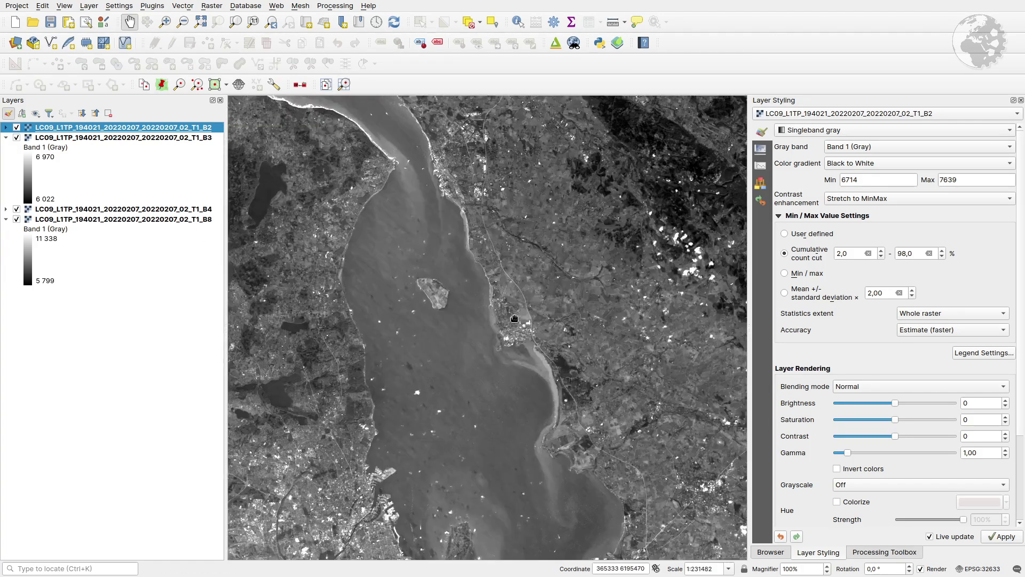
{"action": "left_click_drag", "start_coordinate": [511, 314], "coordinate": [515, 358]}
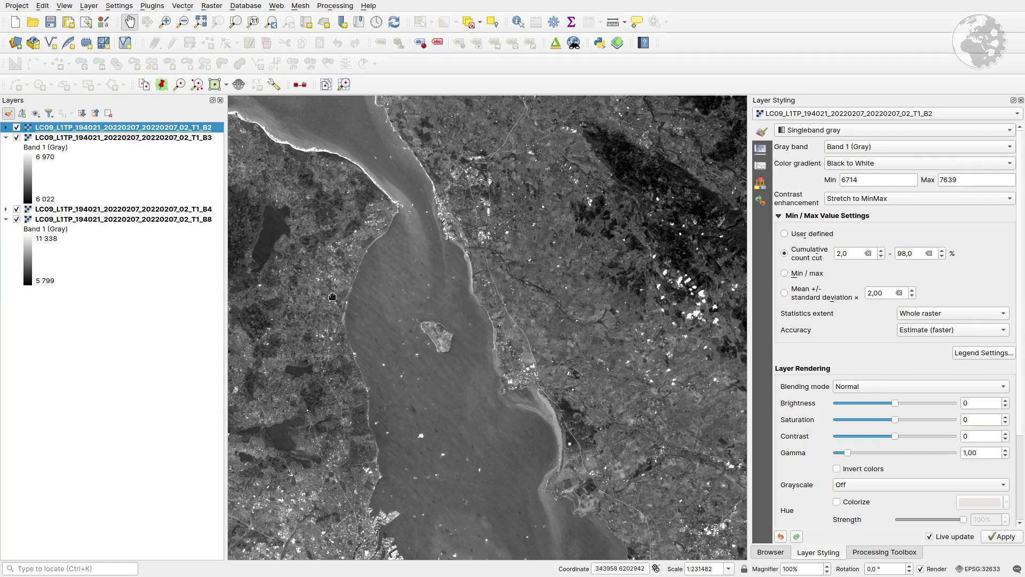
{"action": "left_click", "coordinate": [6, 138]}
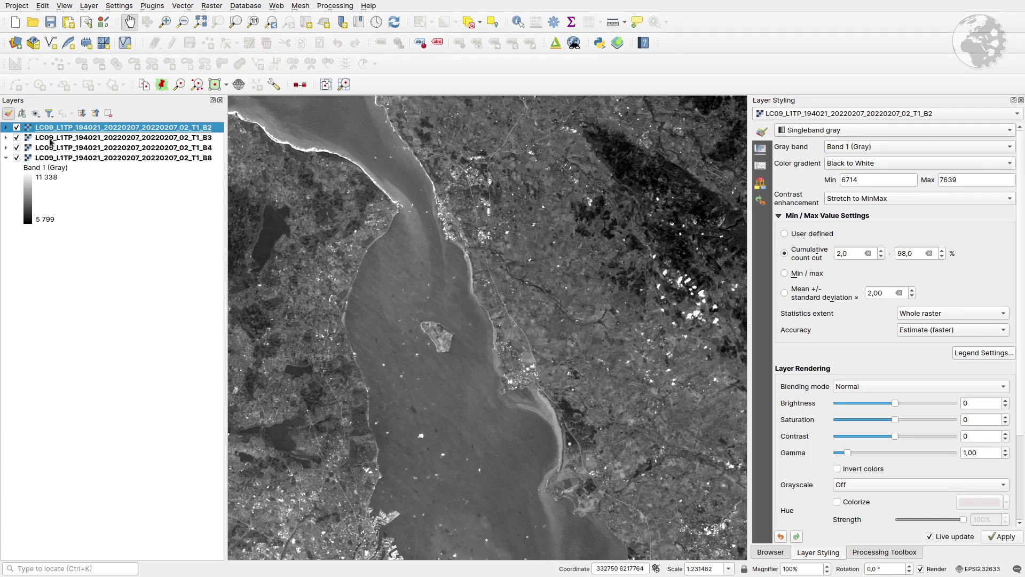
Step: Hide B2 and B3, render B4 as Singleband pseudocolor, and start a new colour ramp
{"action": "left_click", "coordinate": [16, 128]}
{"action": "left_click", "coordinate": [16, 138]}
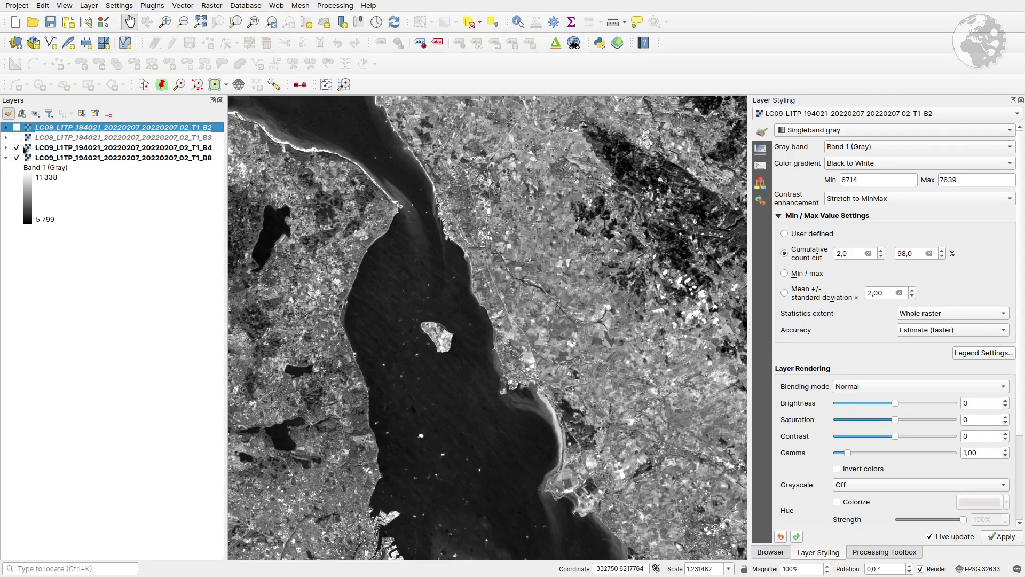
{"action": "left_click", "coordinate": [43, 147]}
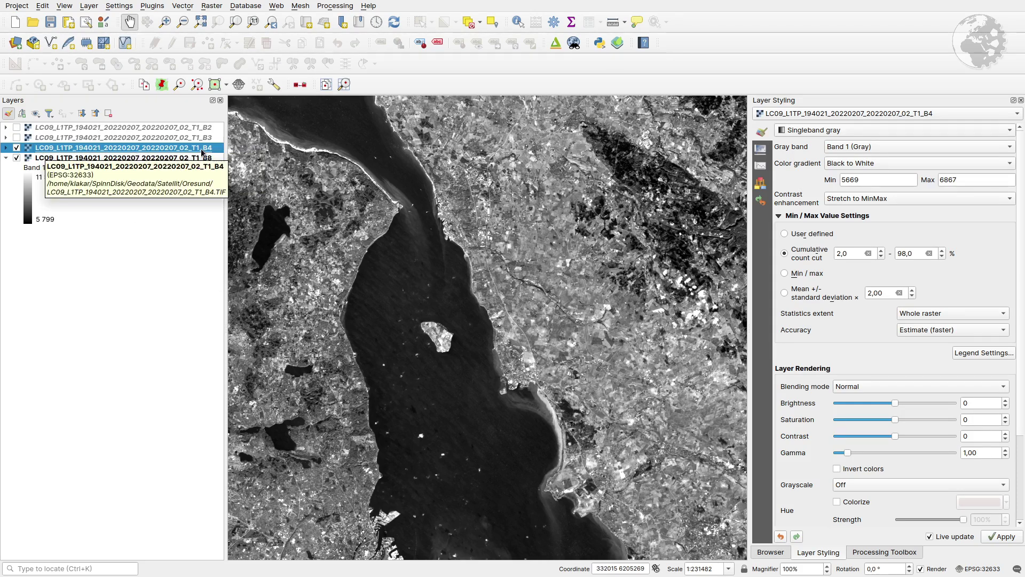
{"action": "left_click", "coordinate": [817, 132]}
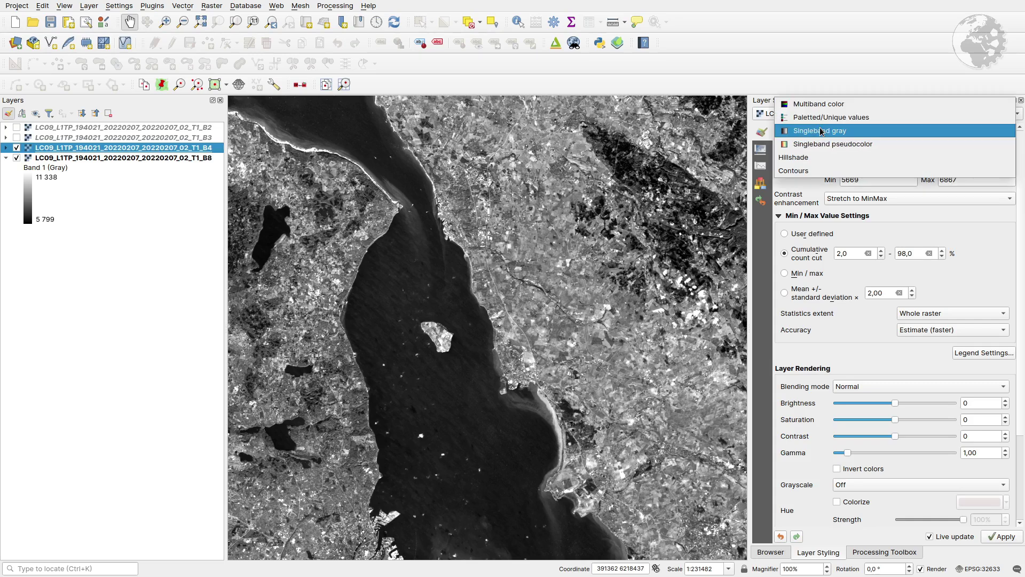
{"action": "left_click", "coordinate": [846, 147]}
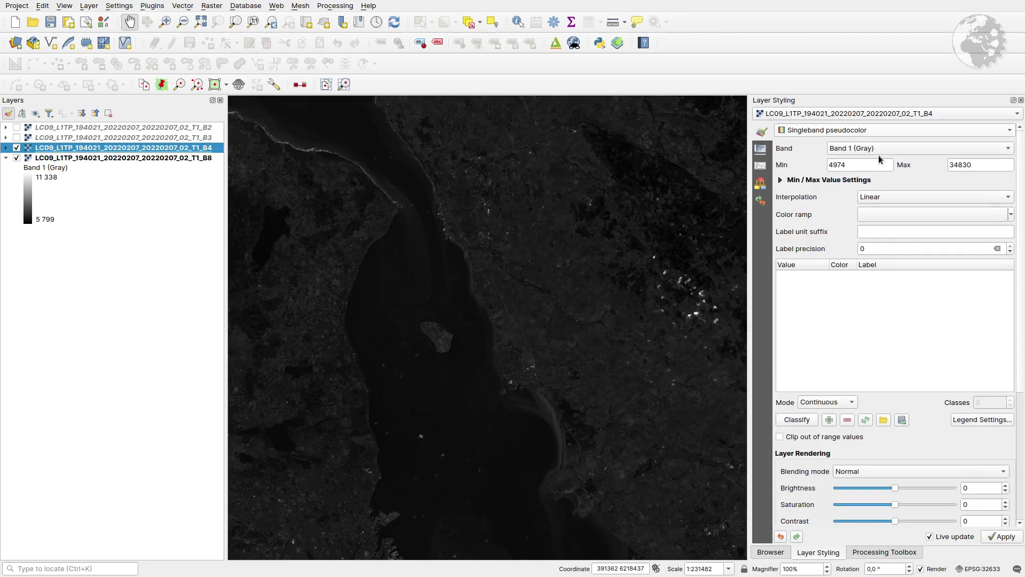
{"action": "left_click", "coordinate": [1011, 215]}
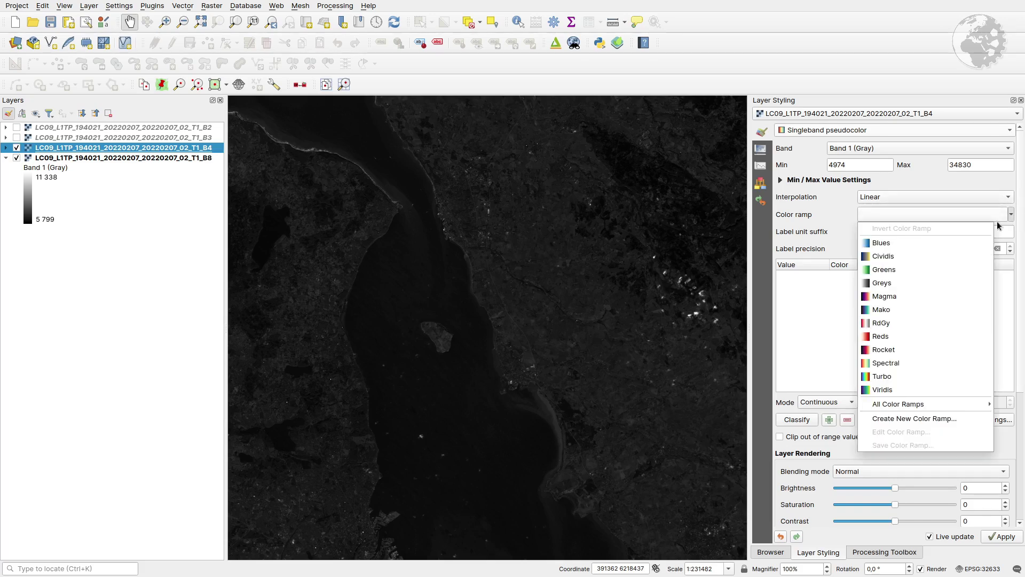
{"action": "left_click", "coordinate": [902, 415]}
Step: Choose a gradient ramp and set its start colour to black
{"action": "left_click", "coordinate": [536, 281]}
{"action": "left_click", "coordinate": [368, 112]}
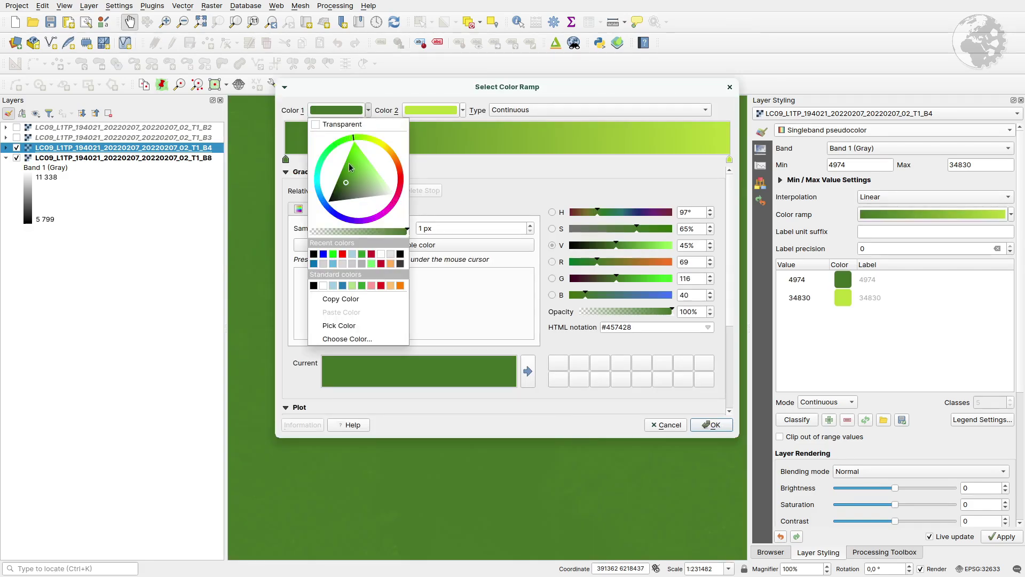
{"action": "mouse_move", "coordinate": [351, 168]}
{"action": "left_mouse_down"}
{"action": "mouse_move", "coordinate": [296, 224]}
{"action": "mouse_move", "coordinate": [284, 170]}
{"action": "left_mouse_up"}
{"action": "left_click", "coordinate": [452, 109]}
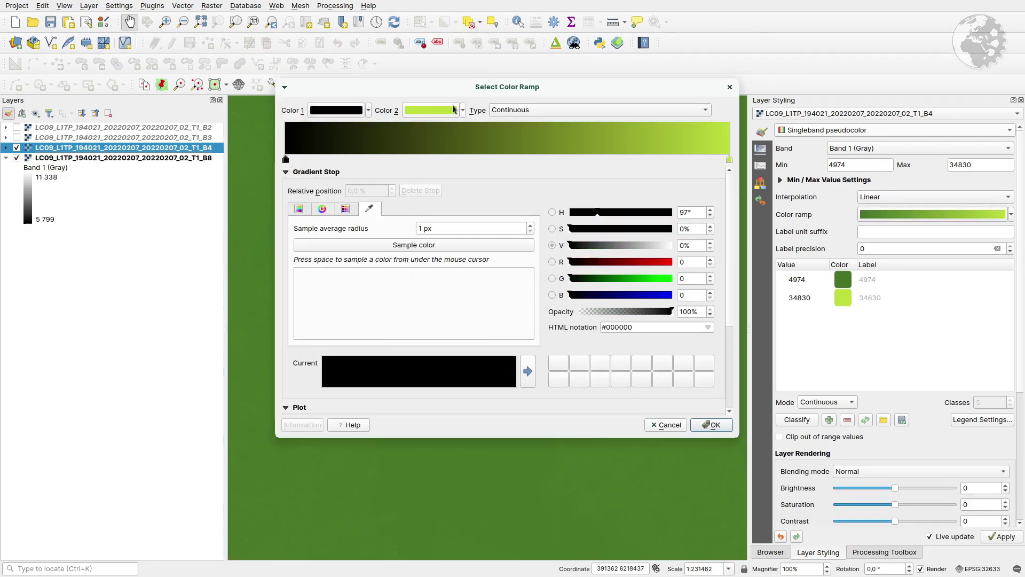
Step: Set the gradient's end colour to pure red #ff0000
{"action": "left_click", "coordinate": [463, 112]}
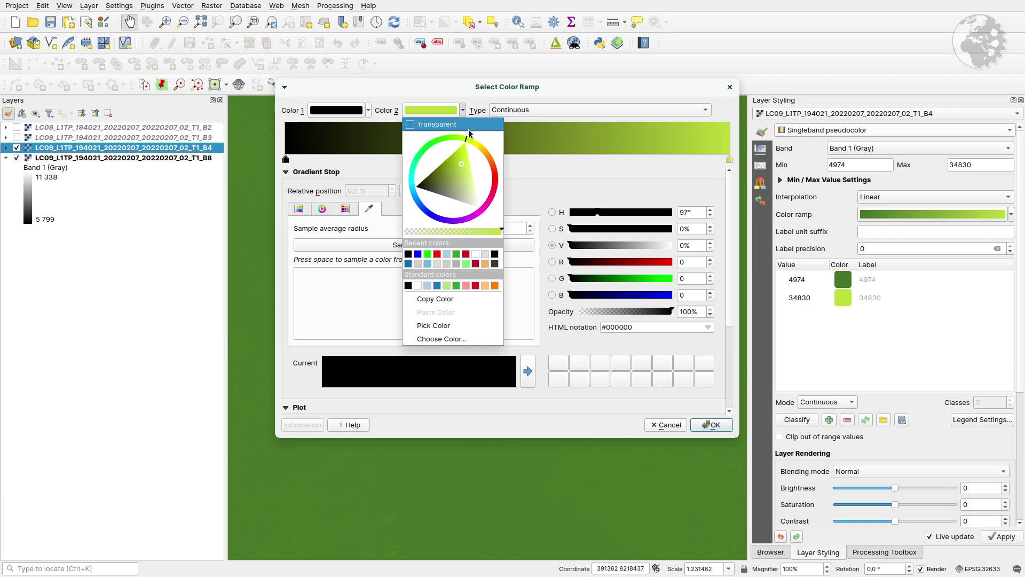
{"action": "left_click", "coordinate": [496, 187]}
{"action": "left_click", "coordinate": [466, 254]}
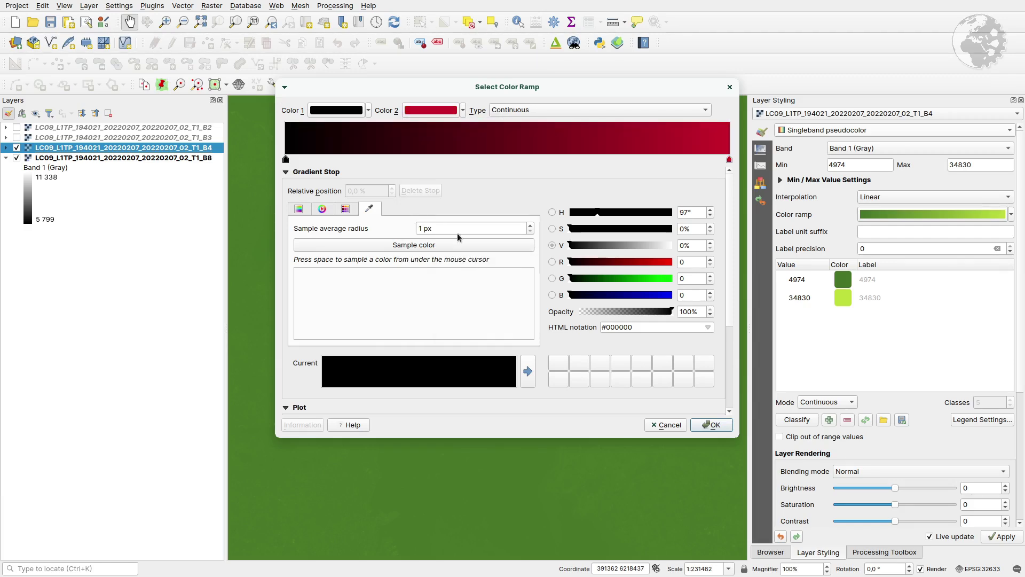
{"action": "left_click", "coordinate": [431, 112]}
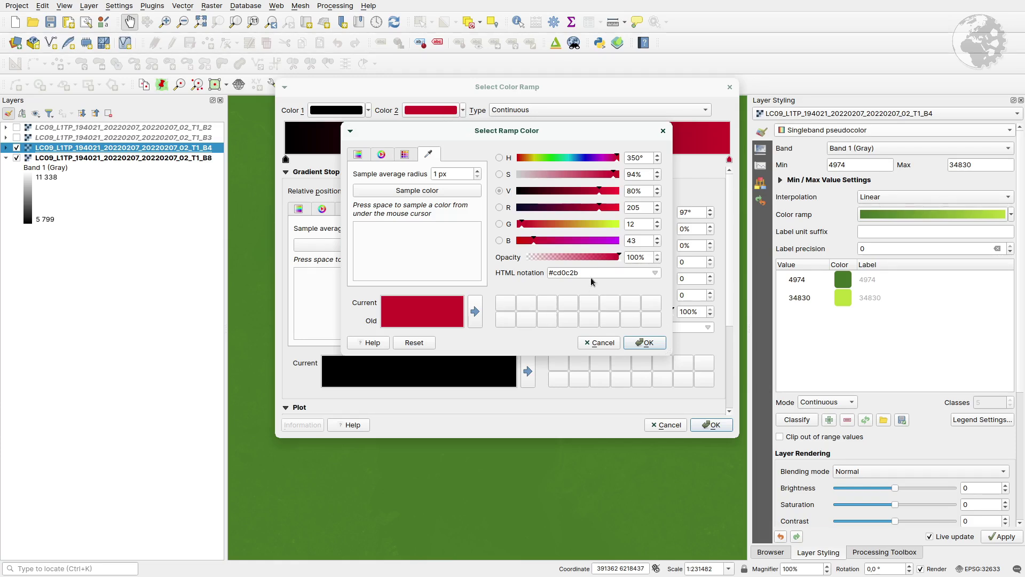
{"action": "left_click_drag", "start_coordinate": [532, 231], "coordinate": [483, 245]}
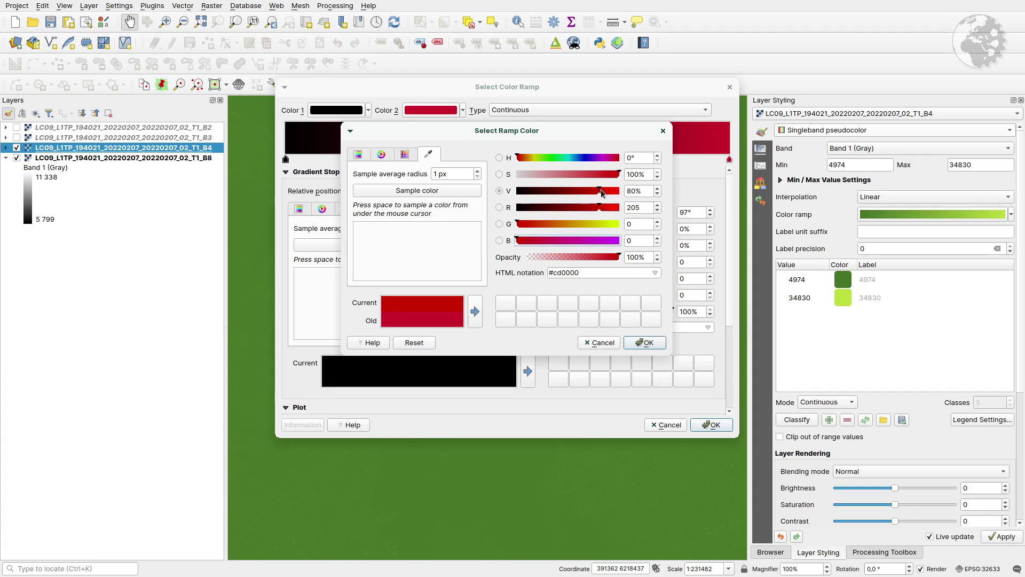
{"action": "left_click_drag", "start_coordinate": [597, 192], "coordinate": [615, 186]}
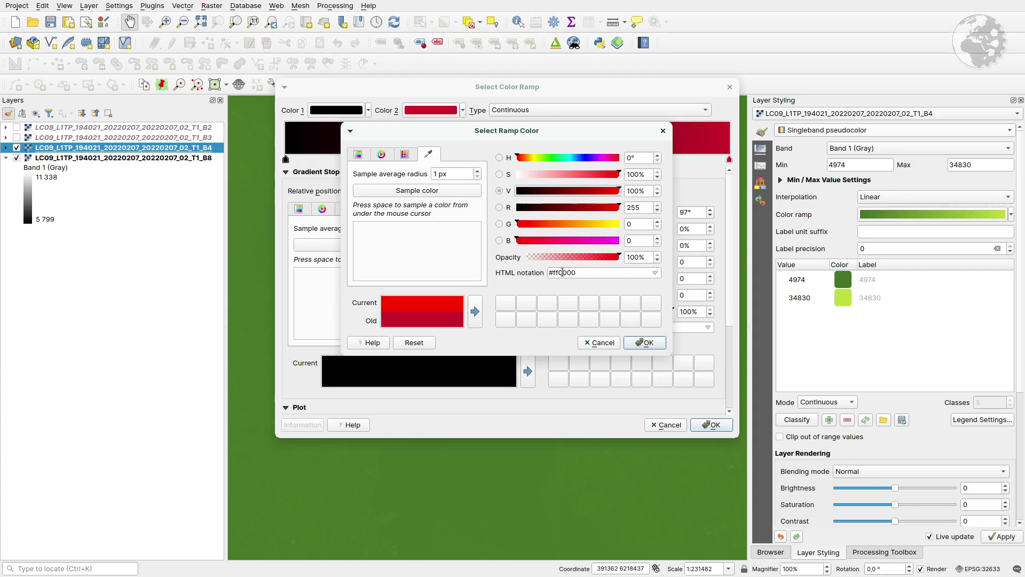
{"action": "left_click", "coordinate": [647, 343]}
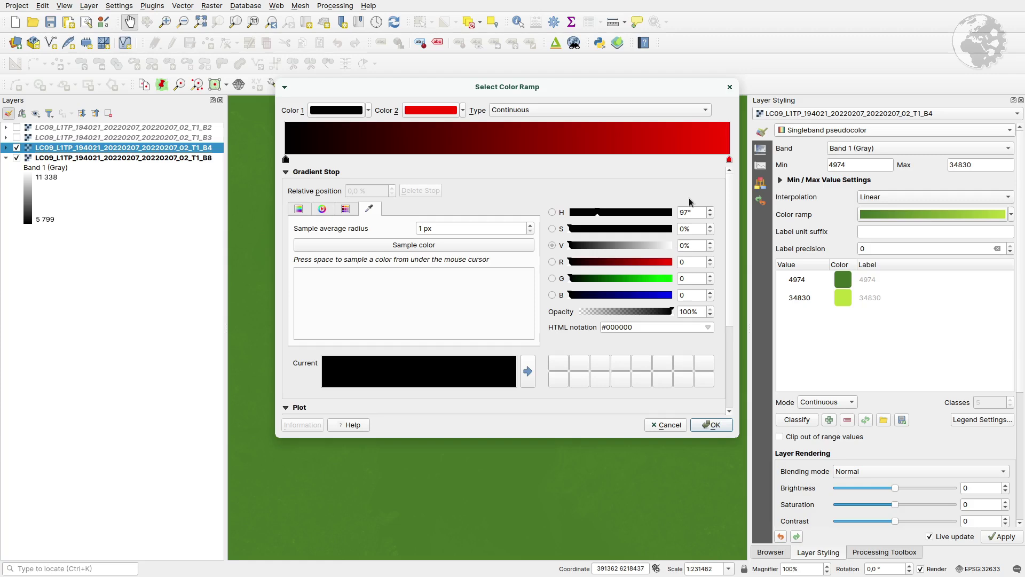
Step: Apply the black-to-red ramp to B4 and stretch it with a 2–98% cumulative count cut (5669–6867)
{"action": "left_click", "coordinate": [706, 422]}
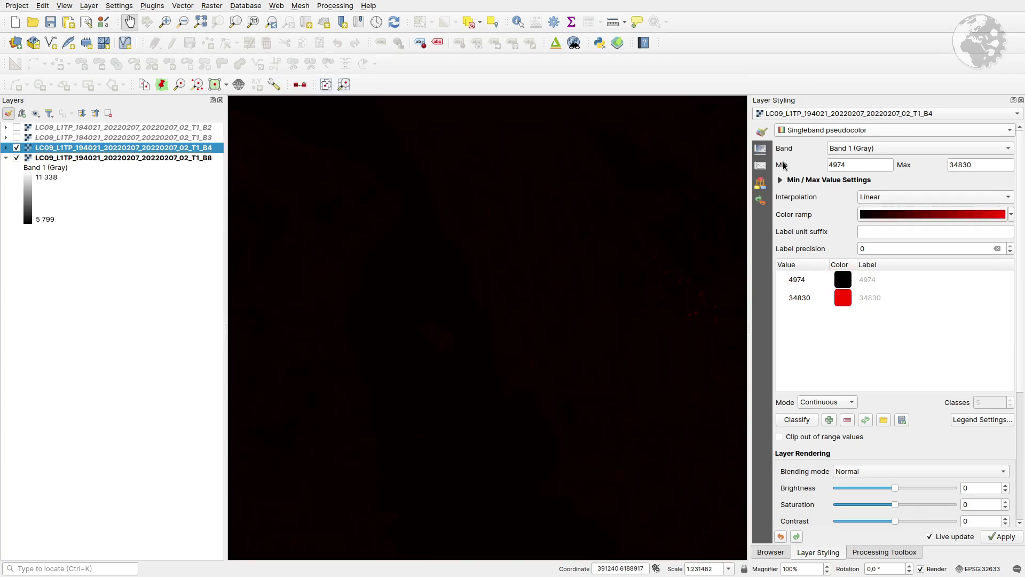
{"action": "left_click", "coordinate": [781, 181]}
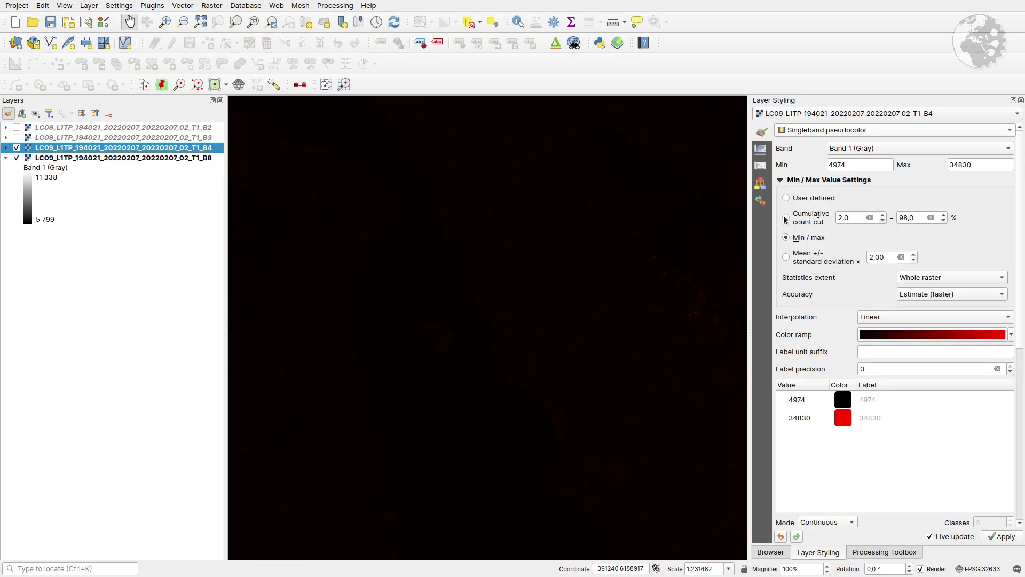
{"action": "left_click", "coordinate": [786, 218]}
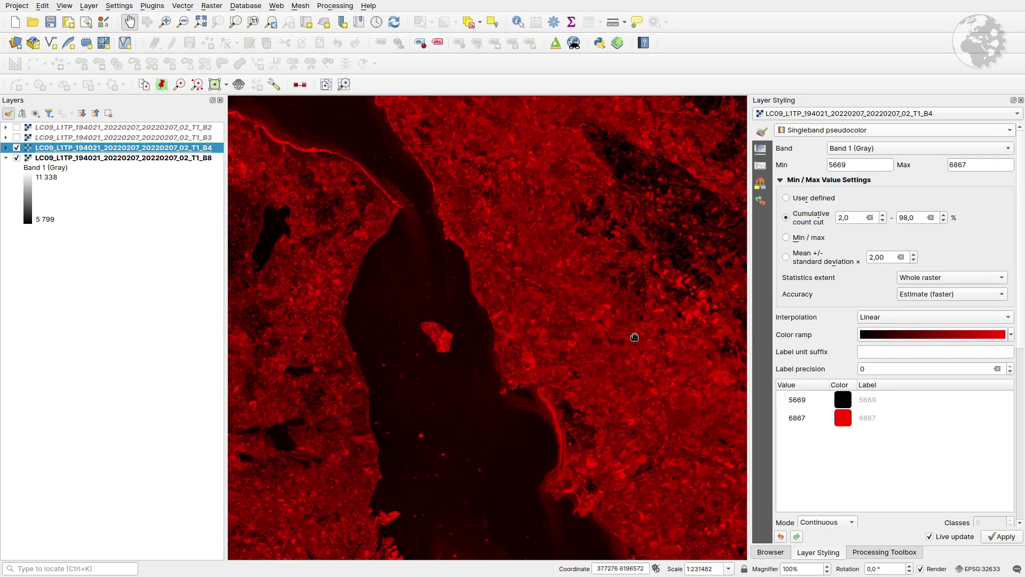
{"action": "left_click_drag", "start_coordinate": [613, 381], "coordinate": [558, 254]}
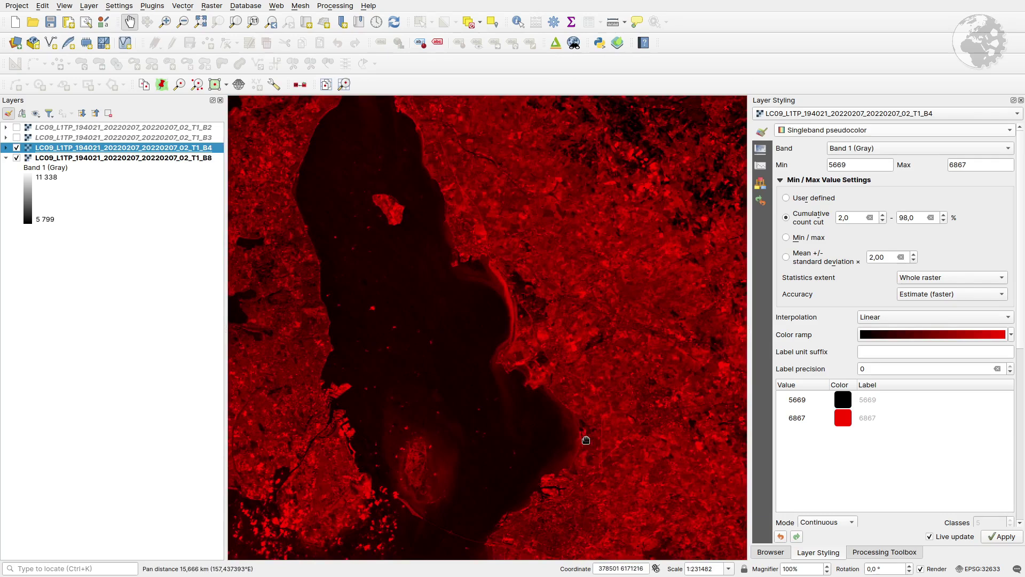
{"action": "left_click_drag", "start_coordinate": [602, 389], "coordinate": [589, 445]}
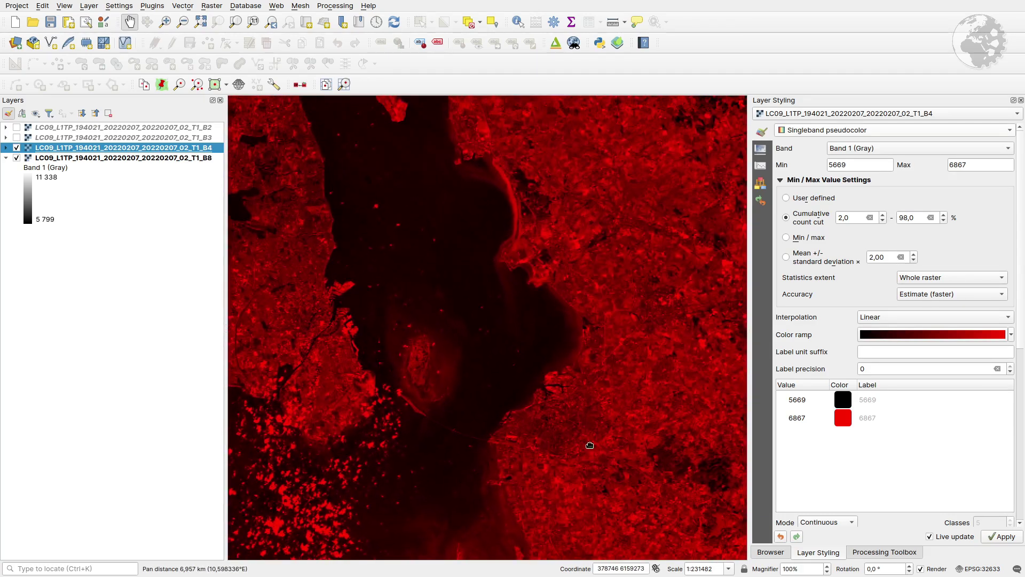
Step: Turn on B3 and render it as singleband pseudocolor with a new gradient colour ramp
{"action": "left_click", "coordinate": [16, 138]}
{"action": "left_click", "coordinate": [54, 138]}
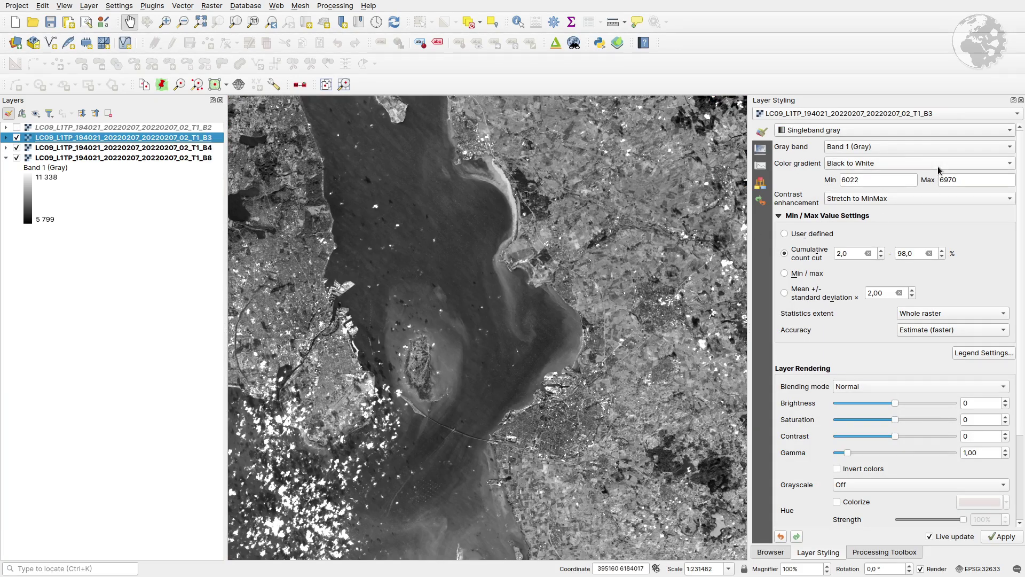
{"action": "left_click", "coordinate": [900, 132]}
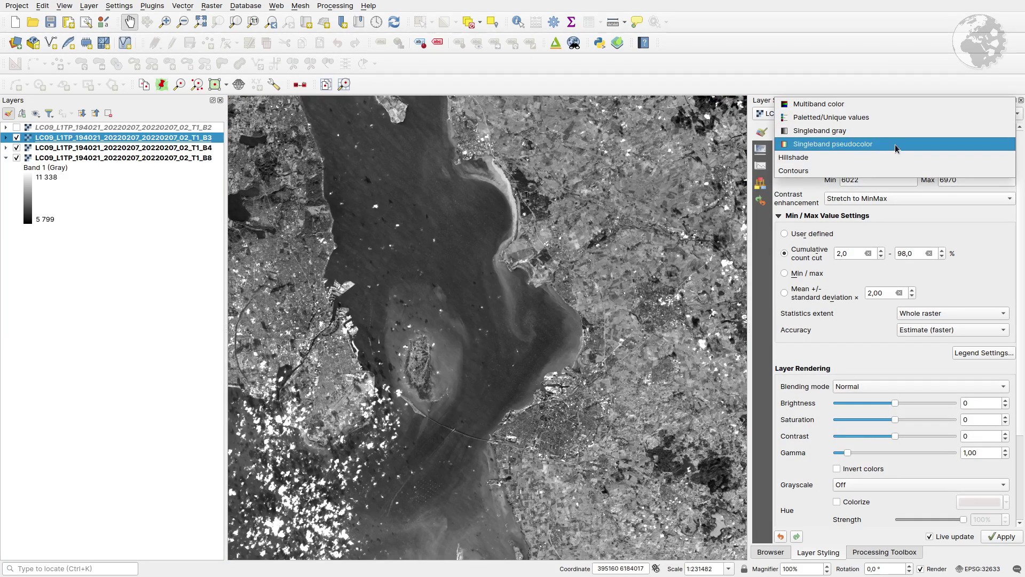
{"action": "left_click", "coordinate": [895, 146]}
{"action": "left_click", "coordinate": [1012, 216]}
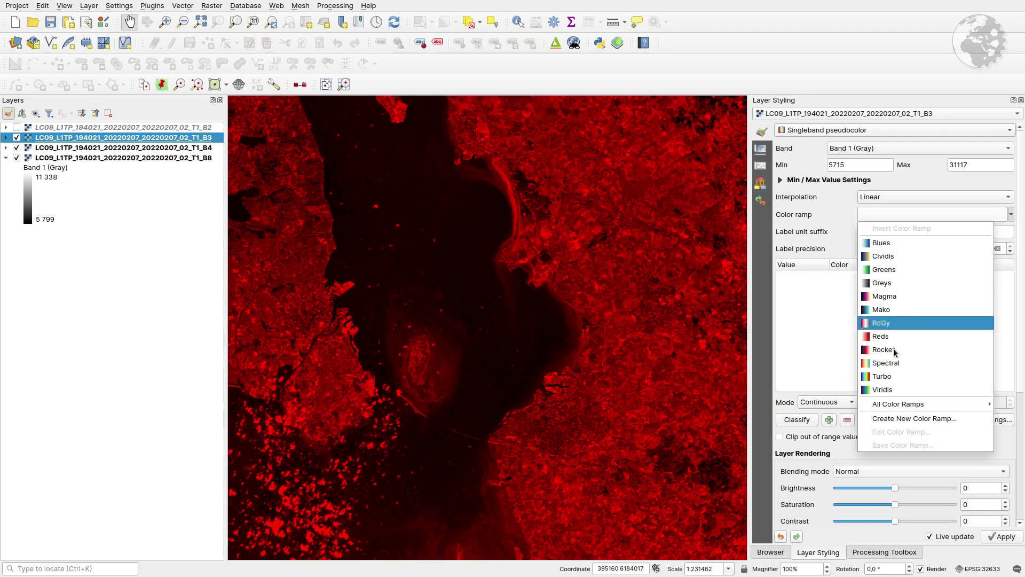
{"action": "left_click", "coordinate": [904, 419]}
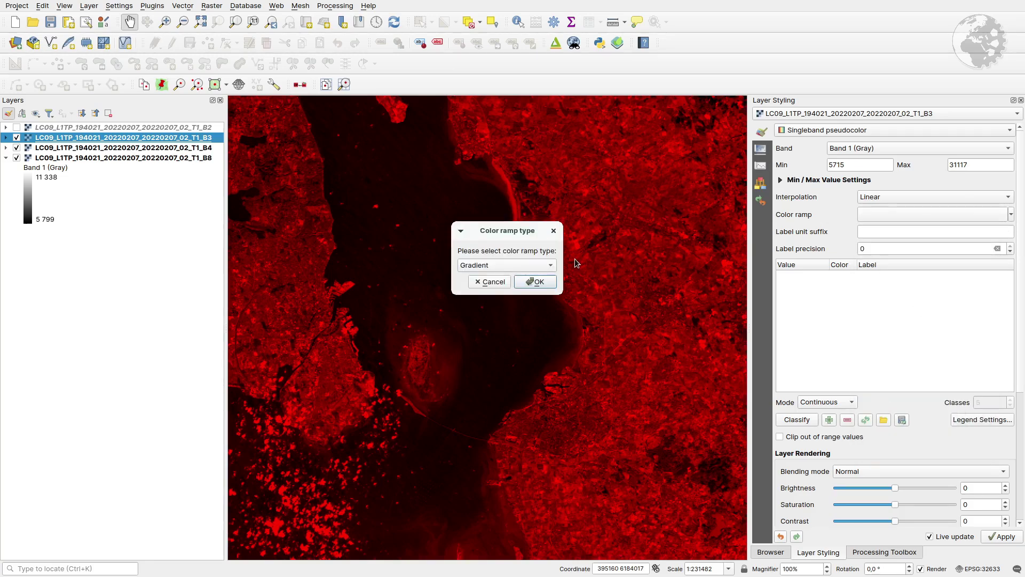
{"action": "left_click", "coordinate": [548, 285]}
Step: Make the B3 gradient run from black to bright green #00ff00
{"action": "left_click", "coordinate": [368, 110]}
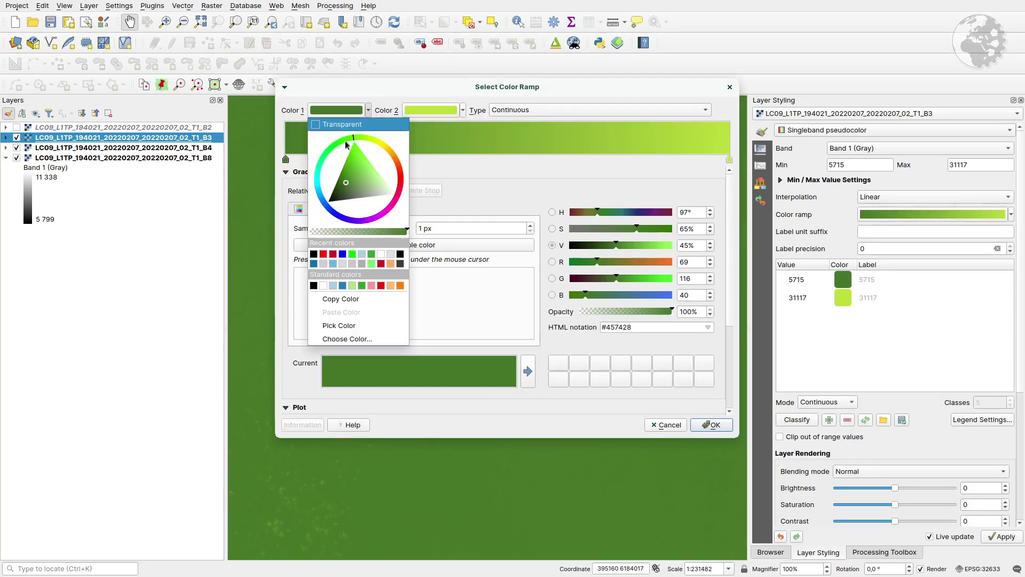
{"action": "left_click_drag", "start_coordinate": [346, 189], "coordinate": [302, 191]}
{"action": "left_click", "coordinate": [463, 111]}
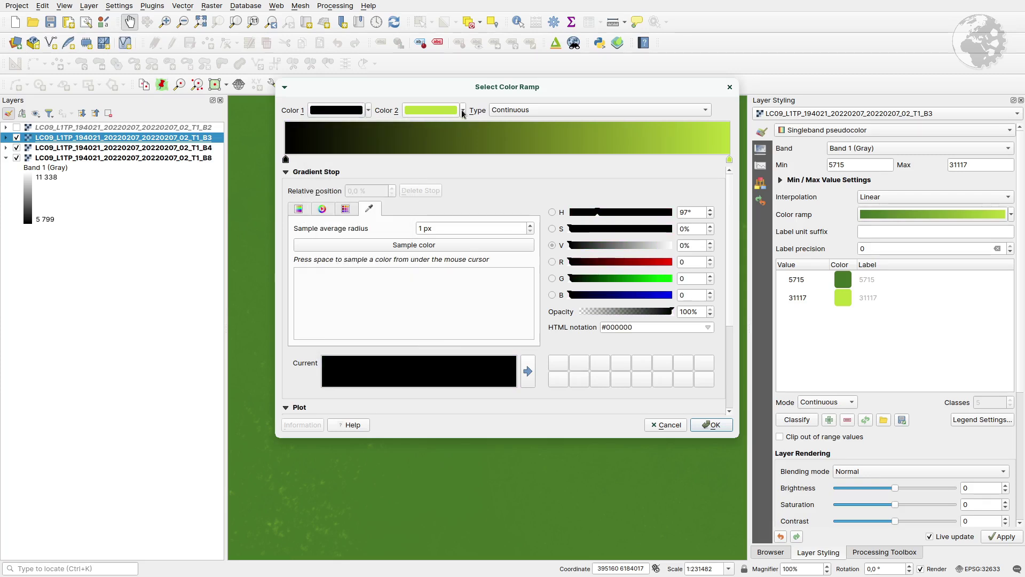
{"action": "left_click", "coordinate": [462, 110]}
{"action": "left_click", "coordinate": [434, 144]}
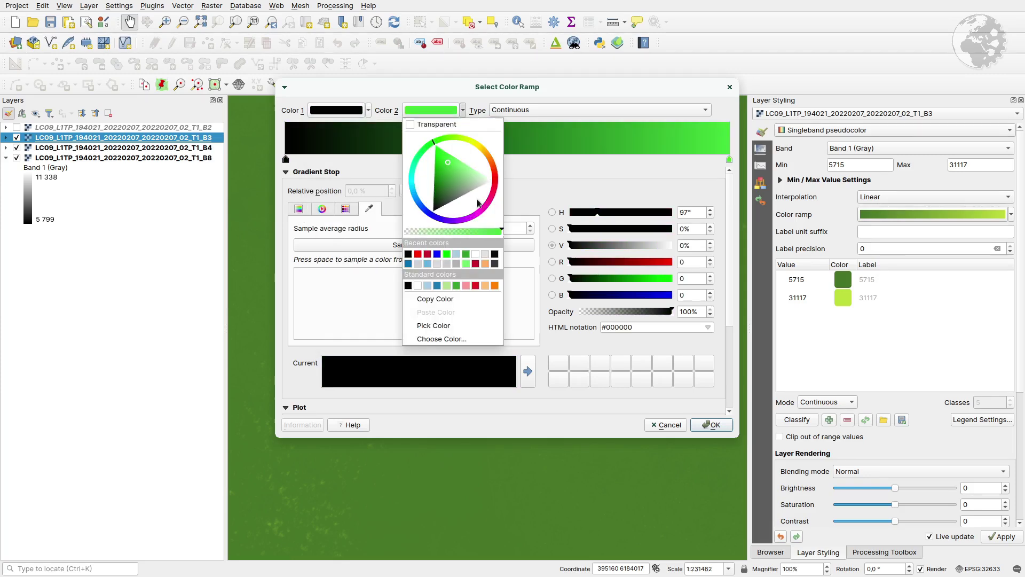
{"action": "left_click", "coordinate": [446, 254]}
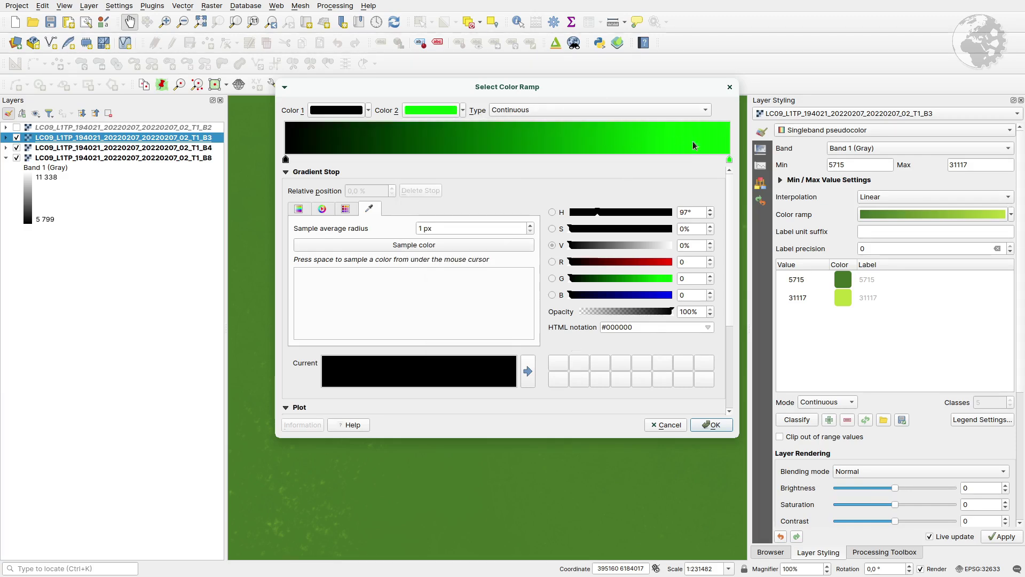
{"action": "left_click", "coordinate": [729, 159]}
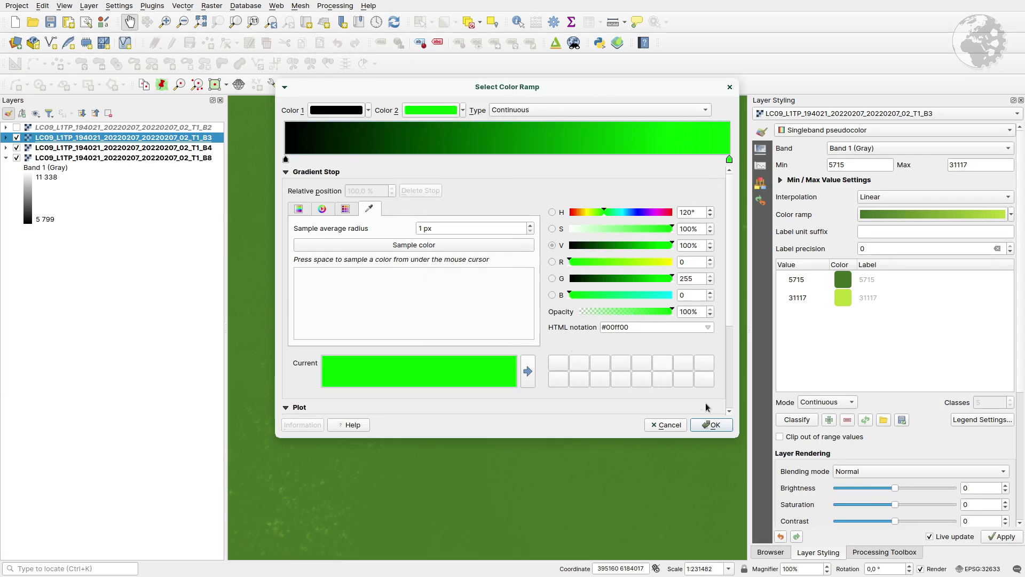
{"action": "left_click", "coordinate": [712, 425]}
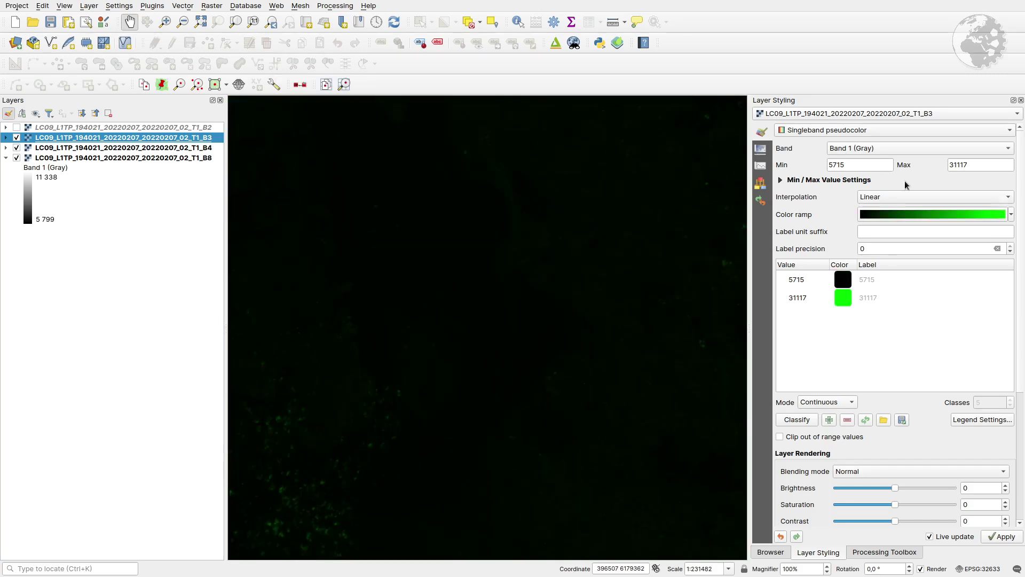
Step: Stretch B3 with a 2–98% cumulative count cut (6022–6970) and switch on the B2 layer
{"action": "left_click", "coordinate": [781, 181]}
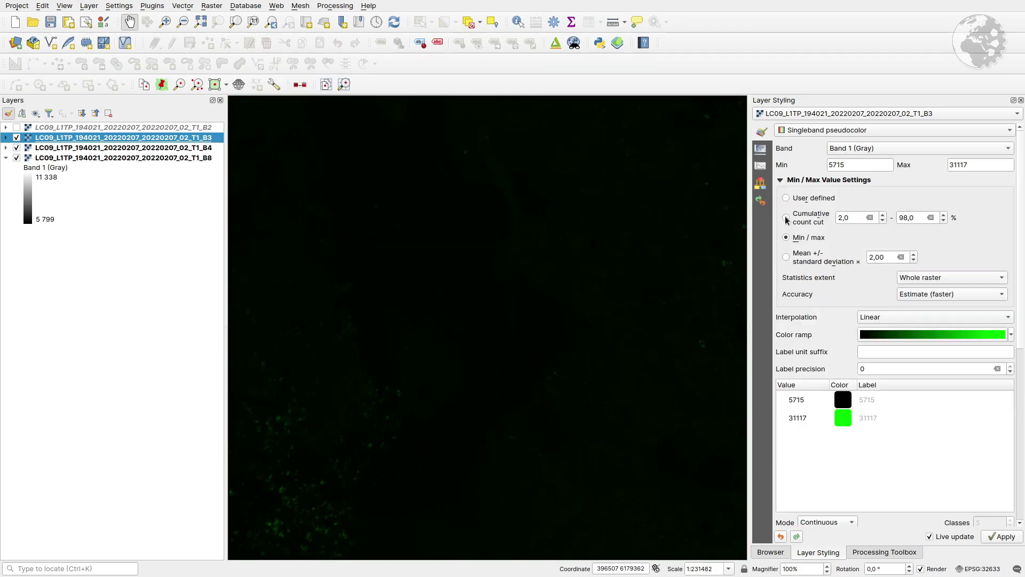
{"action": "left_click", "coordinate": [786, 218]}
{"action": "left_click_drag", "start_coordinate": [374, 229], "coordinate": [351, 202]}
{"action": "left_click", "coordinate": [45, 128]}
{"action": "left_click", "coordinate": [17, 127]}
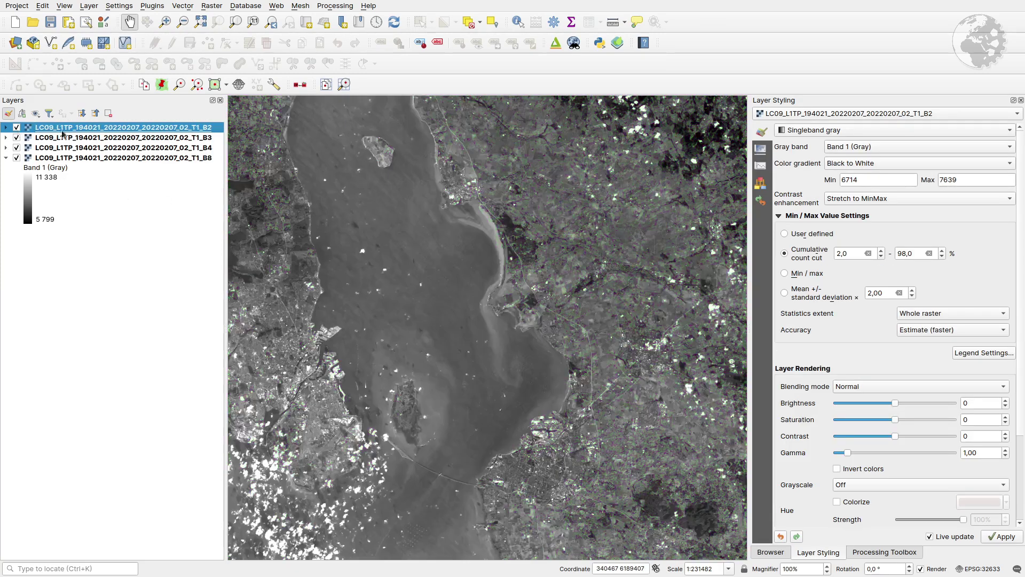
Step: Switch B2 to singleband pseudocolor with a new gradient colour ramp
{"action": "left_click", "coordinate": [877, 129]}
{"action": "left_click", "coordinate": [864, 145]}
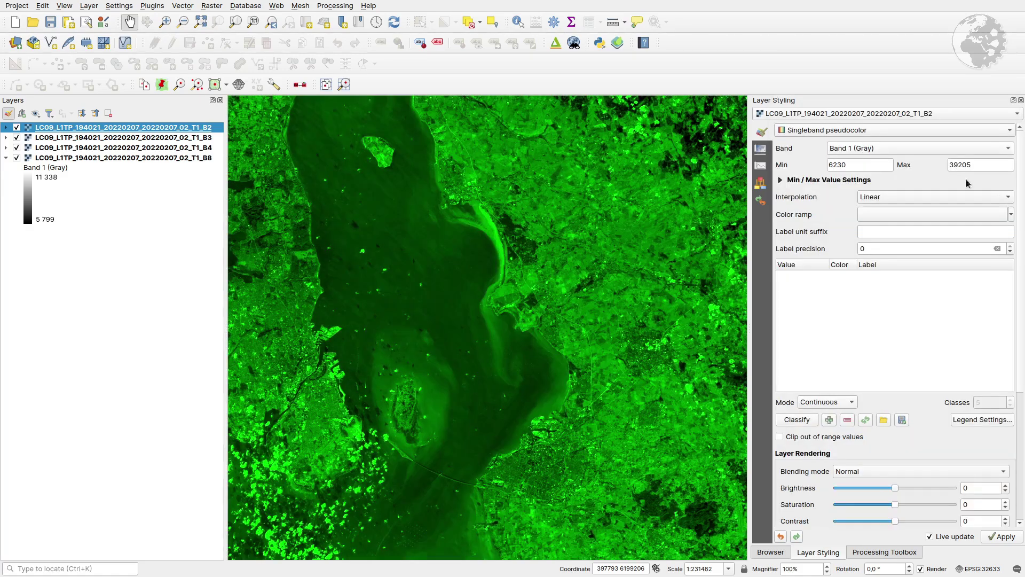
{"action": "left_click", "coordinate": [1011, 215]}
{"action": "left_click", "coordinate": [914, 418]}
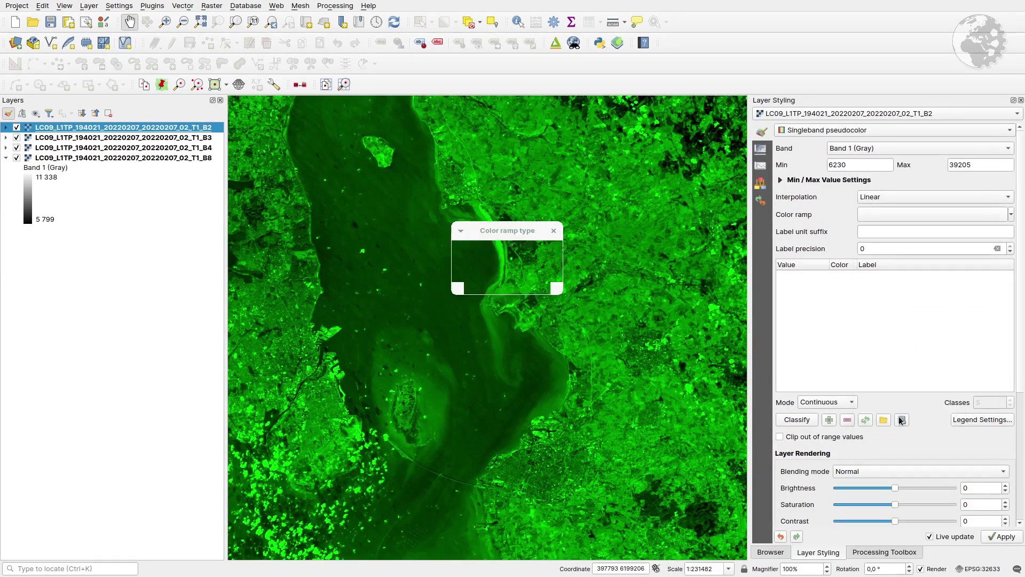
{"action": "left_click", "coordinate": [537, 282]}
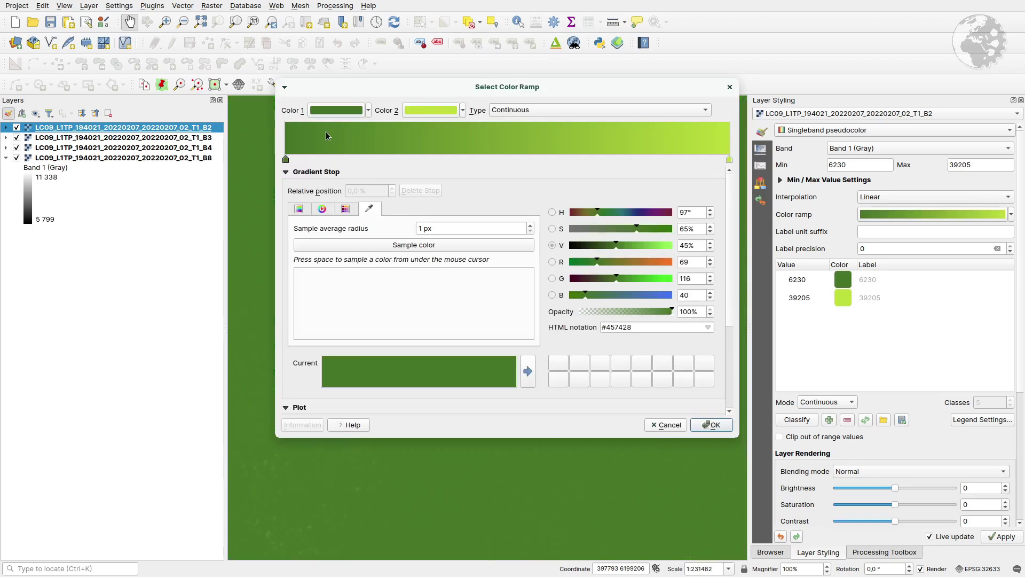
Step: Set the B2 gradient to run from pure black to bright green
{"action": "left_click", "coordinate": [368, 110]}
{"action": "left_click_drag", "start_coordinate": [336, 171], "coordinate": [312, 229]}
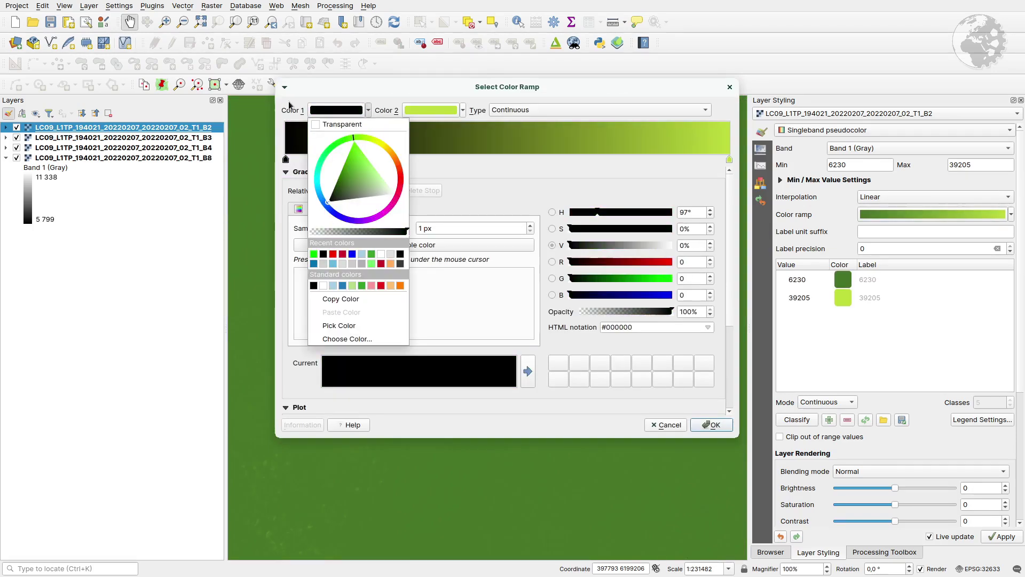
{"action": "left_click", "coordinate": [290, 116]}
{"action": "left_click", "coordinate": [729, 160]}
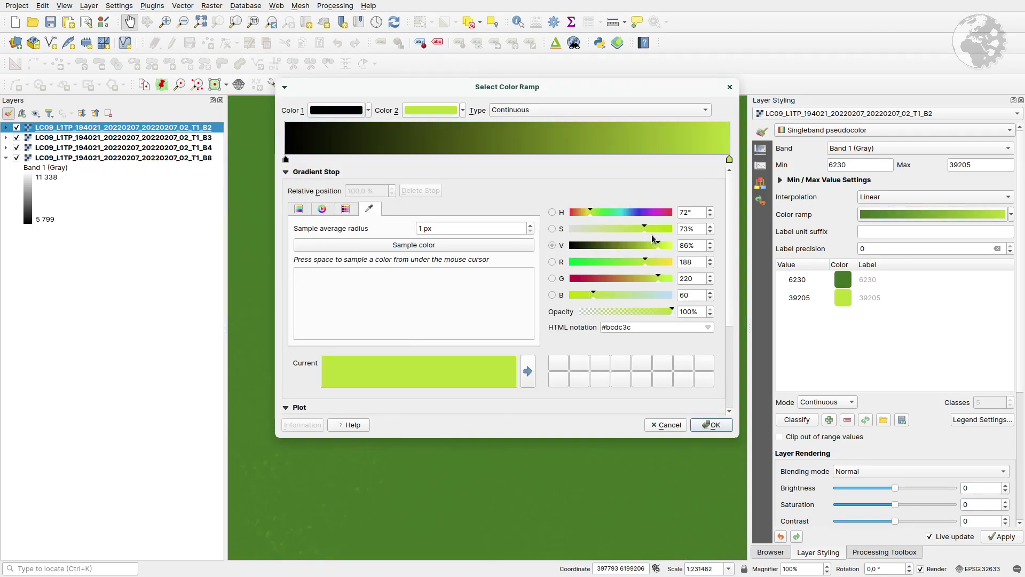
{"action": "left_click_drag", "start_coordinate": [597, 215], "coordinate": [672, 229]}
{"action": "left_click", "coordinate": [672, 245]}
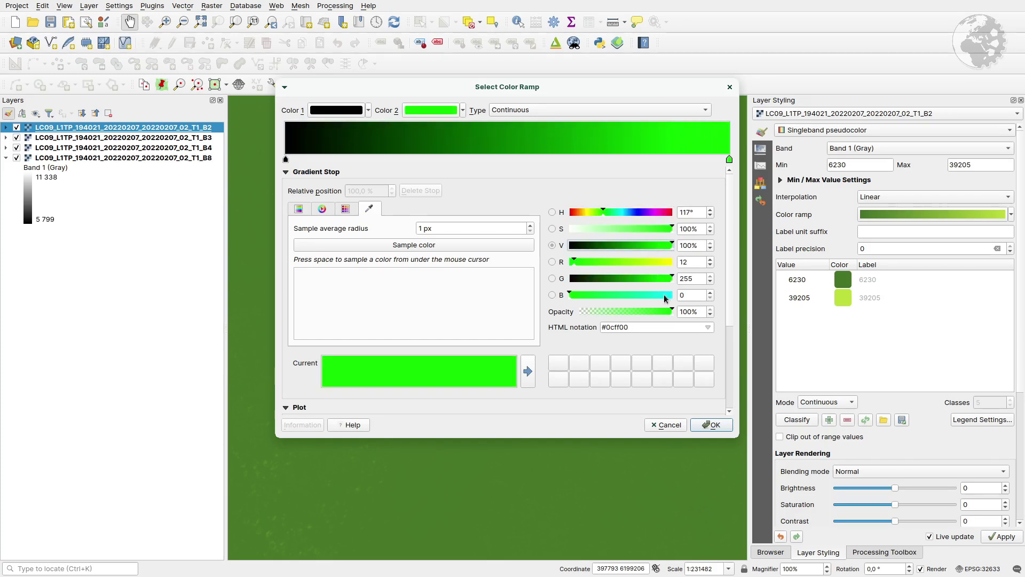
{"action": "left_click_drag", "start_coordinate": [574, 262], "coordinate": [537, 264]}
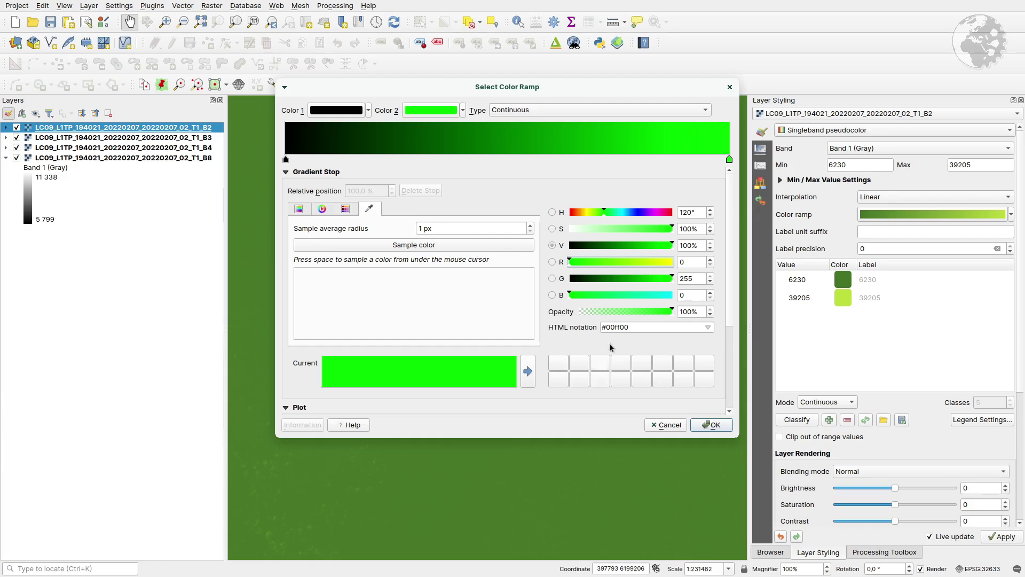
{"action": "left_click", "coordinate": [725, 426]}
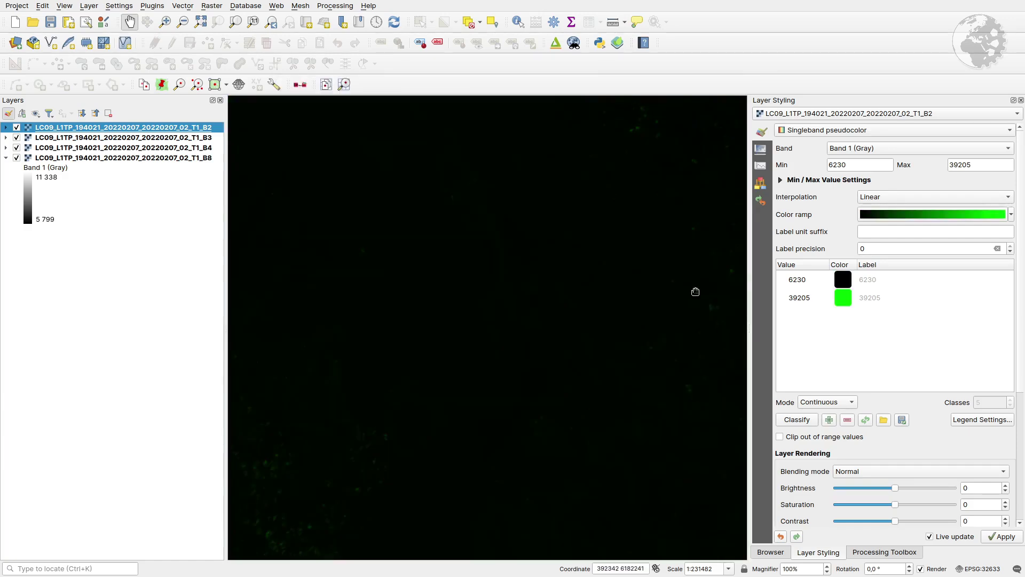
Step: Stretch B2 with a 2–98% cumulative count cut and toggle it off and on to compare
{"action": "left_click", "coordinate": [780, 180]}
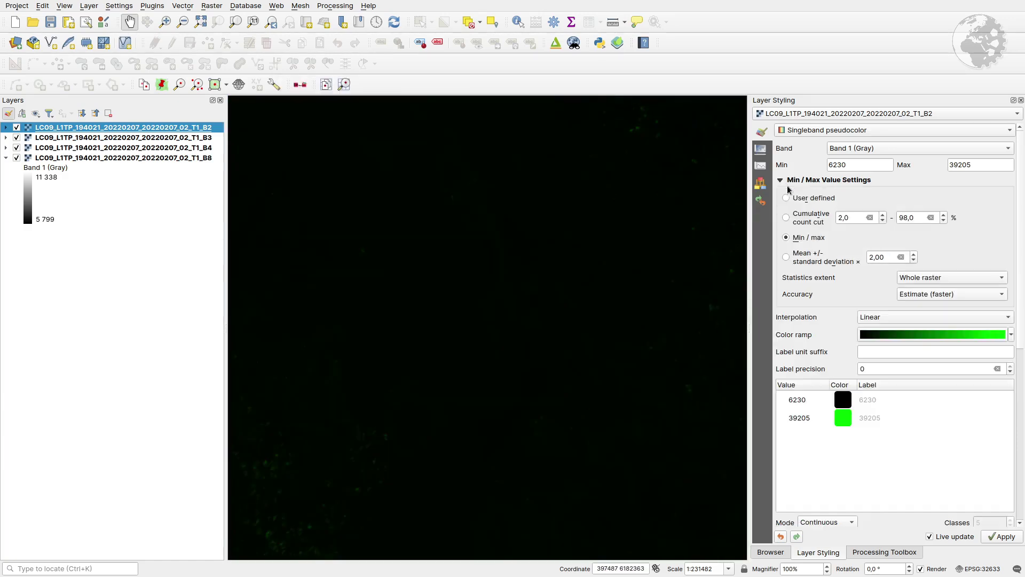
{"action": "left_click", "coordinate": [788, 217]}
{"action": "left_click_drag", "start_coordinate": [543, 298], "coordinate": [540, 345]}
{"action": "left_click", "coordinate": [17, 128]}
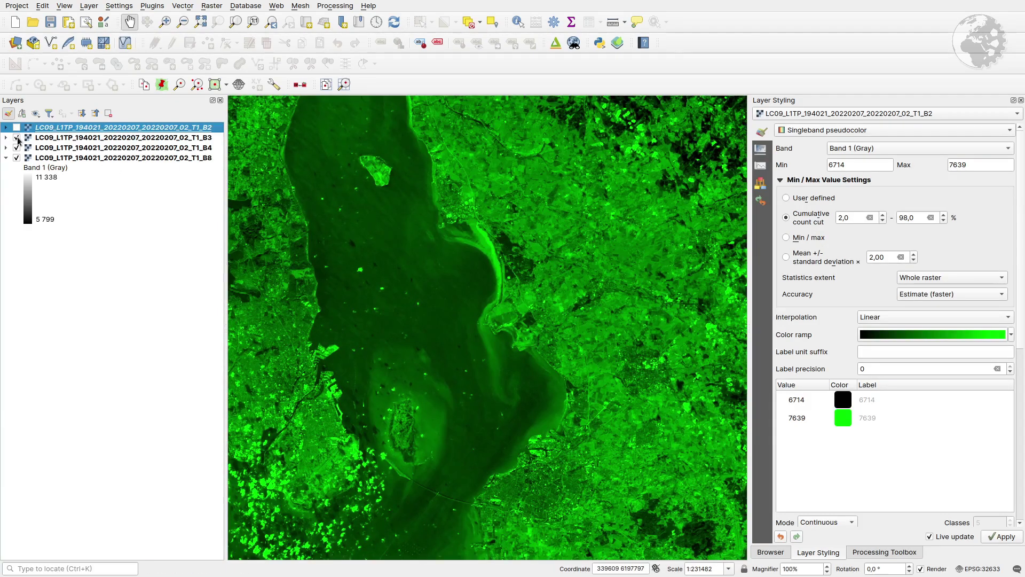
{"action": "left_click", "coordinate": [17, 128]}
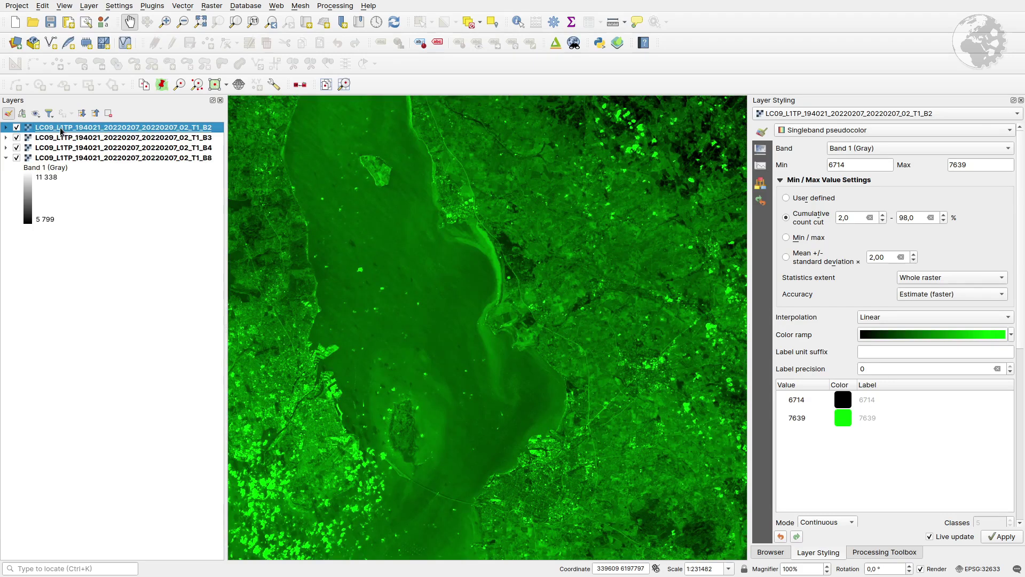
Step: Change the B2 ramp's end colour to pure blue #0000ff, giving black-to-blue over 6714–7639
{"action": "left_click", "coordinate": [1003, 335]}
{"action": "left_click", "coordinate": [729, 160]}
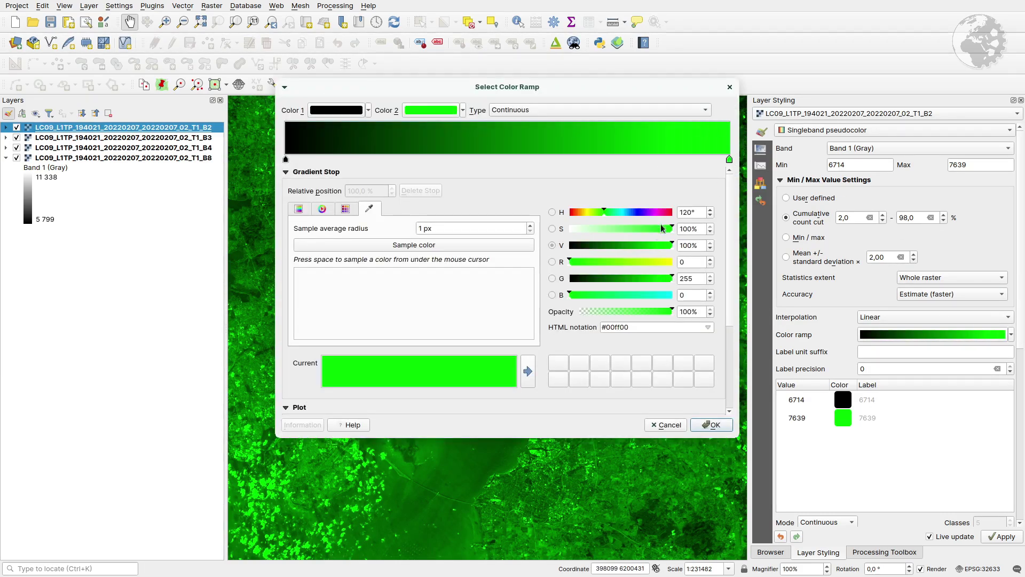
{"action": "left_click_drag", "start_coordinate": [628, 213], "coordinate": [633, 217]}
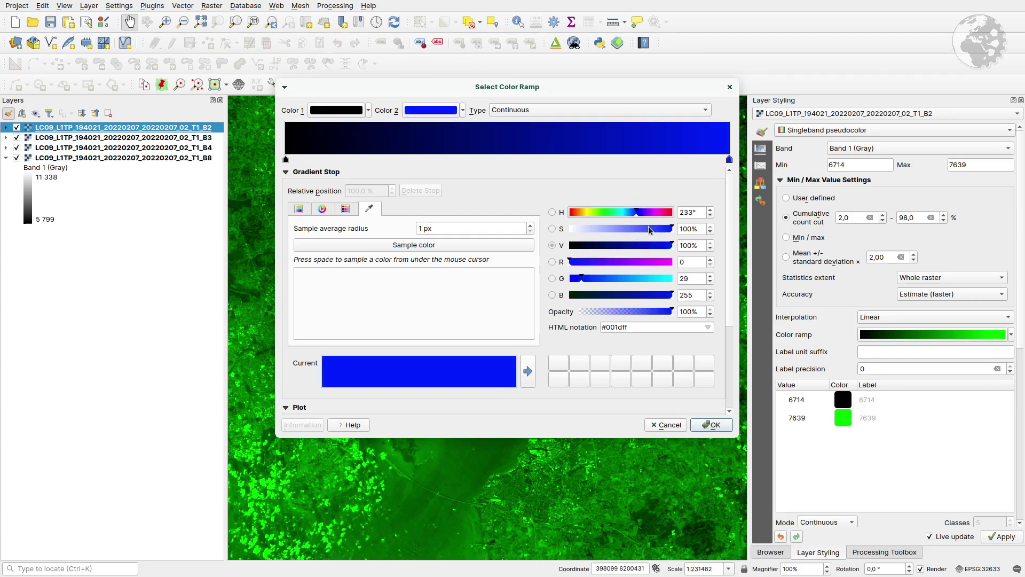
{"action": "left_click_drag", "start_coordinate": [581, 278], "coordinate": [570, 278]}
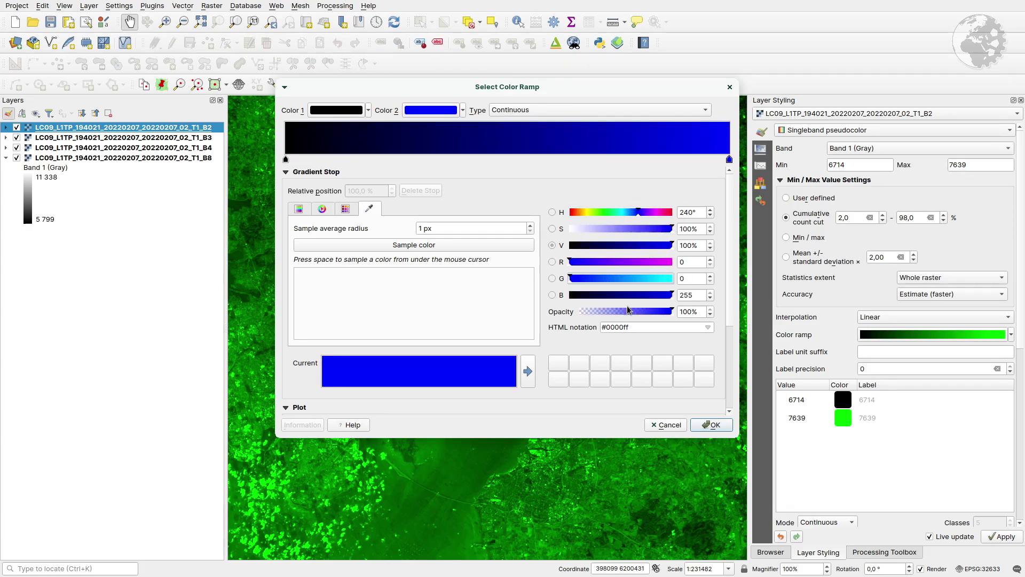
{"action": "left_click", "coordinate": [703, 425]}
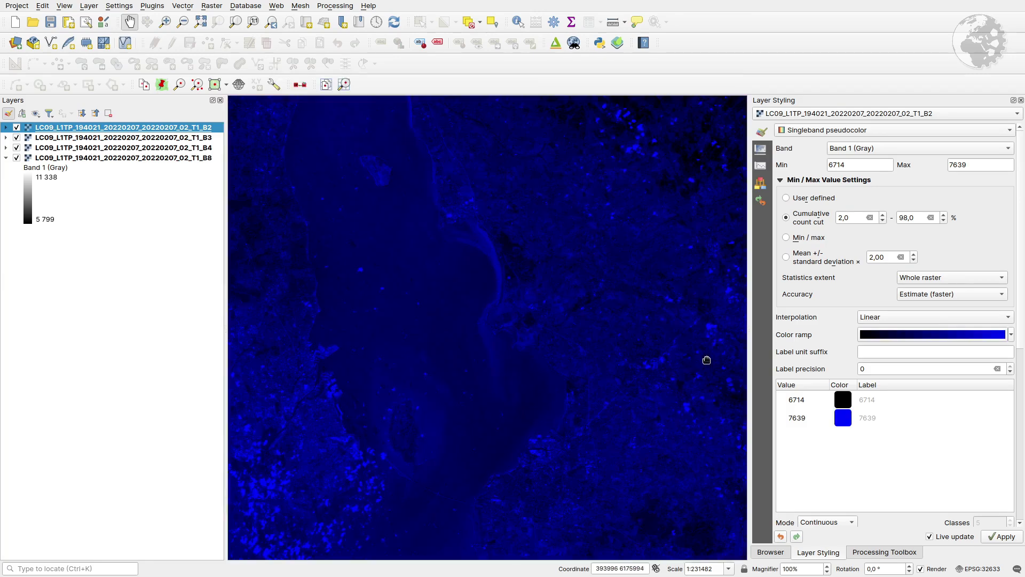
Step: Hide B2 and B3 to check B4's red styling, then re-enable and select B3
{"action": "left_click", "coordinate": [16, 128]}
{"action": "left_click", "coordinate": [17, 138]}
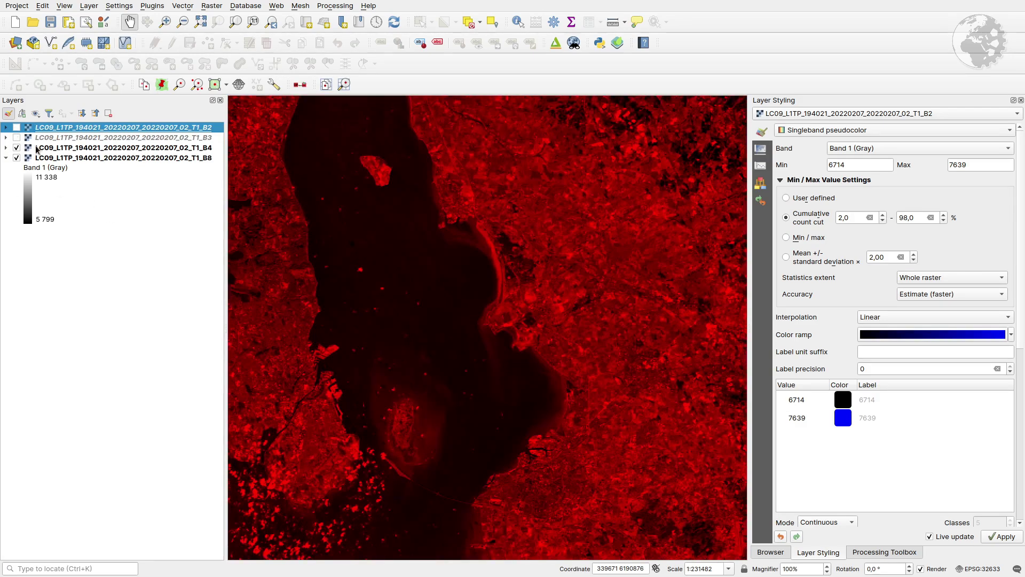
{"action": "left_click", "coordinate": [62, 148]}
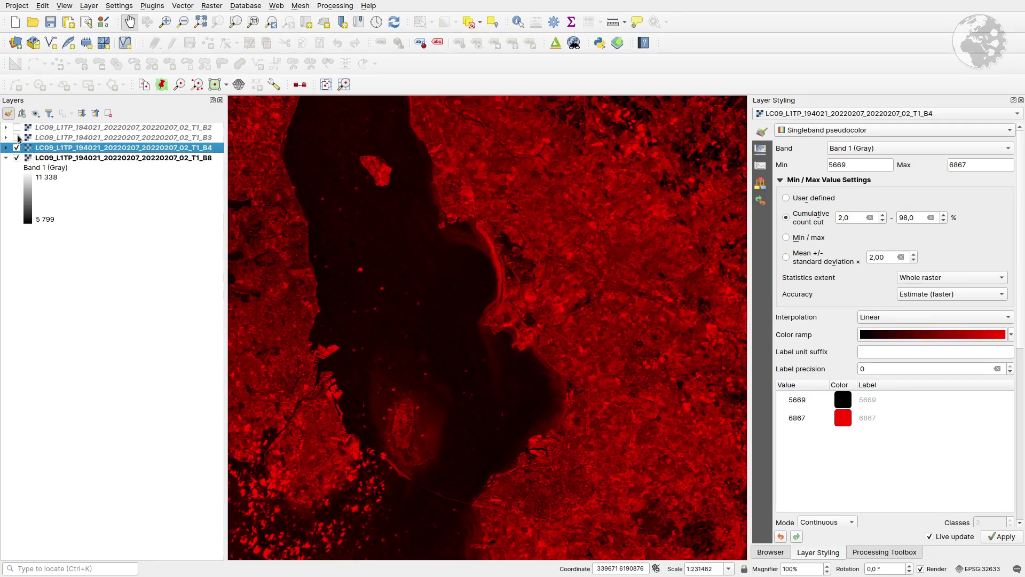
{"action": "left_click", "coordinate": [16, 138]}
{"action": "left_click", "coordinate": [72, 139]}
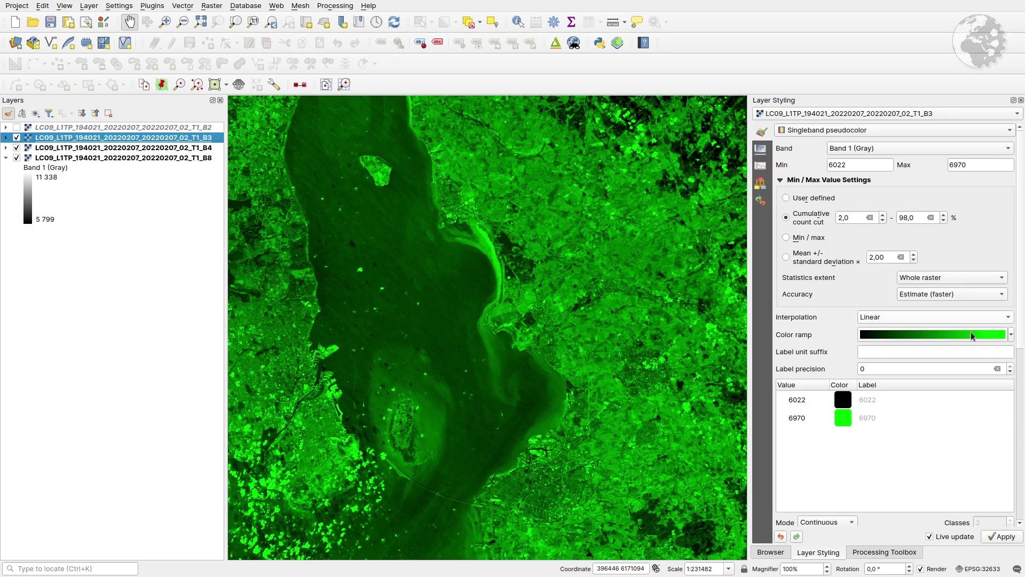
Step: Set both B3 and B2 to the Screen blending mode, with B2 visible again
{"action": "scroll", "coordinate": [865, 340], "scroll_direction": "down", "scroll_amount": 8}
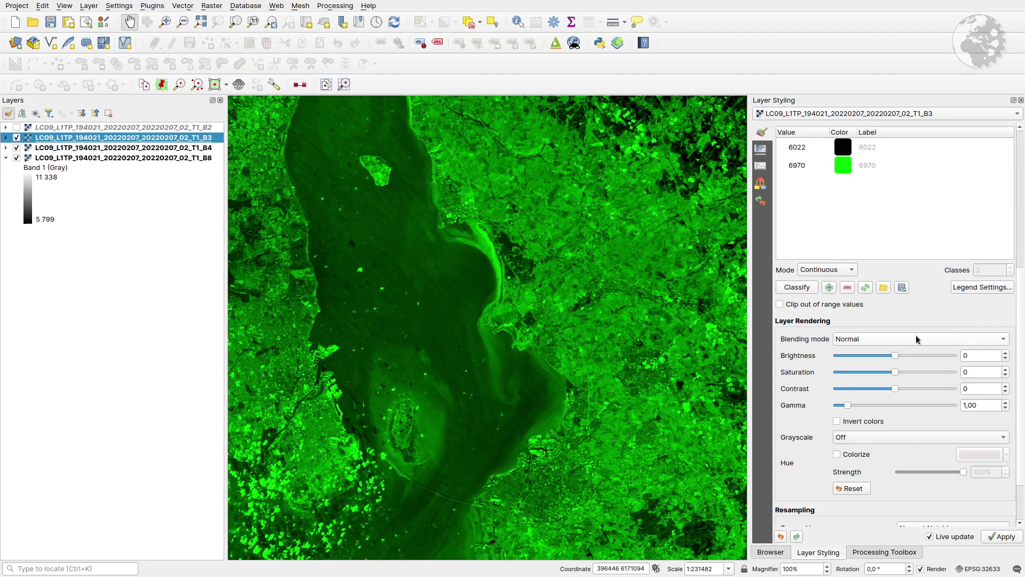
{"action": "left_click", "coordinate": [1003, 339]}
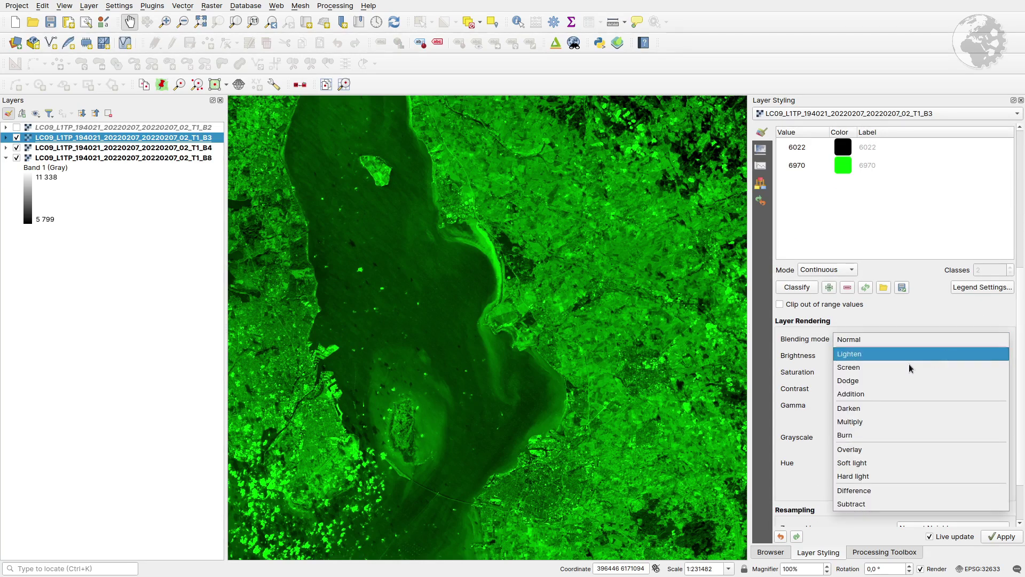
{"action": "left_click", "coordinate": [860, 370]}
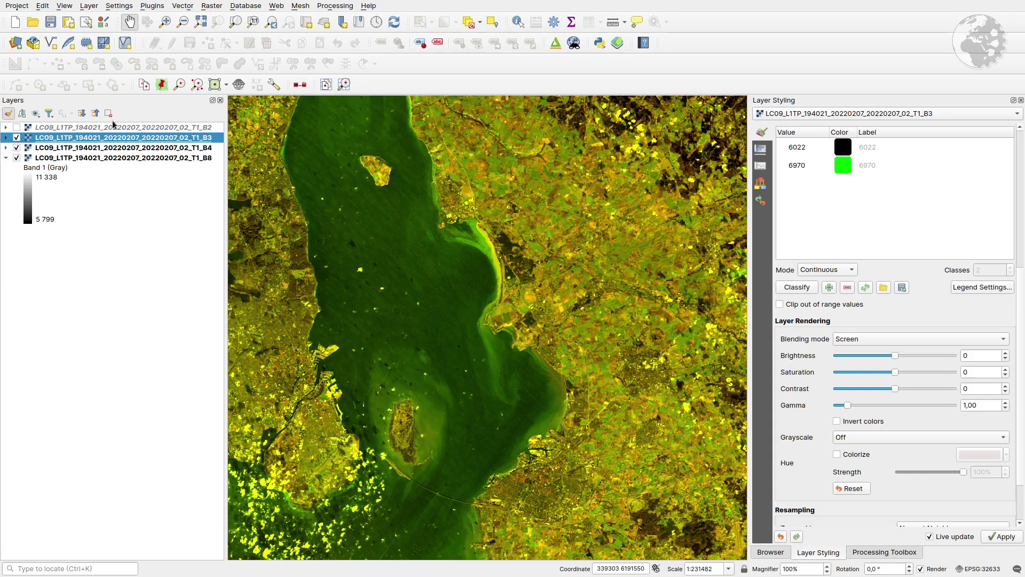
{"action": "left_click", "coordinate": [17, 127]}
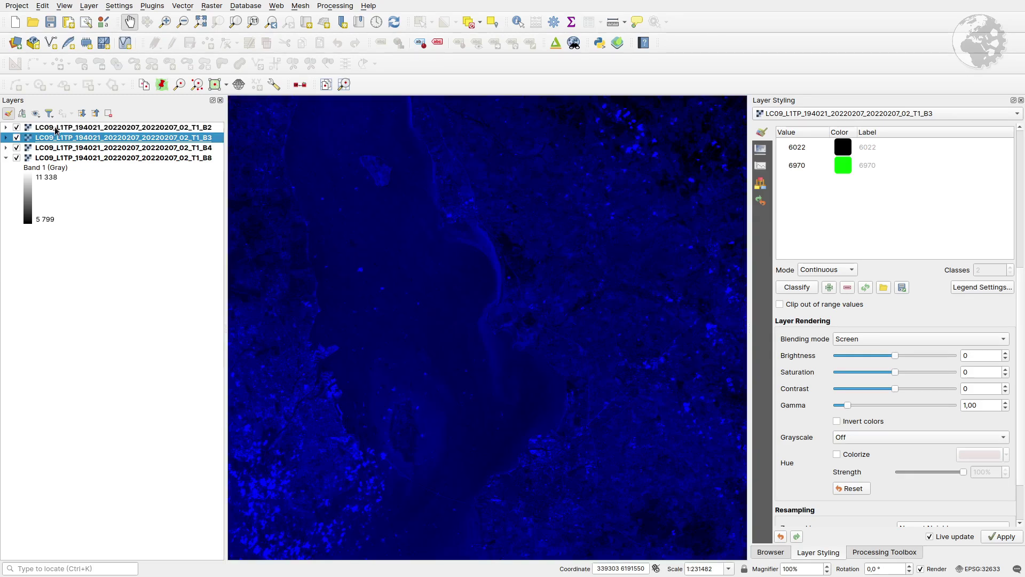
{"action": "left_click", "coordinate": [942, 339]}
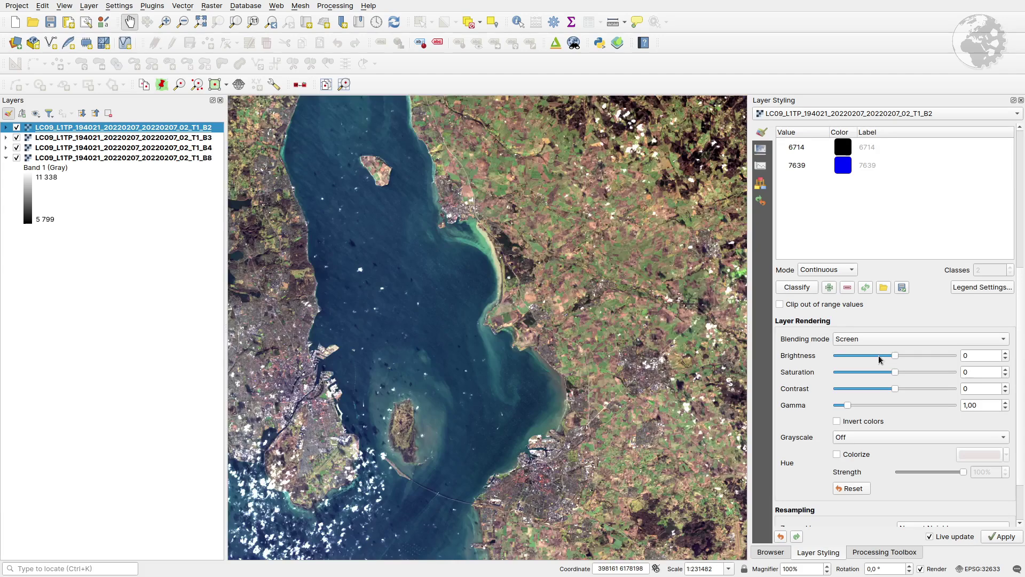
{"action": "left_click", "coordinate": [906, 367]}
{"action": "left_click_drag", "start_coordinate": [571, 384], "coordinate": [534, 254]}
Step: Pan the map south to explore the natural-colour composite along the coast
{"action": "left_click_drag", "start_coordinate": [476, 134], "coordinate": [529, 368]}
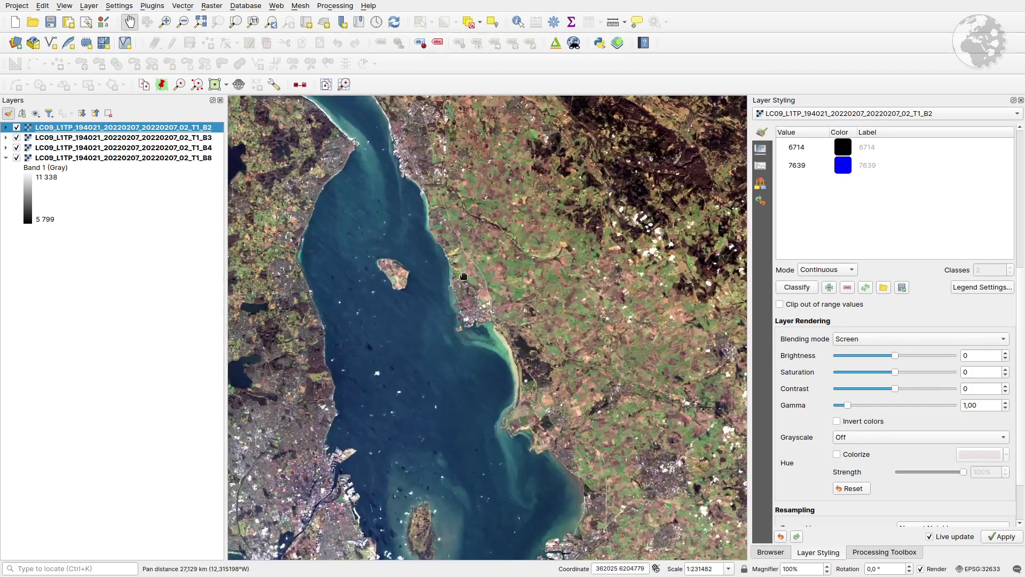
{"action": "left_click_drag", "start_coordinate": [570, 470], "coordinate": [543, 390]}
{"action": "scroll", "coordinate": [543, 391], "scroll_direction": "down", "scroll_amount": 1}
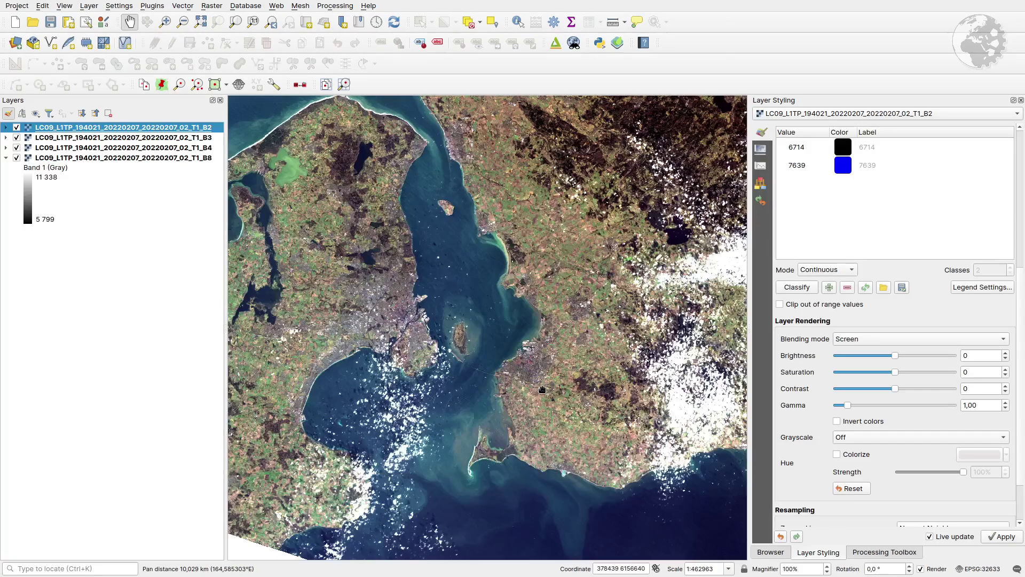
{"action": "scroll", "coordinate": [542, 392], "scroll_direction": "up", "scroll_amount": 2}
{"action": "left_click_drag", "start_coordinate": [539, 395], "coordinate": [522, 352]}
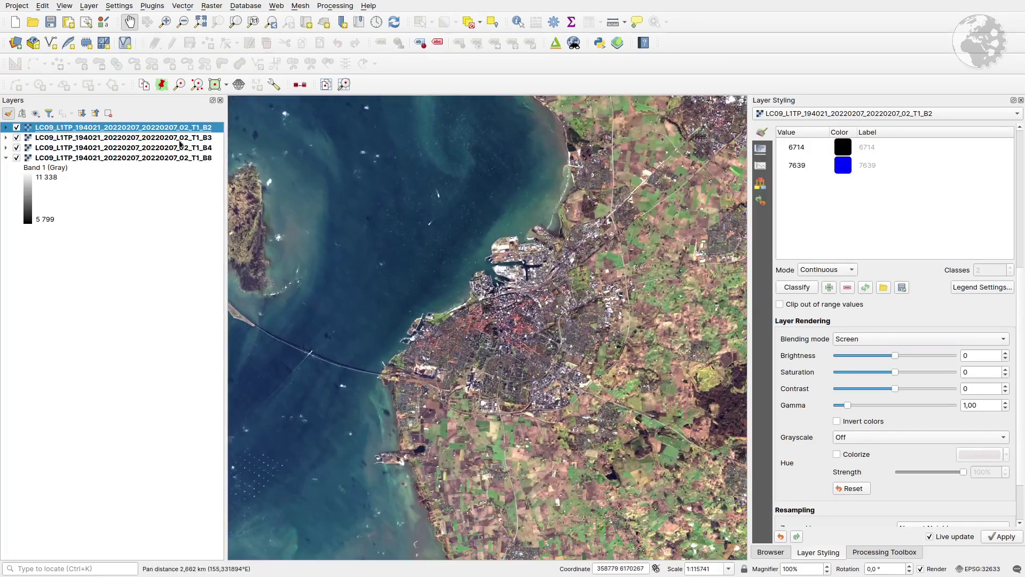
Step: Zoom to native pixel resolution, try a brighter B2 gamma, then reset it to 1,00
{"action": "left_click", "coordinate": [254, 25]}
{"action": "left_click_drag", "start_coordinate": [519, 448], "coordinate": [511, 413]}
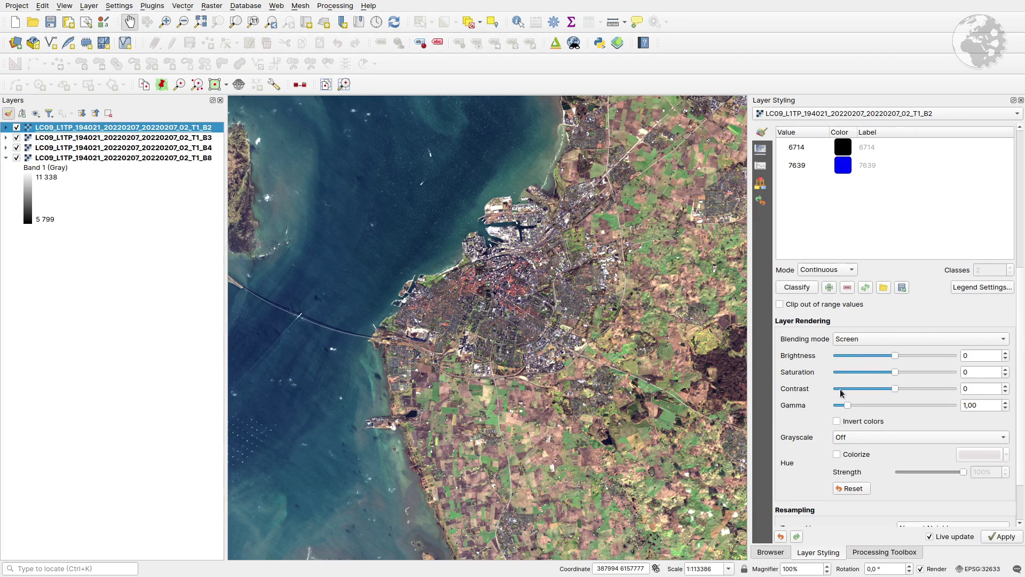
{"action": "mouse_move", "coordinate": [847, 406]}
{"action": "left_mouse_down"}
{"action": "mouse_move", "coordinate": [890, 407]}
{"action": "mouse_move", "coordinate": [851, 407]}
{"action": "left_mouse_up"}
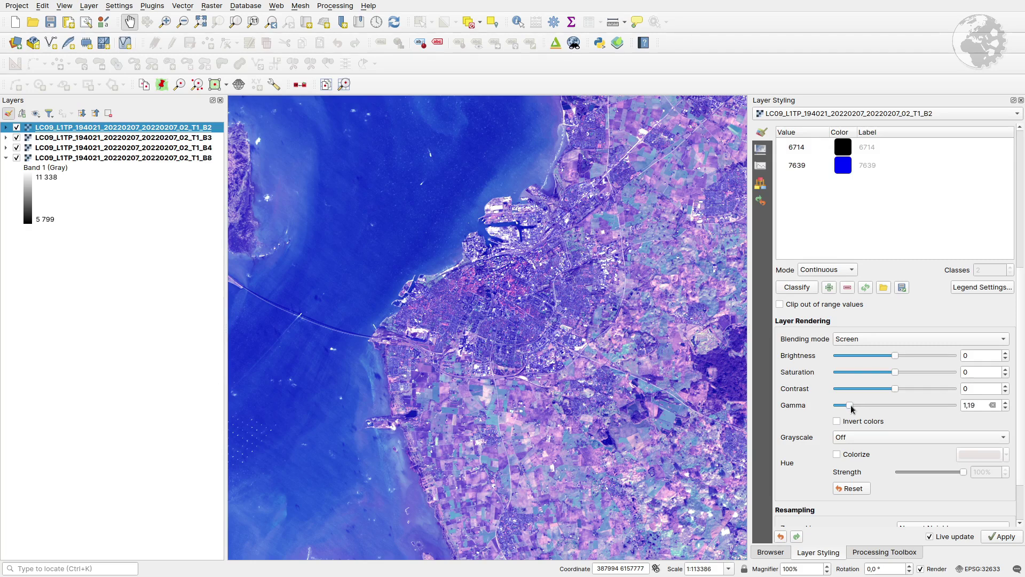
{"action": "left_click", "coordinate": [993, 405]}
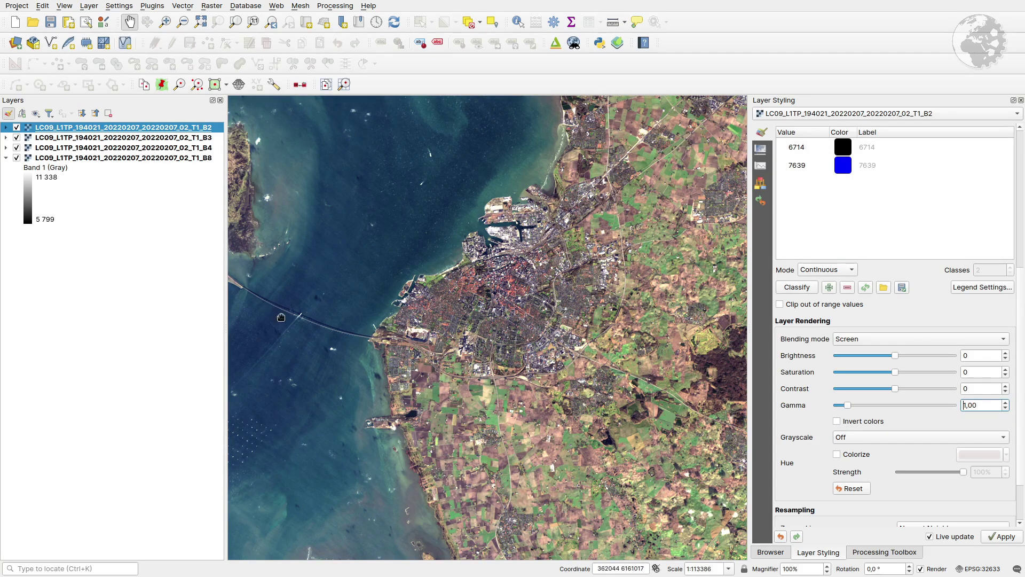
Step: Expand the B4, B3 and B2 legends and hide the B8 layer
{"action": "left_click", "coordinate": [6, 148]}
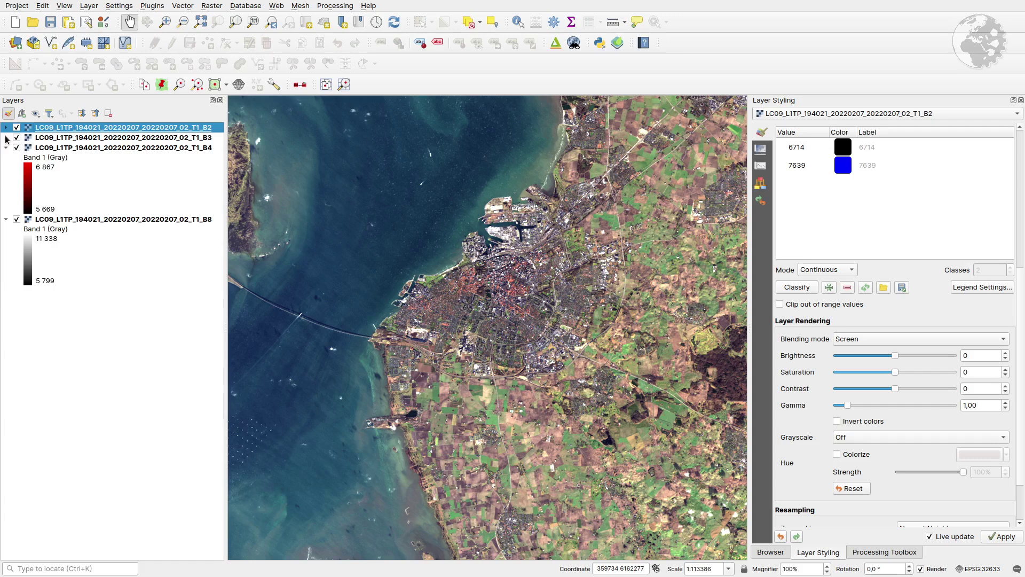
{"action": "left_click", "coordinate": [6, 137]}
{"action": "left_click", "coordinate": [6, 127]}
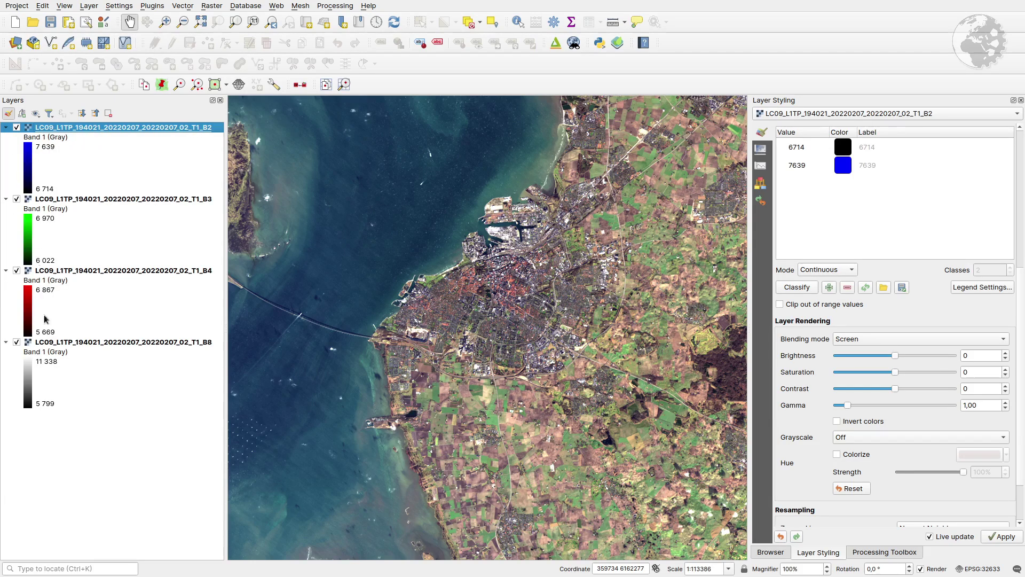
{"action": "left_click", "coordinate": [16, 343]}
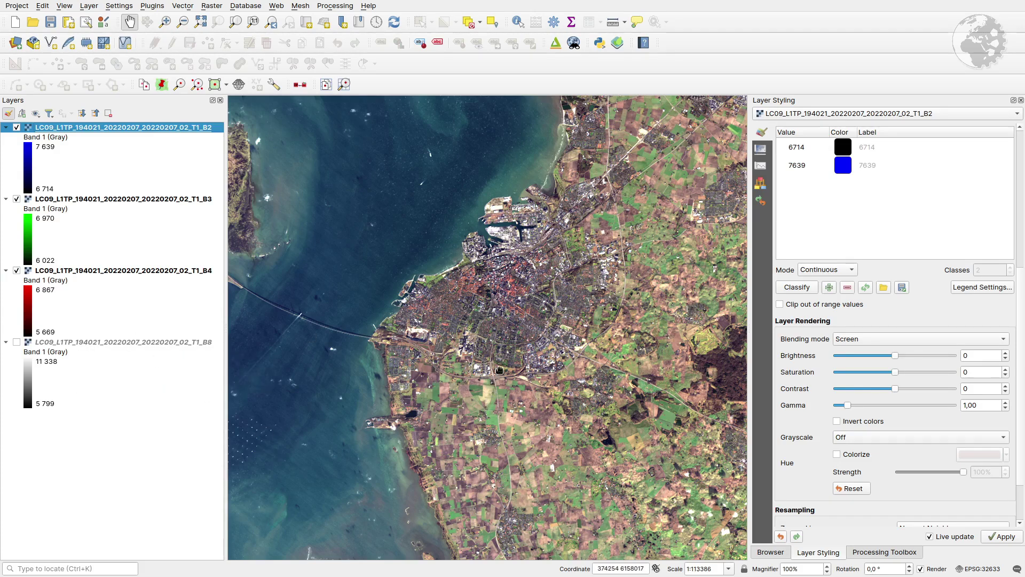
Step: Zoom in and centre the map on the road junction south of town
{"action": "scroll", "coordinate": [491, 380], "scroll_direction": "up", "scroll_amount": 1}
{"action": "scroll", "coordinate": [491, 380], "scroll_direction": "up", "scroll_amount": 1}
{"action": "left_click_drag", "start_coordinate": [501, 378], "coordinate": [506, 348]}
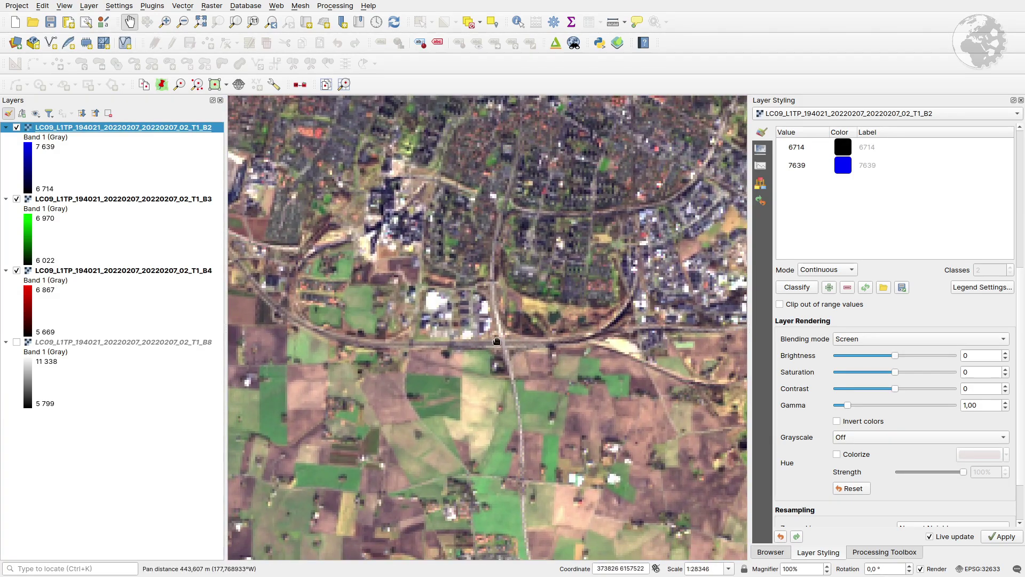
{"action": "scroll", "coordinate": [504, 342], "scroll_direction": "up", "scroll_amount": 1}
{"action": "mouse_move", "coordinate": [505, 343]}
{"action": "left_mouse_down"}
{"action": "mouse_move", "coordinate": [475, 309]}
{"action": "mouse_move", "coordinate": [489, 309]}
{"action": "mouse_move", "coordinate": [475, 338]}
{"action": "mouse_move", "coordinate": [494, 343]}
{"action": "left_mouse_up"}
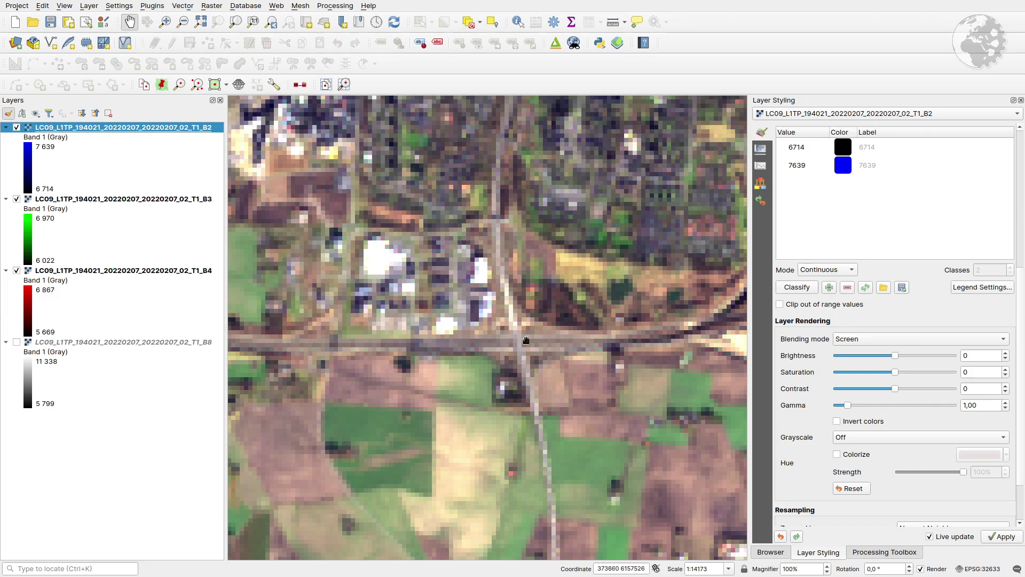
Step: Move B8 to the top of the layer stack, show it, and set Addition blending
{"action": "left_click_drag", "start_coordinate": [87, 345], "coordinate": [107, 128]}
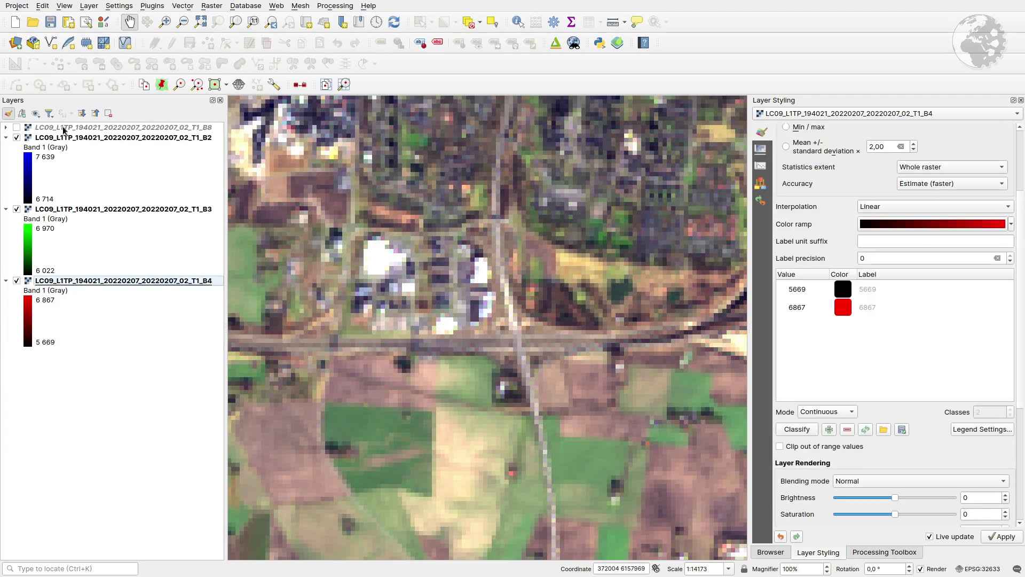
{"action": "left_click", "coordinate": [16, 128]}
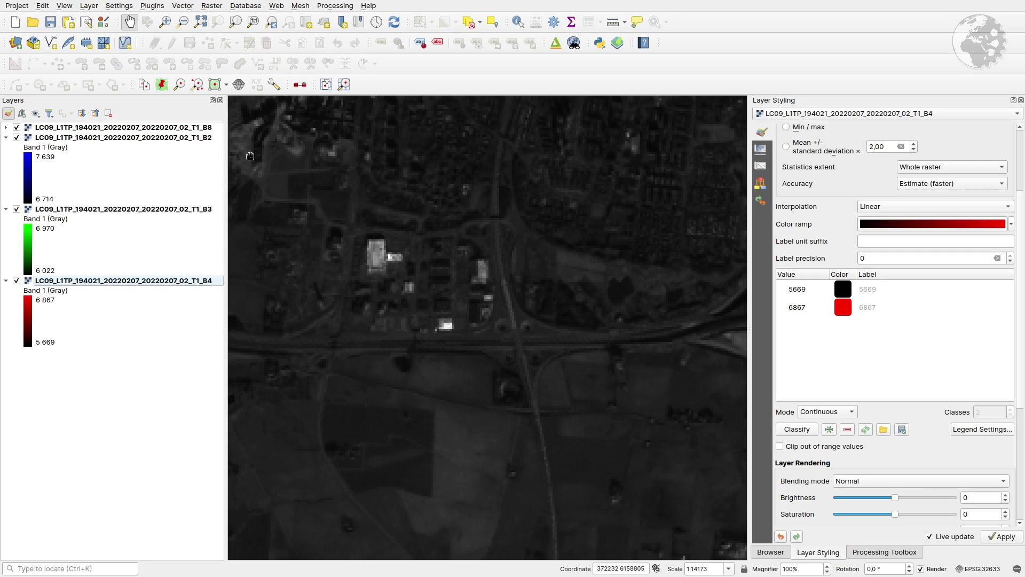
{"action": "left_click", "coordinate": [184, 128]}
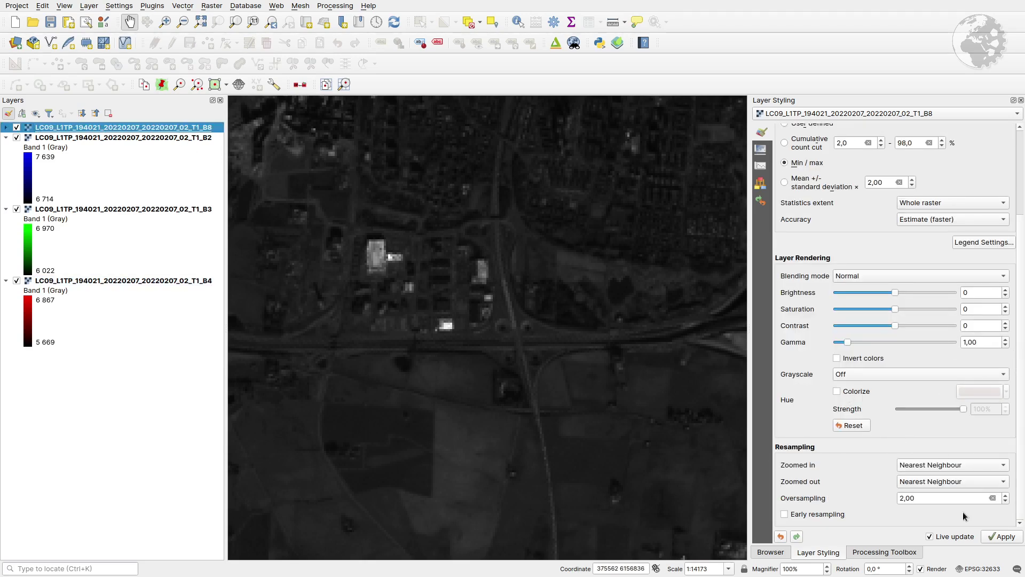
{"action": "left_click", "coordinate": [883, 275]}
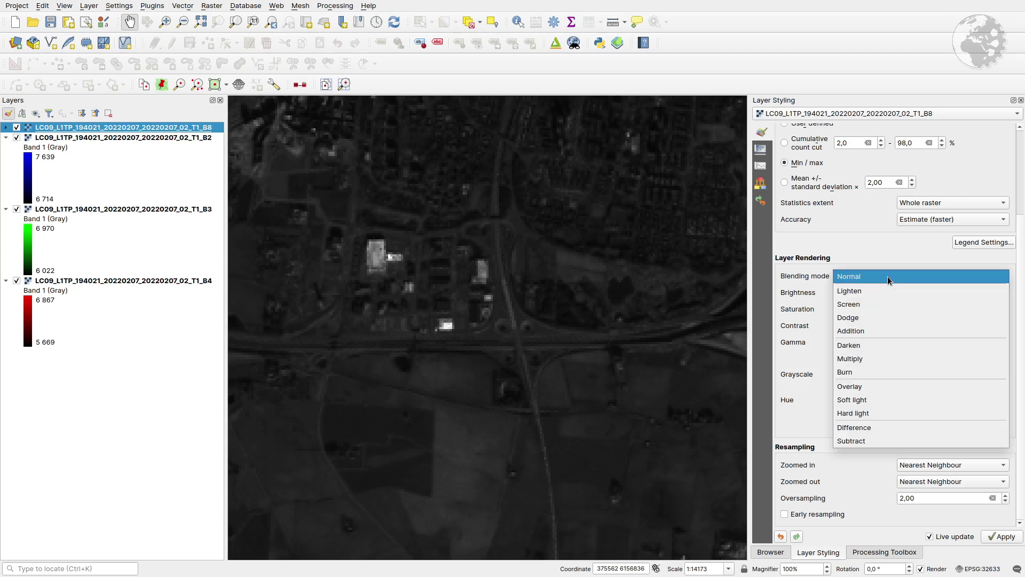
{"action": "left_click", "coordinate": [864, 330]}
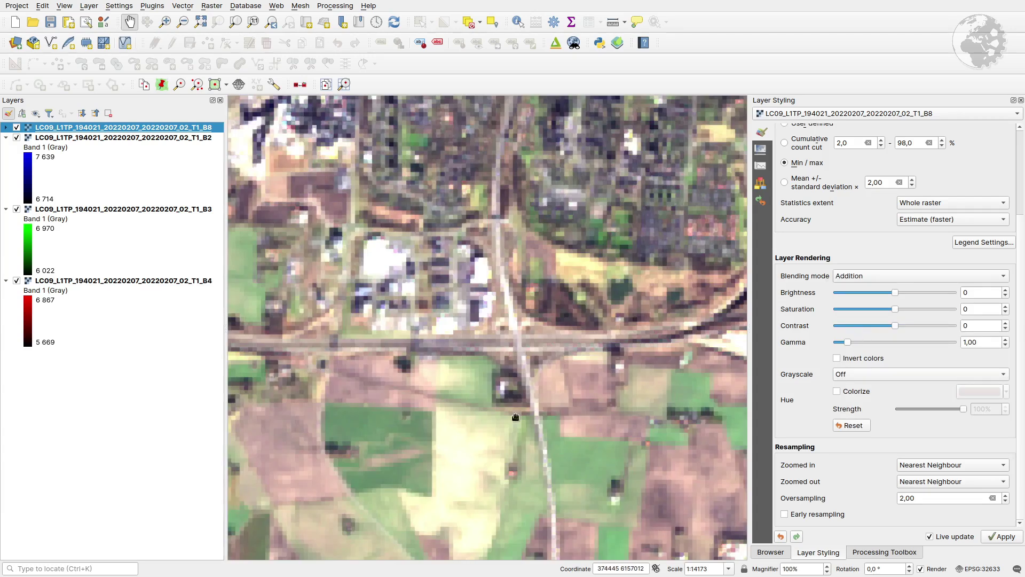
Step: Toggle B8 on and off repeatedly to compare, leaving it hidden
{"action": "left_click", "coordinate": [16, 128]}
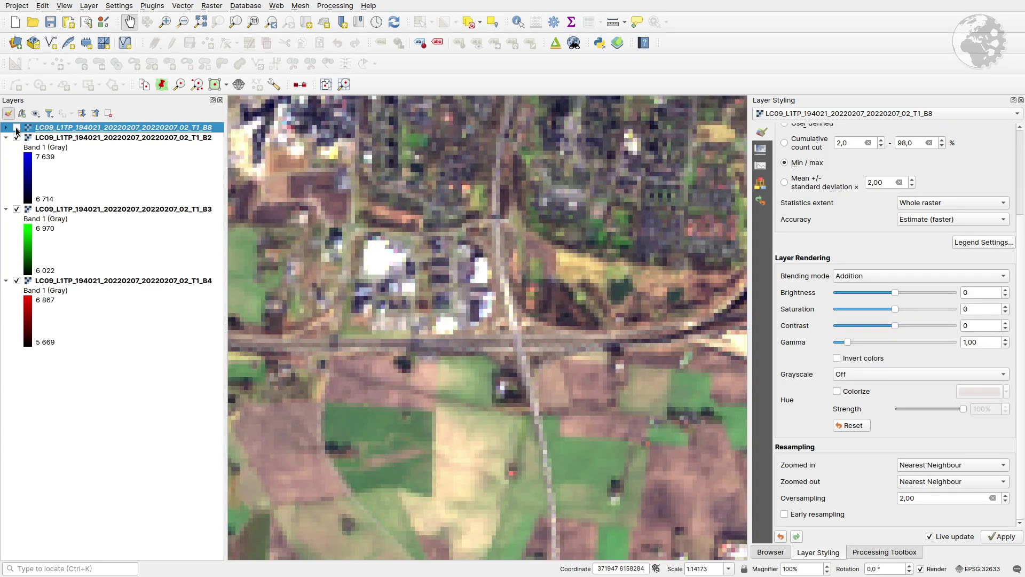
{"action": "left_click", "coordinate": [16, 128]}
{"action": "left_click", "coordinate": [16, 129]}
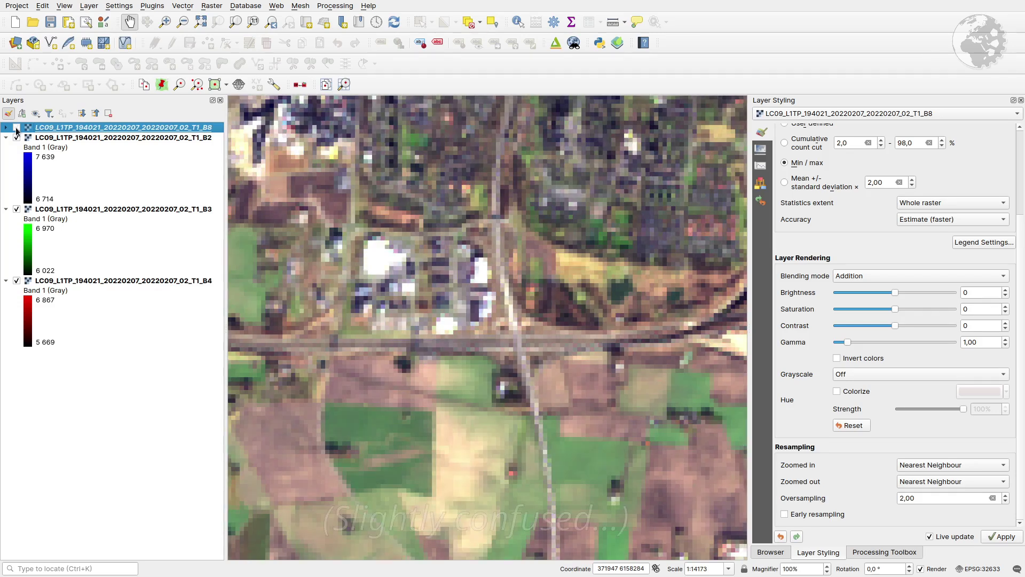
{"action": "left_click", "coordinate": [17, 129]}
{"action": "left_click", "coordinate": [16, 128]}
{"action": "left_click", "coordinate": [17, 128]}
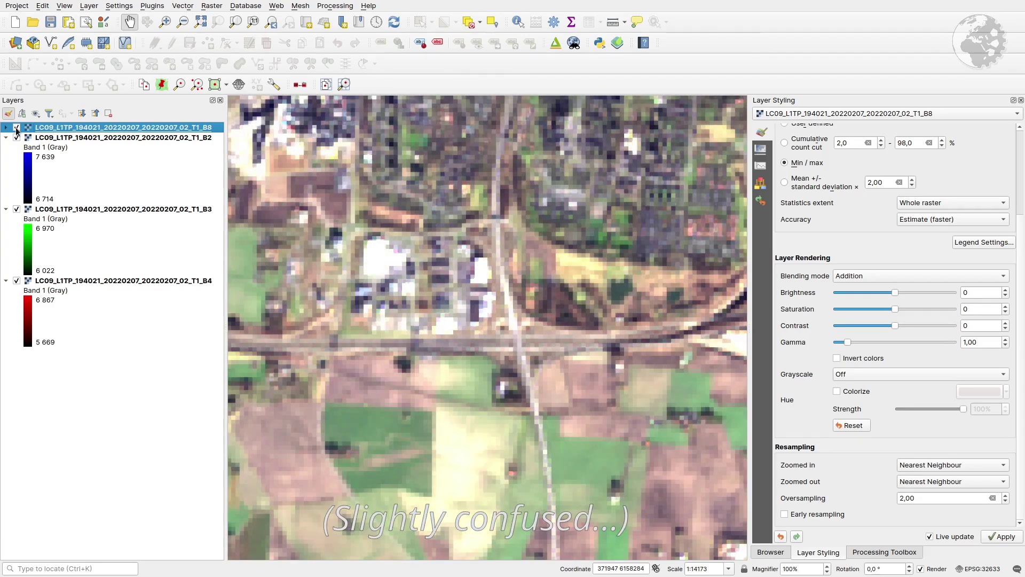
{"action": "left_click", "coordinate": [17, 128]}
{"action": "left_click", "coordinate": [16, 128]}
{"action": "left_click", "coordinate": [16, 128]}
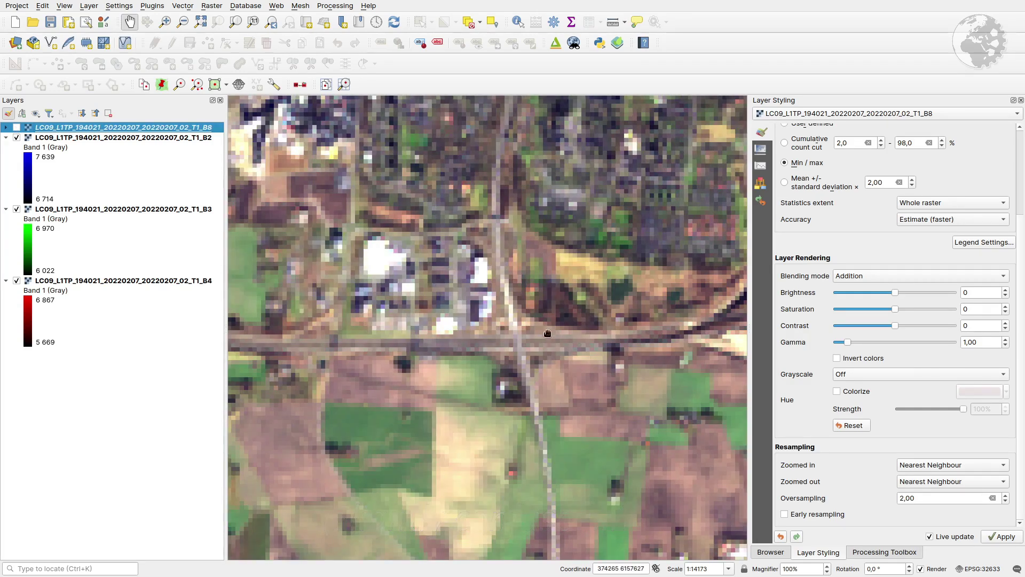
{"action": "left_click", "coordinate": [16, 129]}
{"action": "left_click", "coordinate": [16, 128]}
{"action": "left_click", "coordinate": [80, 138]}
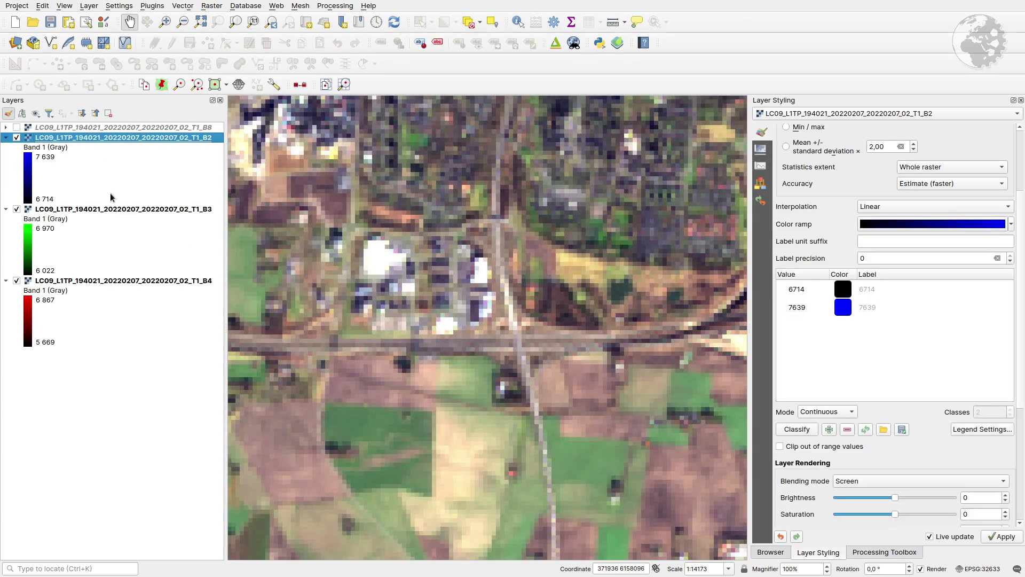
Step: Stretch B4, B3 and B2 each to their full min/max range
{"action": "left_click", "coordinate": [131, 281]}
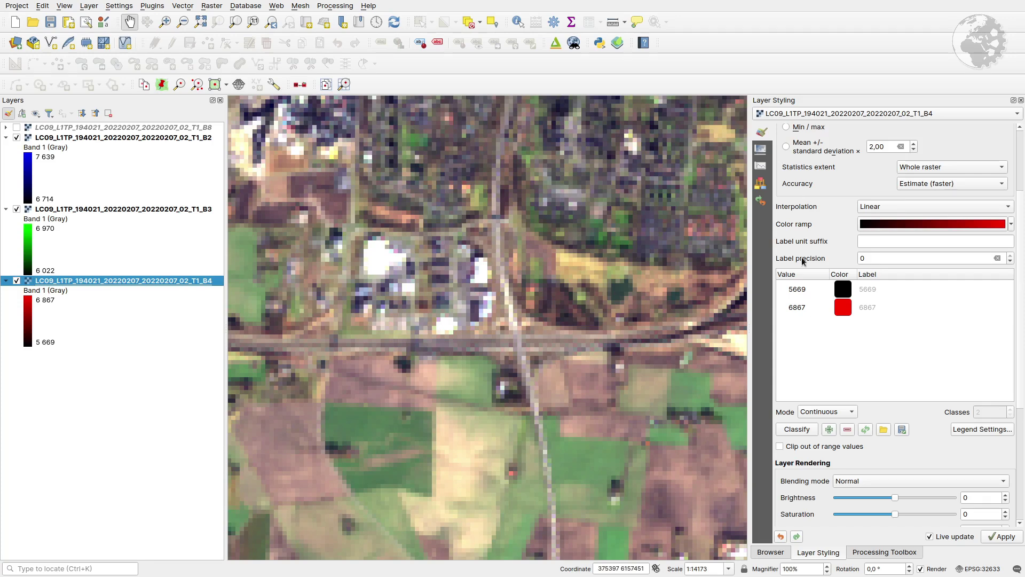
{"action": "scroll", "coordinate": [1019, 181], "scroll_direction": "up", "scroll_amount": 4}
{"action": "left_click", "coordinate": [786, 237]}
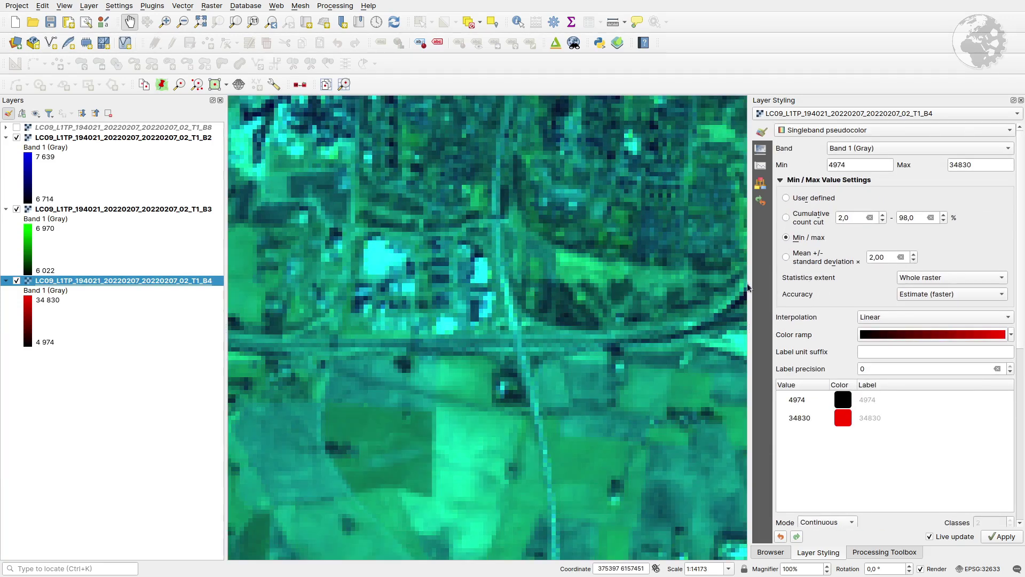
{"action": "left_click", "coordinate": [105, 209]}
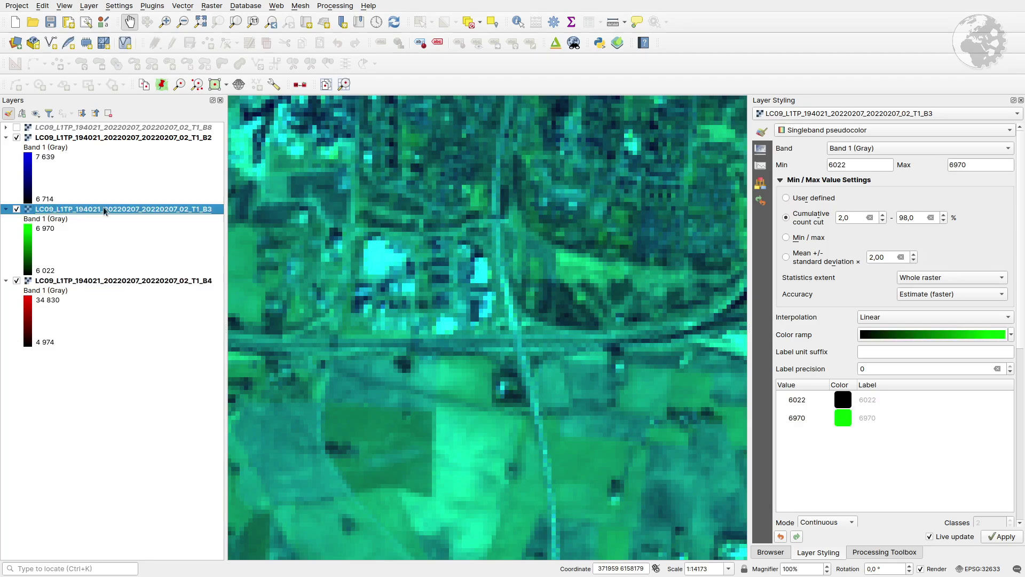
{"action": "left_click", "coordinate": [795, 237]}
{"action": "left_click", "coordinate": [68, 137]}
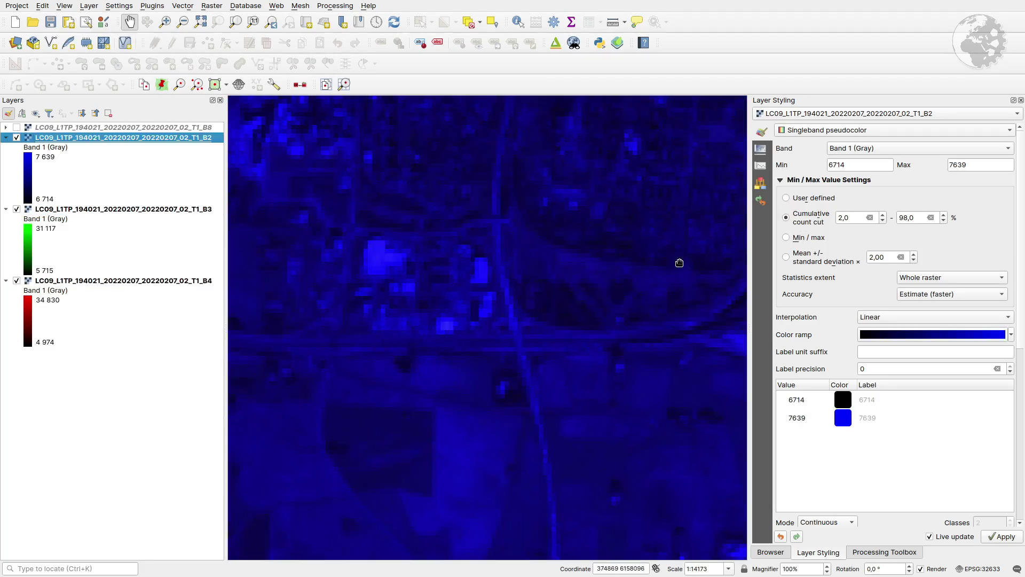
{"action": "left_click", "coordinate": [786, 237]}
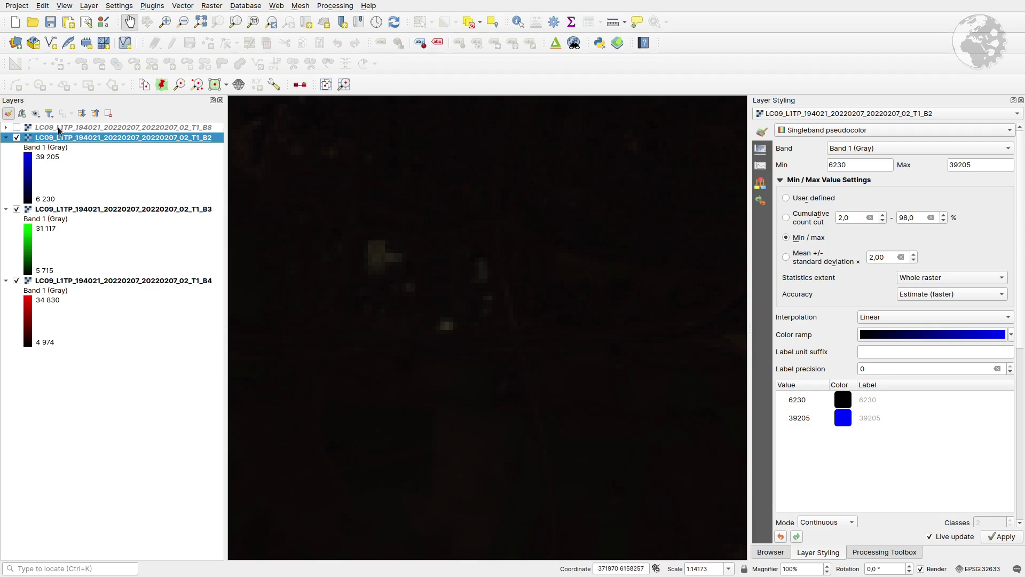
Step: Show B8 and give B4 a 0–100% cumulative count cut
{"action": "left_click", "coordinate": [15, 128]}
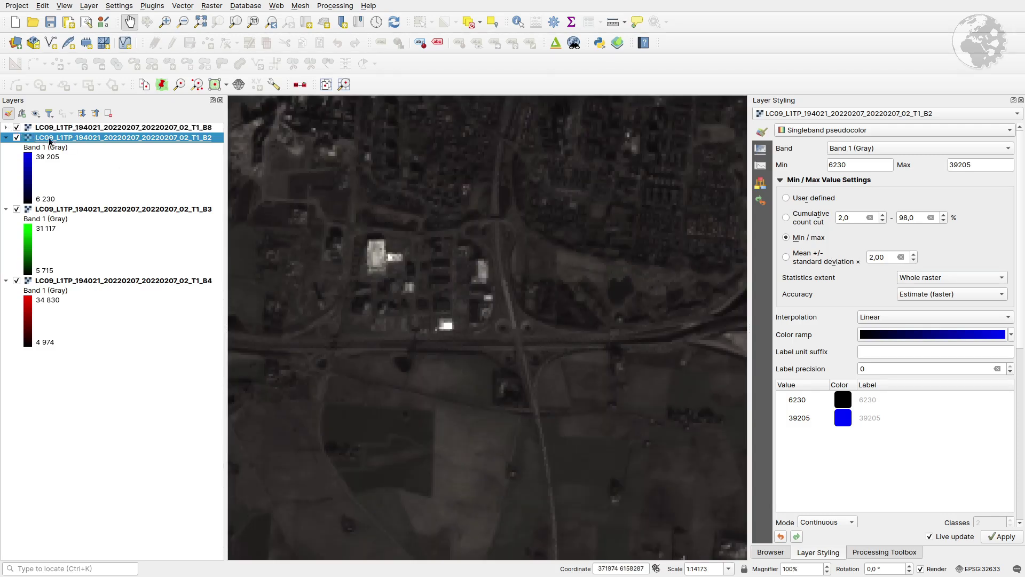
{"action": "left_click", "coordinate": [72, 283]}
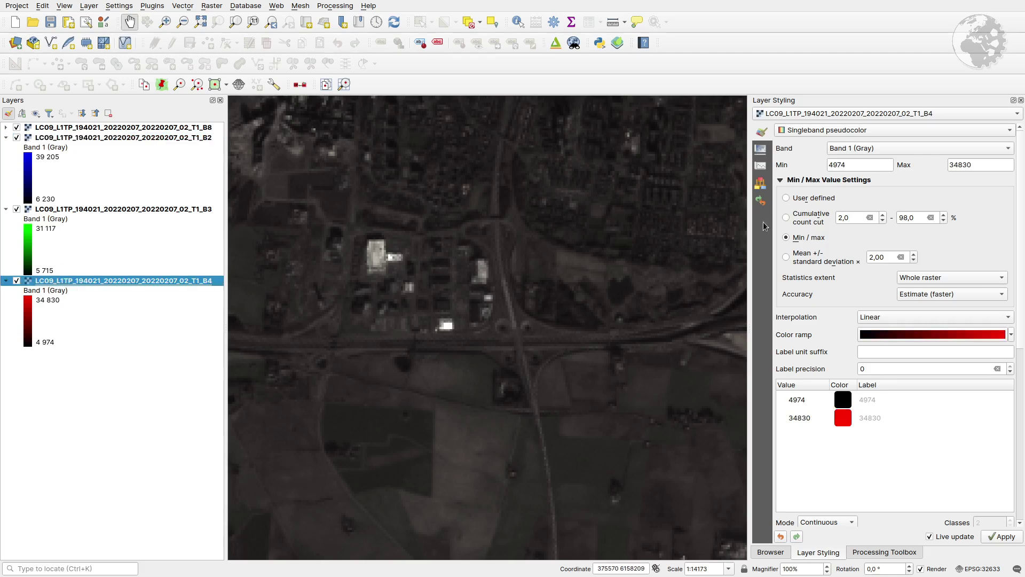
{"action": "left_click", "coordinate": [785, 218]}
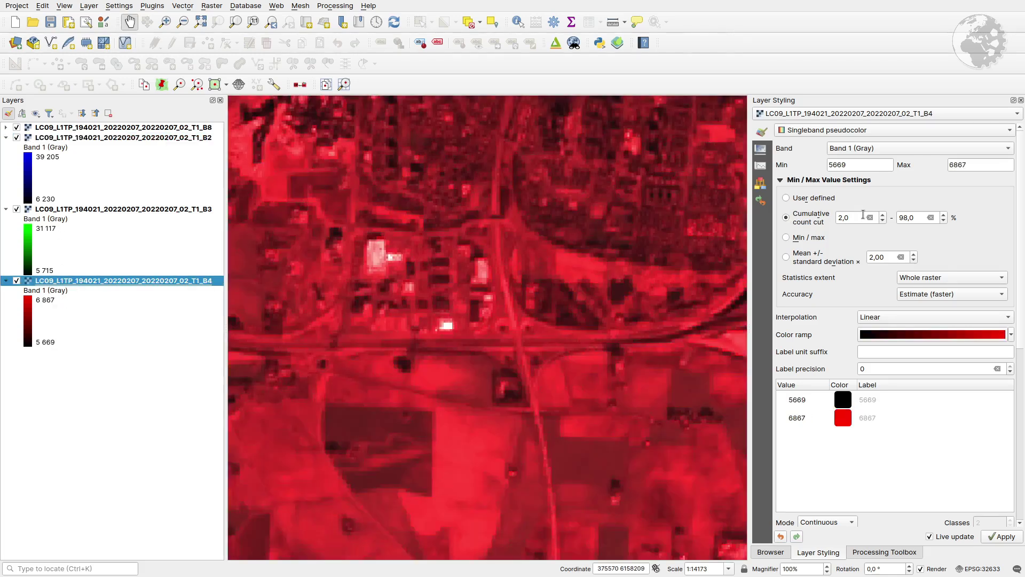
{"action": "left_click", "coordinate": [869, 218]}
{"action": "left_click", "coordinate": [931, 217]}
Step: Give B3 and B2 0–100% cumulative count cuts (B2 6659–10028) and hide B8
{"action": "left_click", "coordinate": [85, 210]}
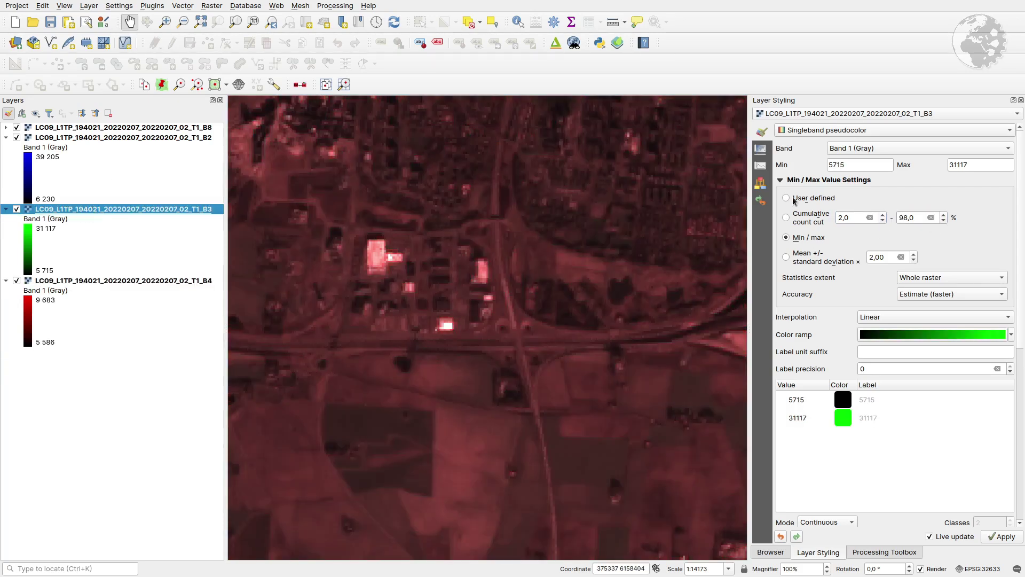
{"action": "left_click", "coordinate": [870, 218]}
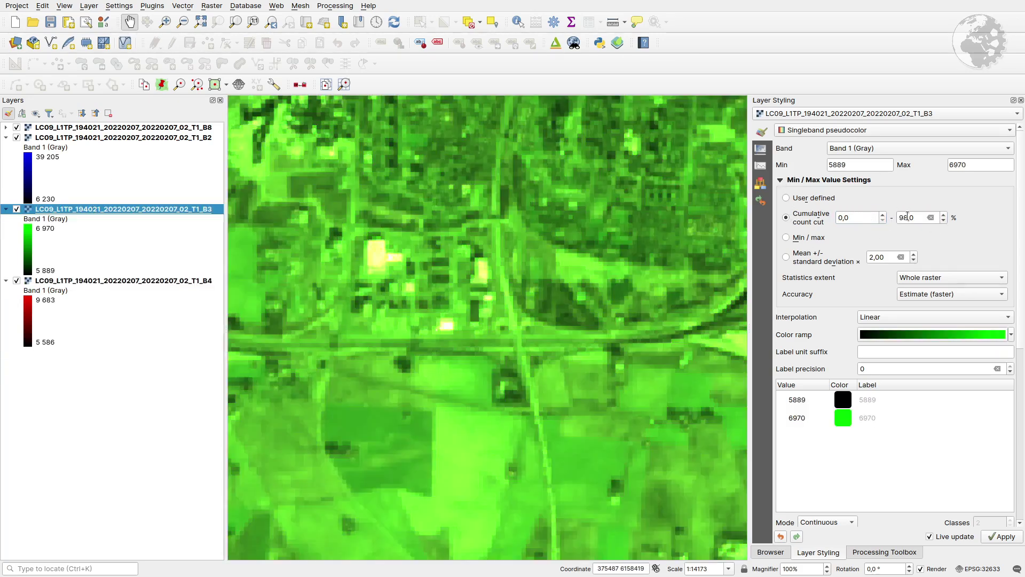
{"action": "left_click", "coordinate": [930, 217]}
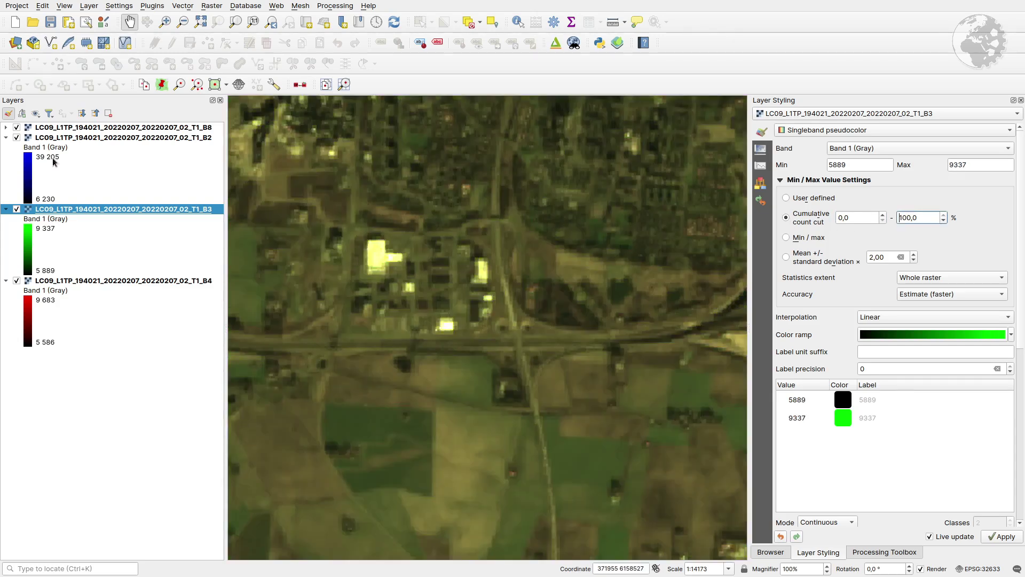
{"action": "left_click", "coordinate": [56, 140]}
{"action": "left_click", "coordinate": [800, 220]}
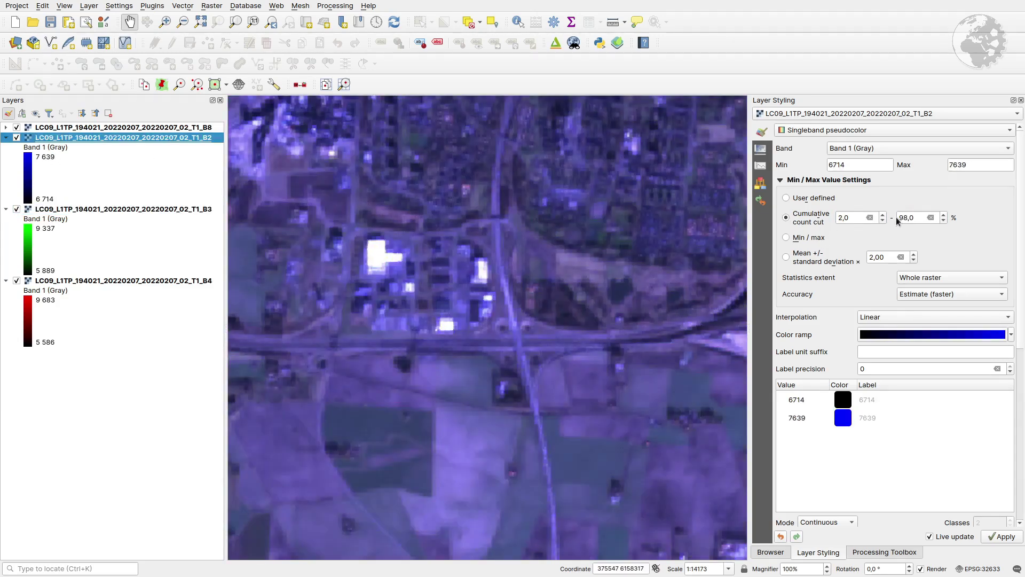
{"action": "left_click", "coordinate": [870, 218]}
{"action": "left_click", "coordinate": [931, 218]}
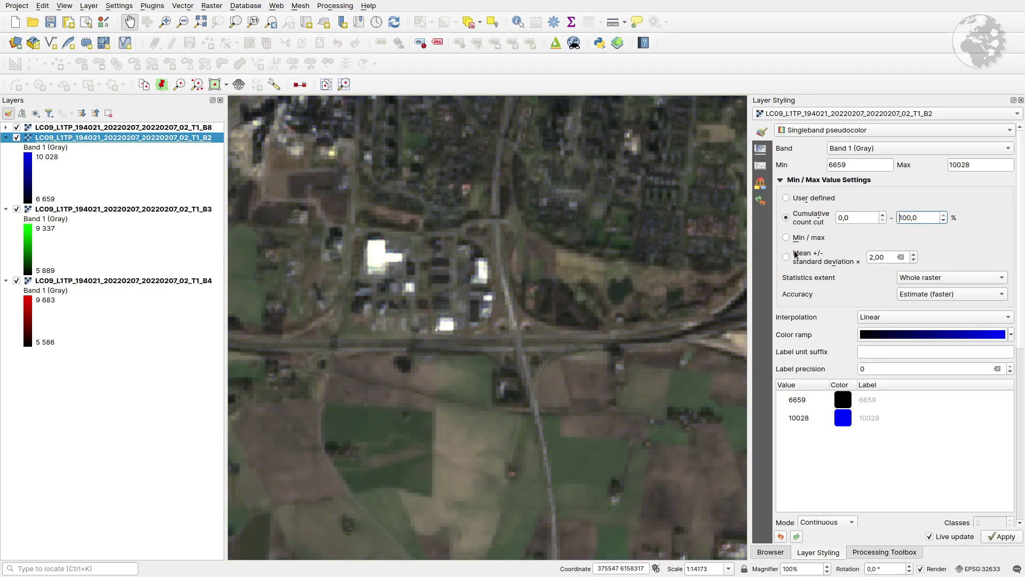
{"action": "left_click", "coordinate": [16, 128]}
Step: Turn B8 back on, toggling it off and on to compare the map
{"action": "left_click_drag", "start_coordinate": [737, 357], "coordinate": [699, 302]}
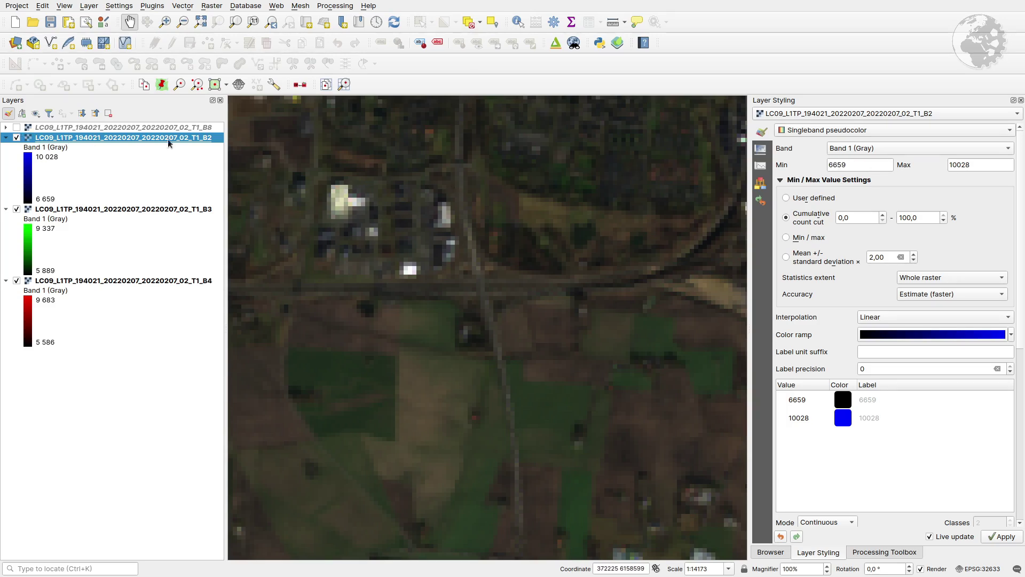
{"action": "left_click_drag", "start_coordinate": [486, 303], "coordinate": [501, 332]}
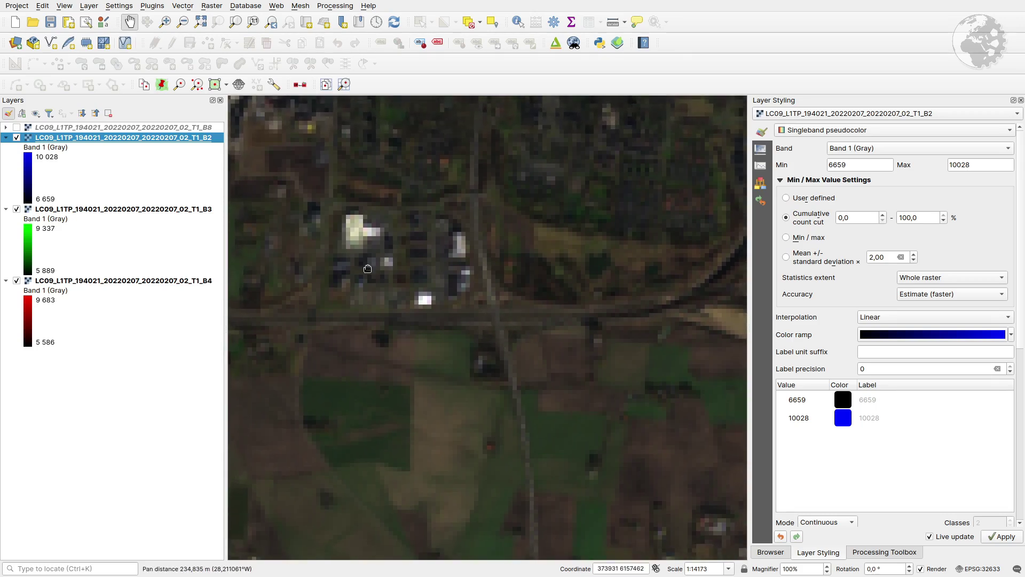
{"action": "left_click", "coordinate": [17, 128]}
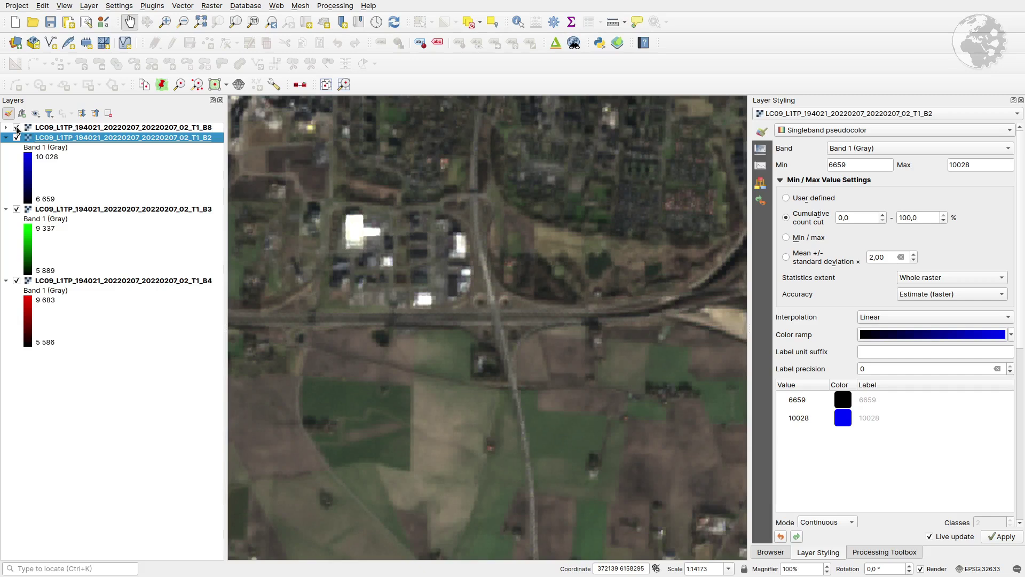
{"action": "left_click", "coordinate": [17, 128]}
{"action": "left_click", "coordinate": [17, 128]}
{"action": "left_click", "coordinate": [17, 128]}
{"action": "left_click", "coordinate": [17, 128]}
Step: Pan the view around to settle on a slightly different area south of town
{"action": "left_click_drag", "start_coordinate": [503, 374], "coordinate": [426, 352]}
{"action": "left_click_drag", "start_coordinate": [565, 329], "coordinate": [423, 361]}
{"action": "mouse_move", "coordinate": [599, 342]}
{"action": "left_mouse_down"}
{"action": "mouse_move", "coordinate": [565, 372]}
{"action": "mouse_move", "coordinate": [596, 363]}
{"action": "left_mouse_up"}
{"action": "left_click_drag", "start_coordinate": [493, 369], "coordinate": [589, 367]}
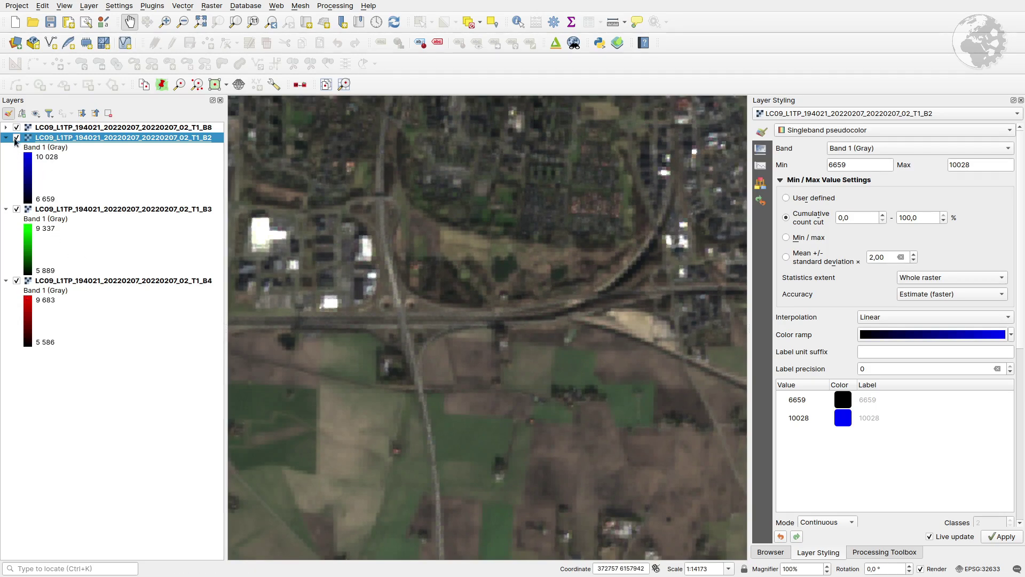
Step: Group the B2, B3 and B4 layers under a new group named 'Separate', then select B8
{"action": "key", "text": "ctrl+a"}
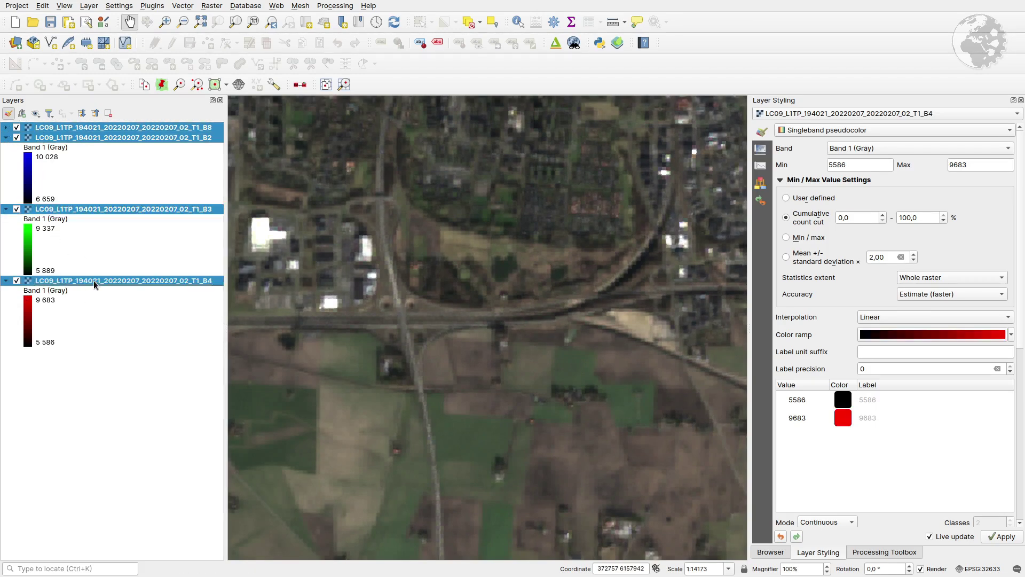
{"action": "right_click", "coordinate": [94, 280]}
{"action": "left_click", "coordinate": [68, 140]}
{"action": "left_click", "coordinate": [71, 139]}
{"action": "left_click", "coordinate": [85, 279], "text": "shift"}
{"action": "right_click", "coordinate": [85, 278]}
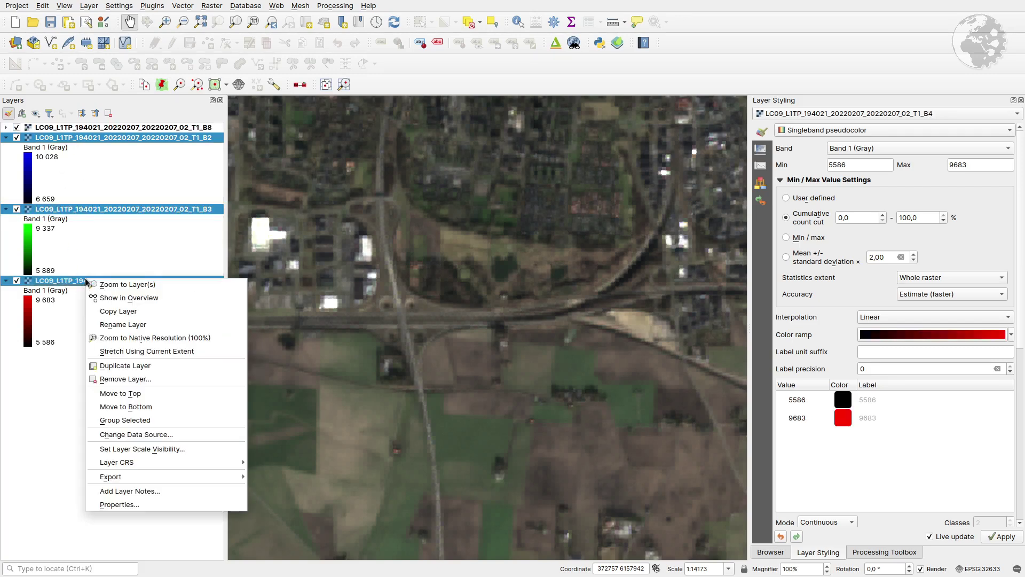
{"action": "left_click", "coordinate": [142, 420]}
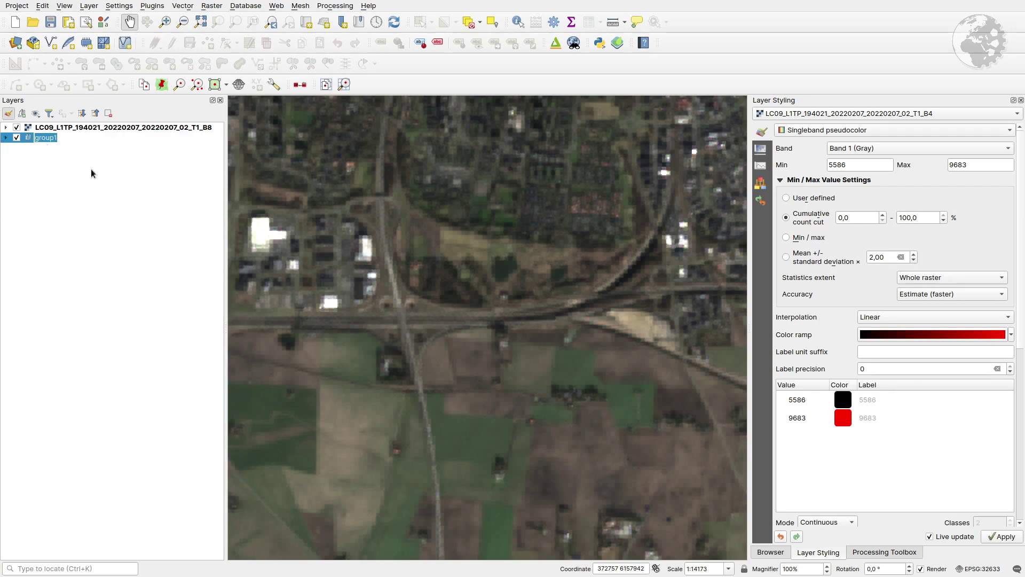
{"action": "type", "text": "Separate"}
{"action": "key", "text": "Return"}
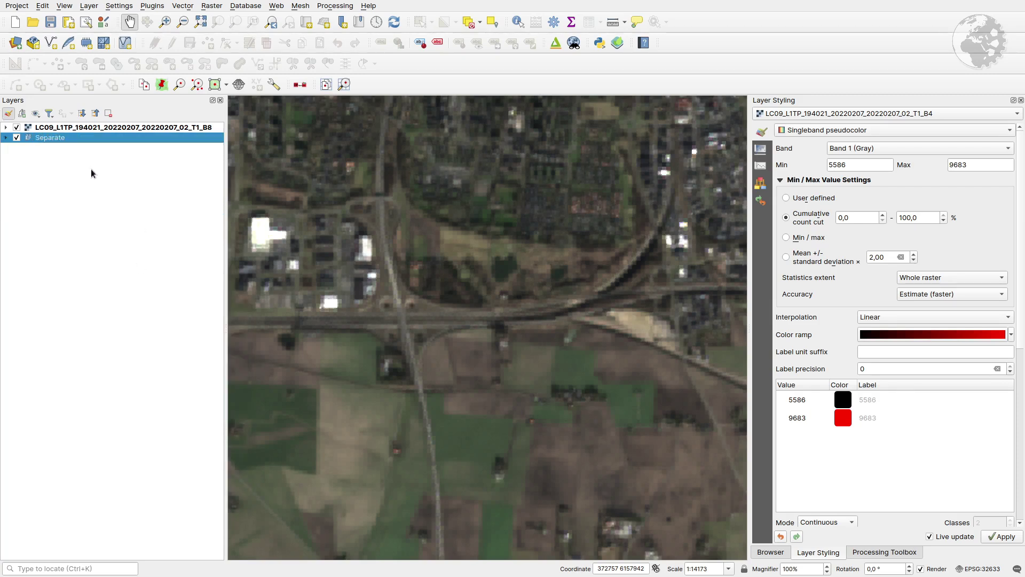
{"action": "left_click", "coordinate": [112, 128]}
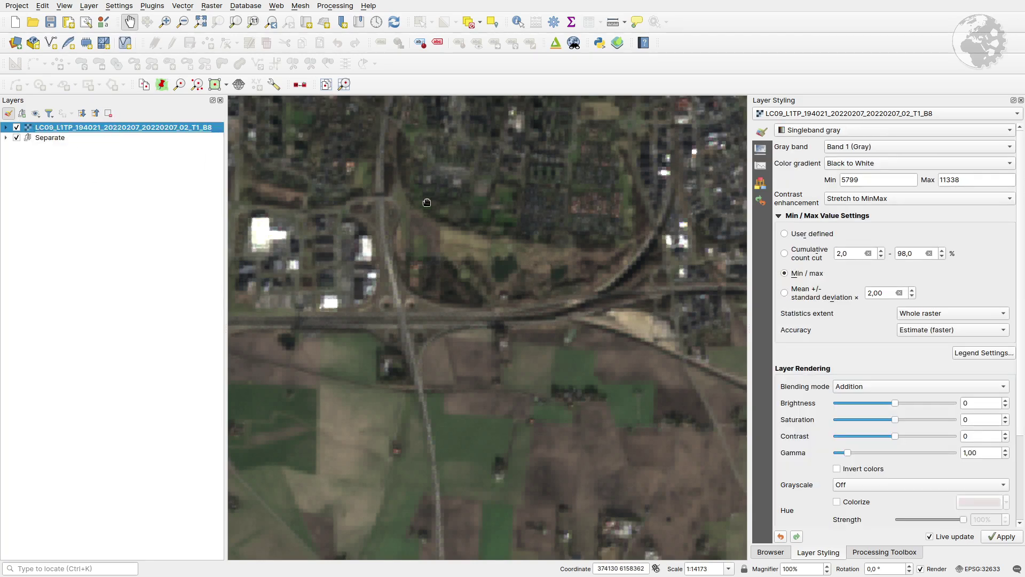
{"action": "left_click_drag", "start_coordinate": [448, 359], "coordinate": [501, 387]}
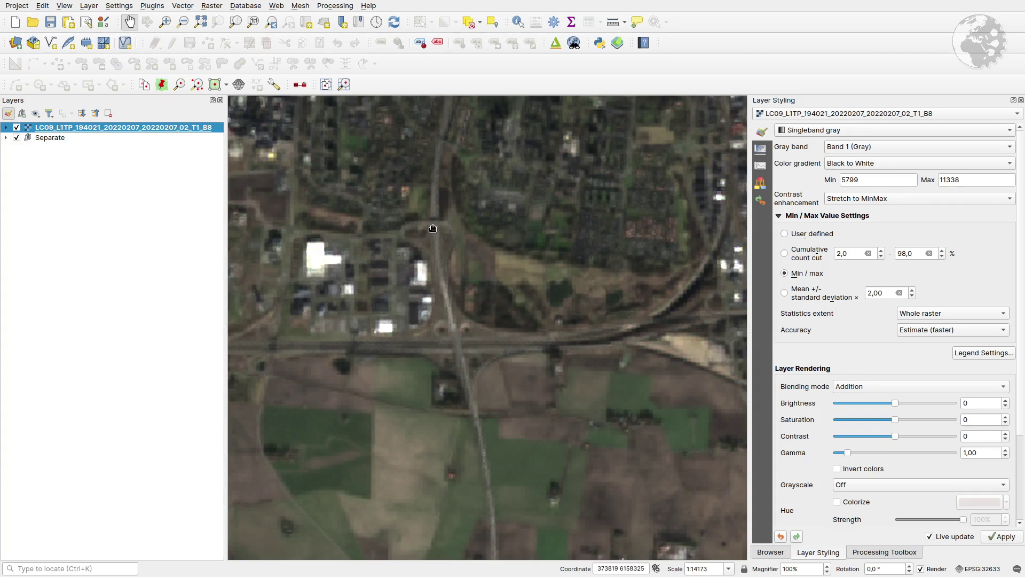
Step: Start a Build Virtual Raster run and begin adding input files from disk
{"action": "left_click", "coordinate": [211, 6]}
{"action": "mouse_move", "coordinate": [257, 85]}
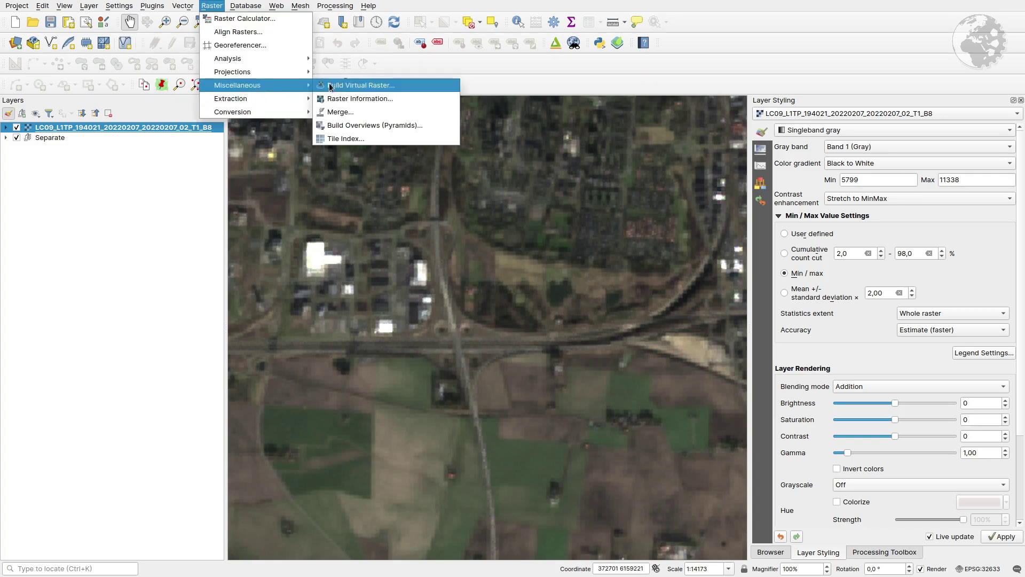
{"action": "left_click", "coordinate": [354, 86]}
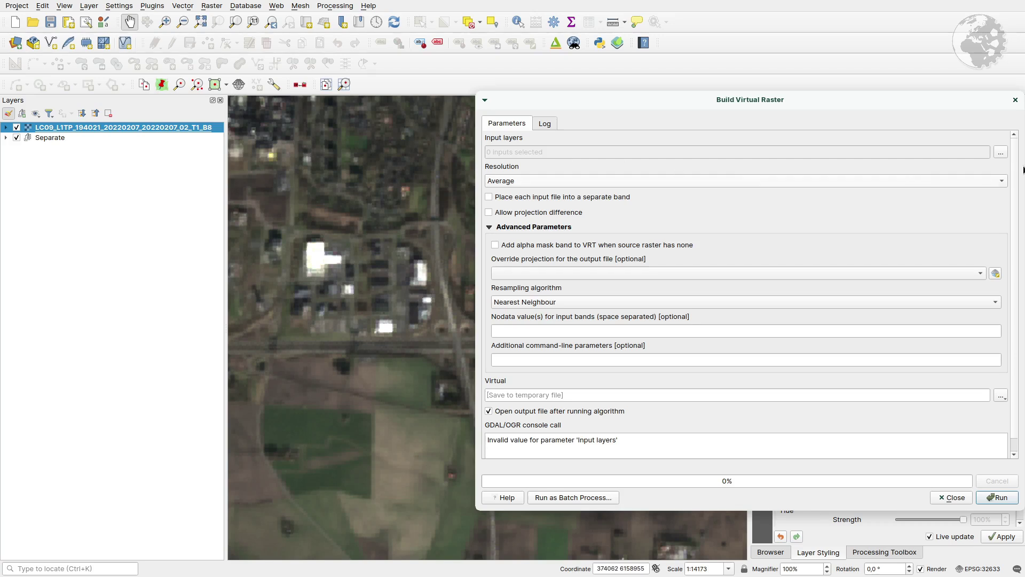
{"action": "left_click", "coordinate": [1000, 154]}
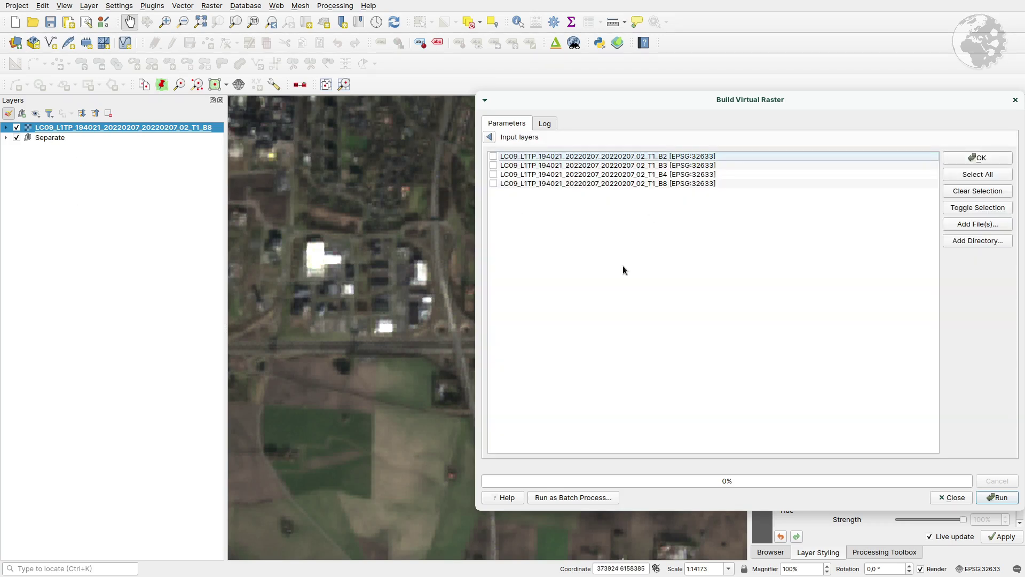
{"action": "left_click", "coordinate": [974, 224]}
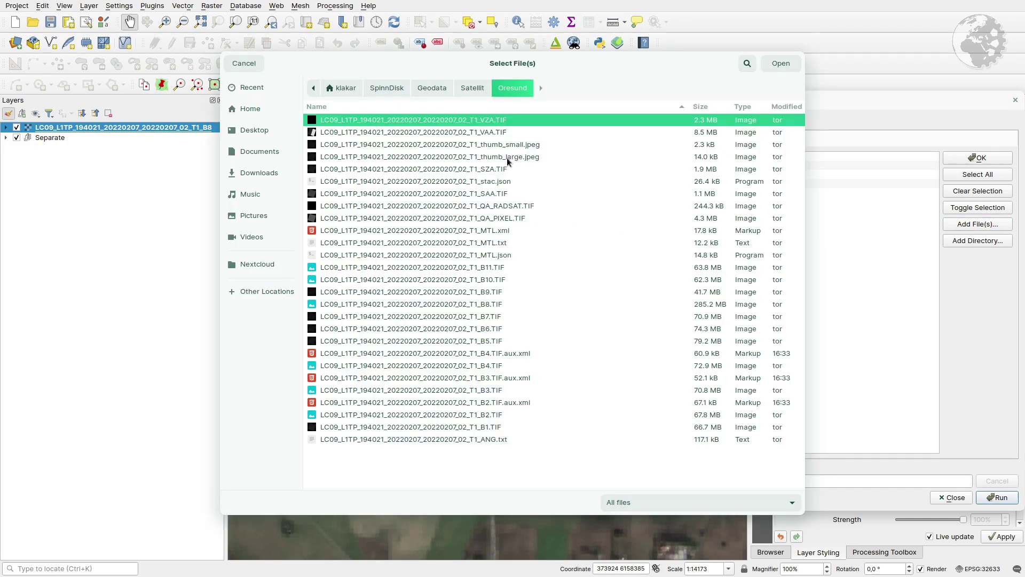
Step: Select the B4, B3 and B2 TIF files in the Oresund folder, trying both name orders
{"action": "left_click", "coordinate": [478, 364]}
{"action": "left_click", "coordinate": [484, 390]}
{"action": "left_click", "coordinate": [490, 414]}
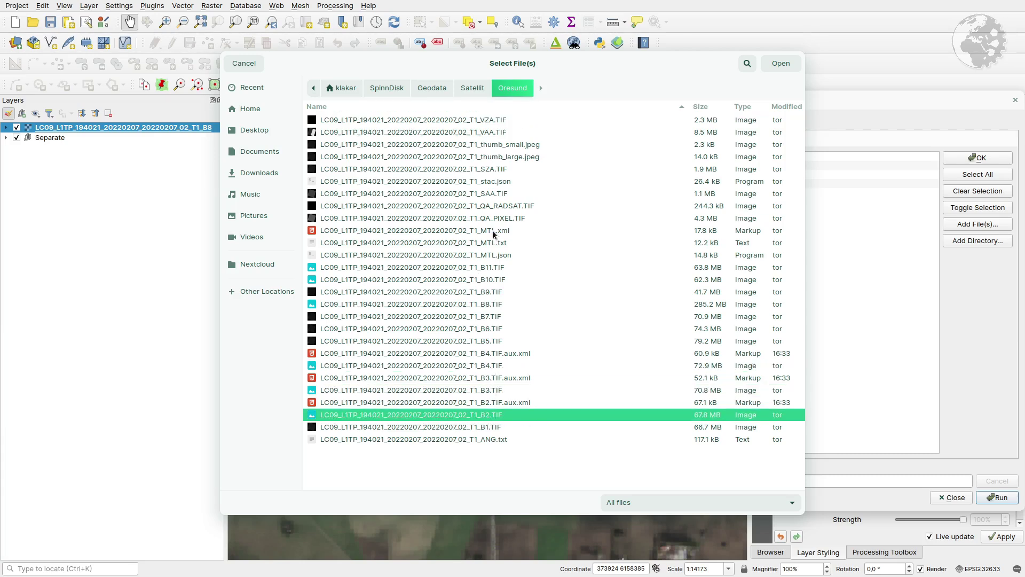
{"action": "left_click", "coordinate": [421, 107]}
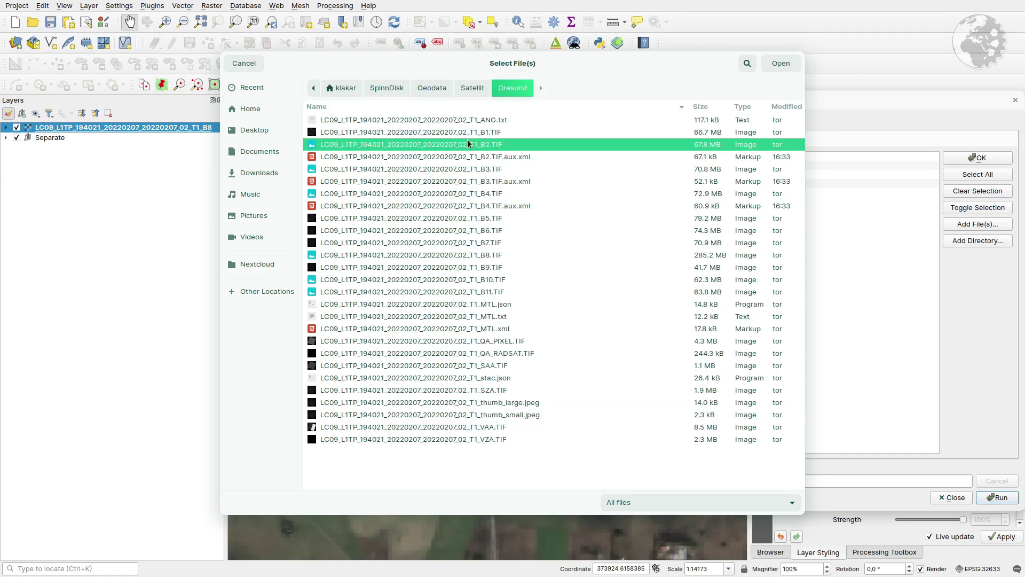
{"action": "left_click", "coordinate": [490, 169]}
{"action": "left_click", "coordinate": [486, 193]}
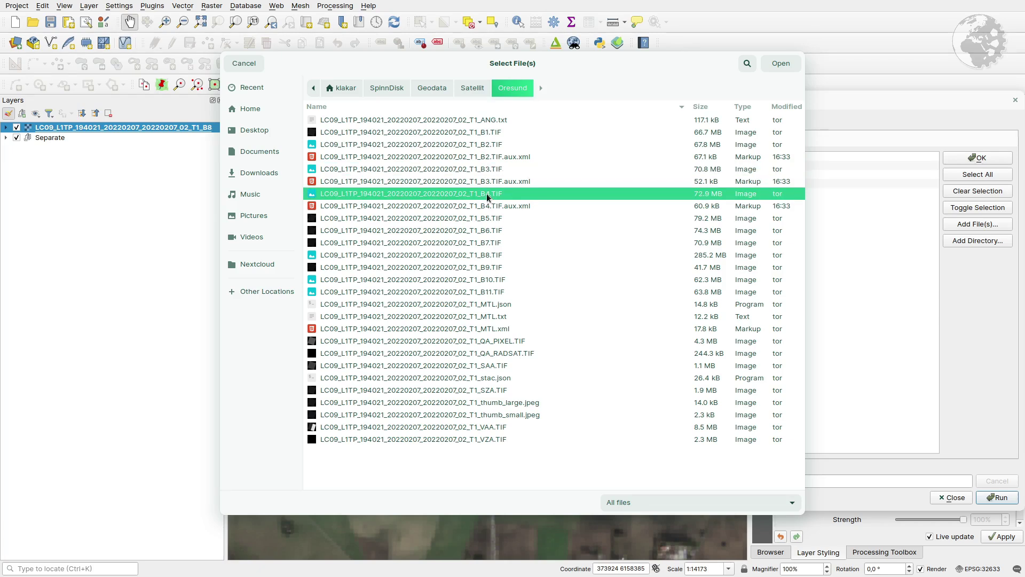
{"action": "left_click", "coordinate": [486, 146]}
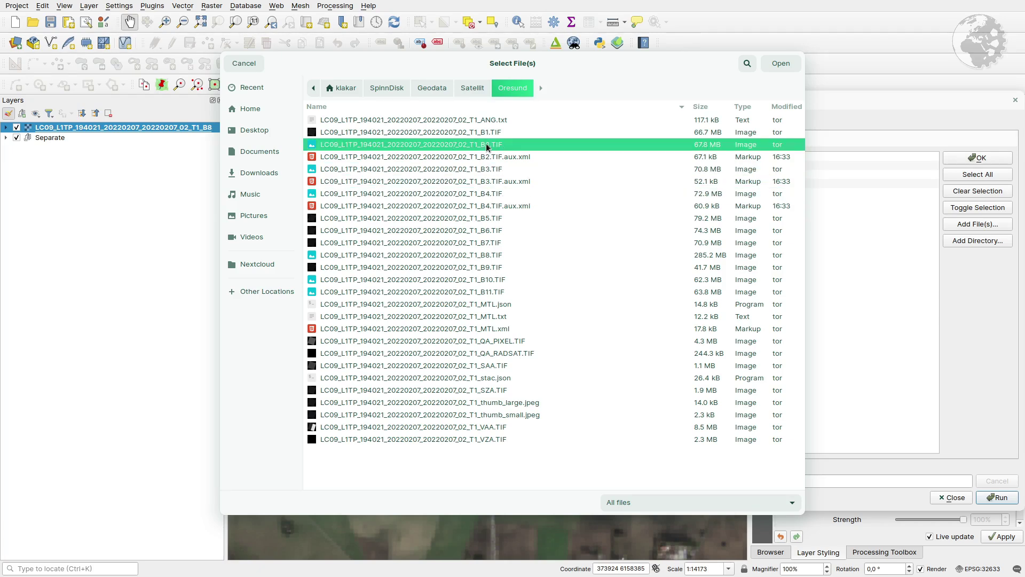
{"action": "left_click", "coordinate": [488, 170]}
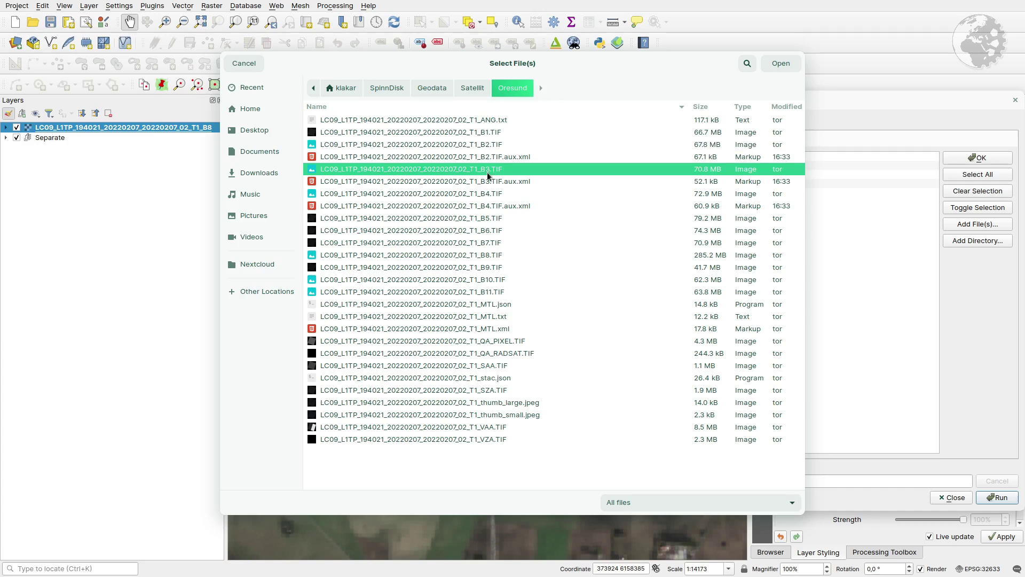
{"action": "left_click", "coordinate": [487, 195]}
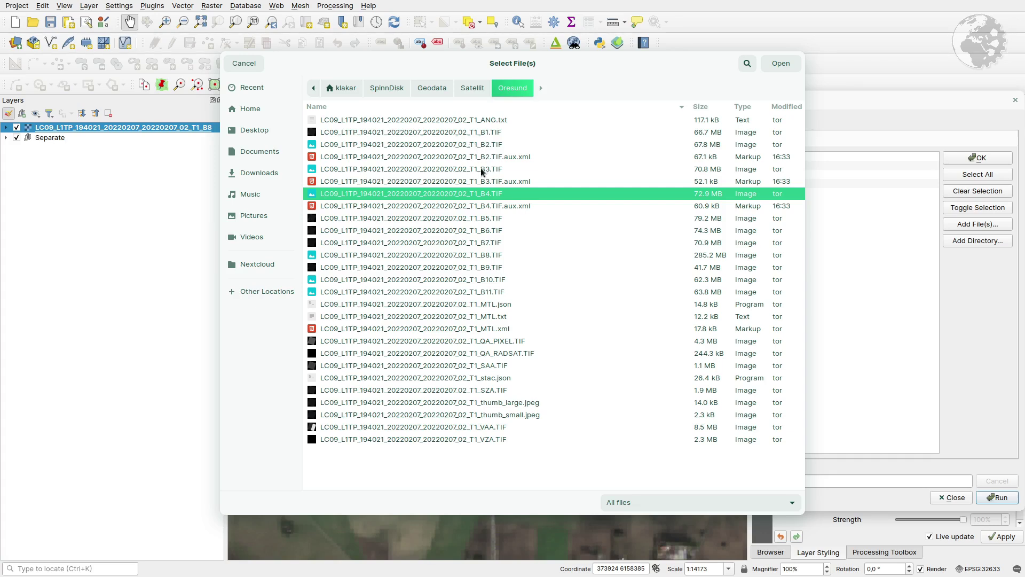
Step: Re-sort the files by name and load the selected B4, B3 and B2 files as inputs
{"action": "left_click", "coordinate": [466, 110]}
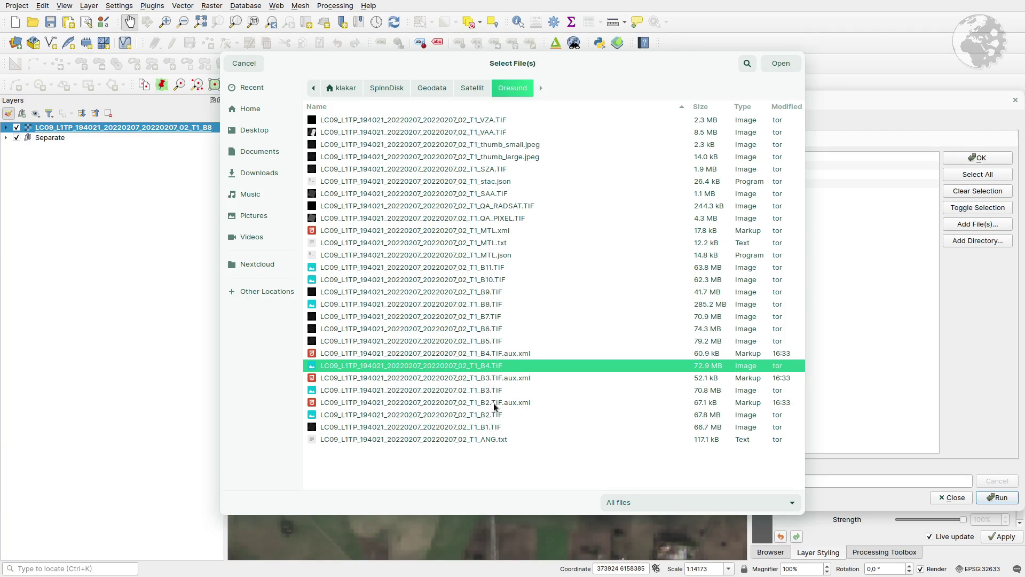
{"action": "left_click", "coordinate": [486, 388], "text": "ctrl"}
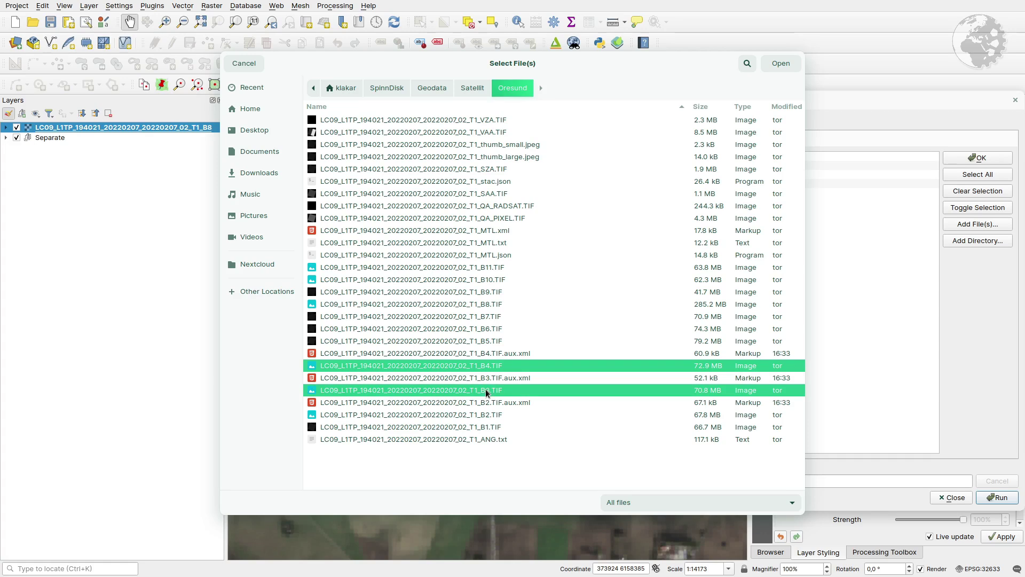
{"action": "left_click", "coordinate": [504, 414], "text": "ctrl"}
{"action": "left_click", "coordinate": [779, 64]}
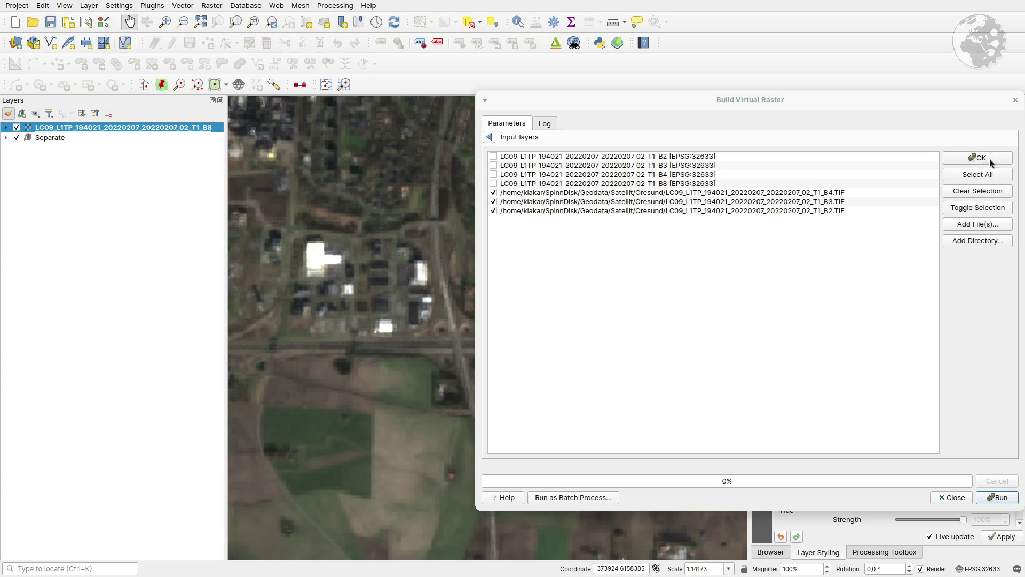
Step: Accept the three band inputs, place each file in a separate band, and build the virtual raster
{"action": "left_click", "coordinate": [968, 158]}
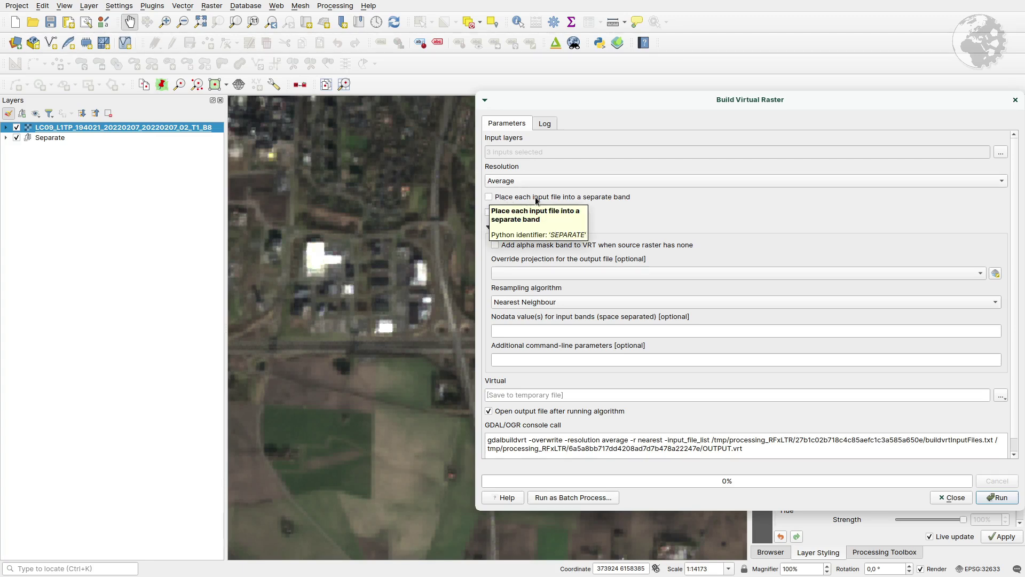
{"action": "left_click", "coordinate": [489, 198]}
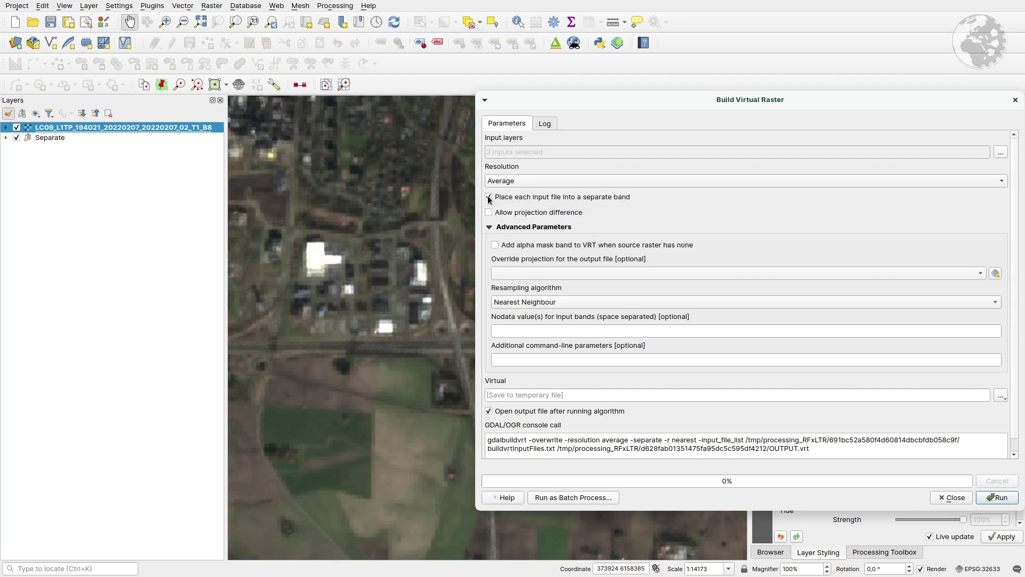
{"action": "left_click", "coordinate": [998, 498]}
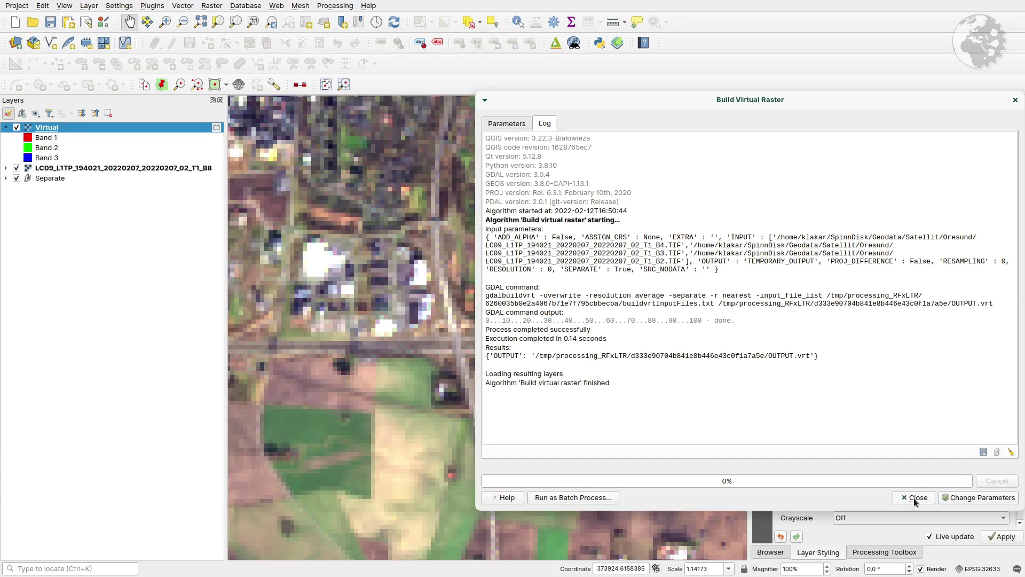
Step: Close the Build Virtual Raster tool and look over the new Virtual composite on the map
{"action": "left_click", "coordinate": [914, 497]}
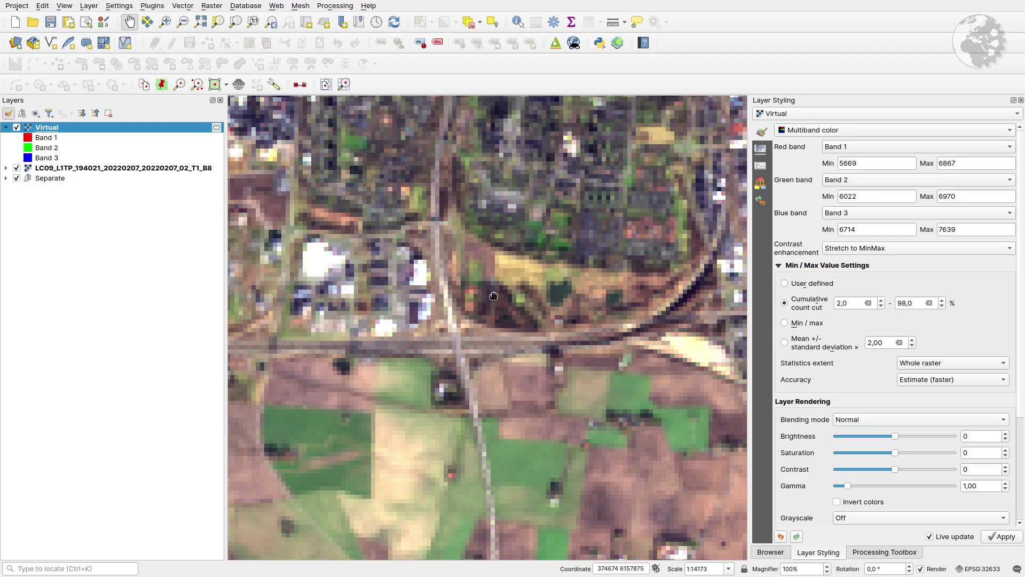
{"action": "scroll", "coordinate": [522, 350], "scroll_direction": "up", "scroll_amount": 1}
{"action": "scroll", "coordinate": [523, 351], "scroll_direction": "down", "scroll_amount": 3}
{"action": "left_click_drag", "start_coordinate": [523, 351], "coordinate": [510, 277]}
{"action": "scroll", "coordinate": [556, 320], "scroll_direction": "up", "scroll_amount": 1}
{"action": "scroll", "coordinate": [556, 320], "scroll_direction": "down", "scroll_amount": 2}
{"action": "left_click_drag", "start_coordinate": [533, 327], "coordinate": [529, 345]}
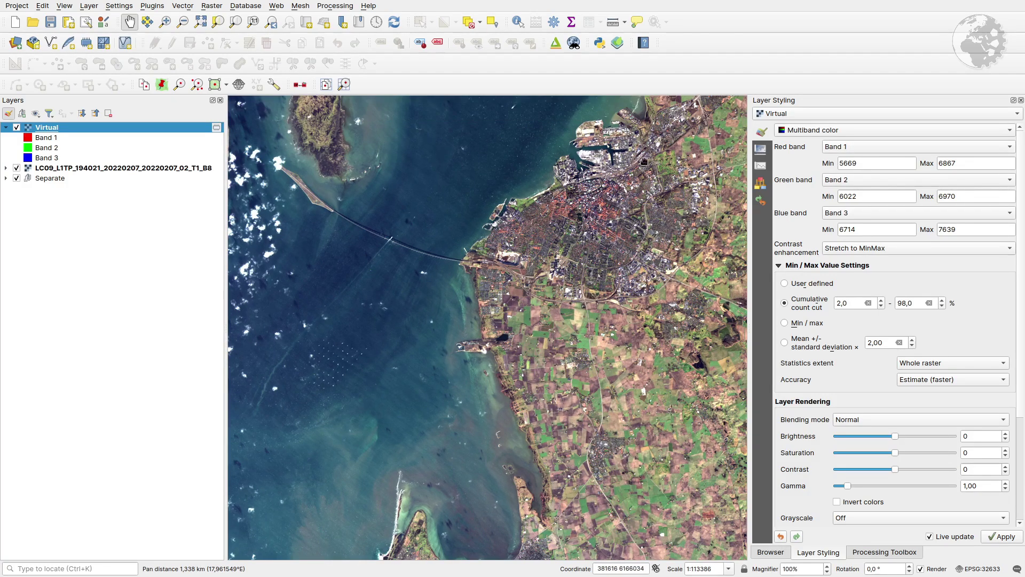
Step: Reassign the colour channels, ending with Band 1 in red and Band 3 in blue
{"action": "left_click", "coordinate": [872, 150]}
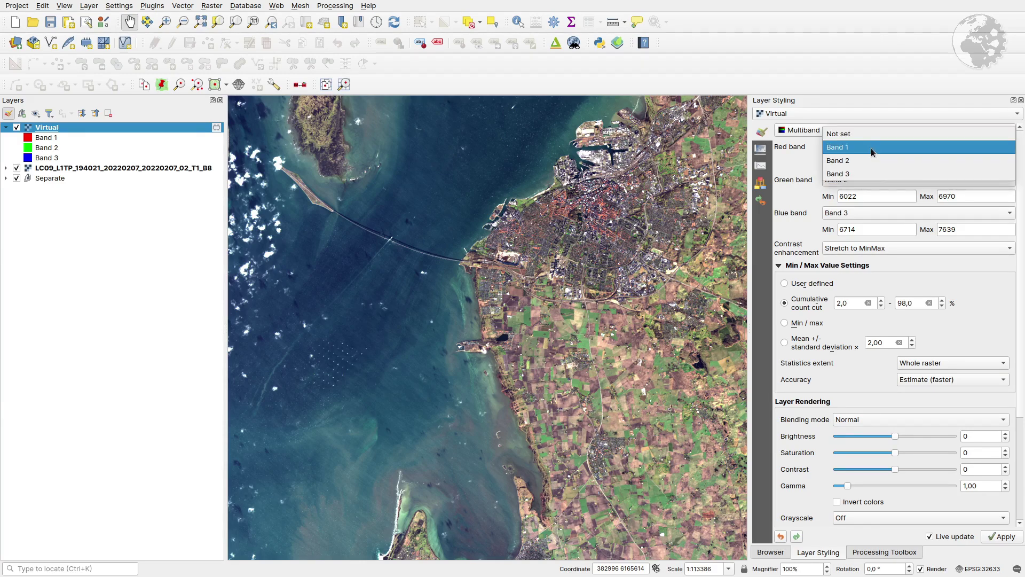
{"action": "left_click", "coordinate": [873, 175]}
{"action": "left_click", "coordinate": [871, 215]}
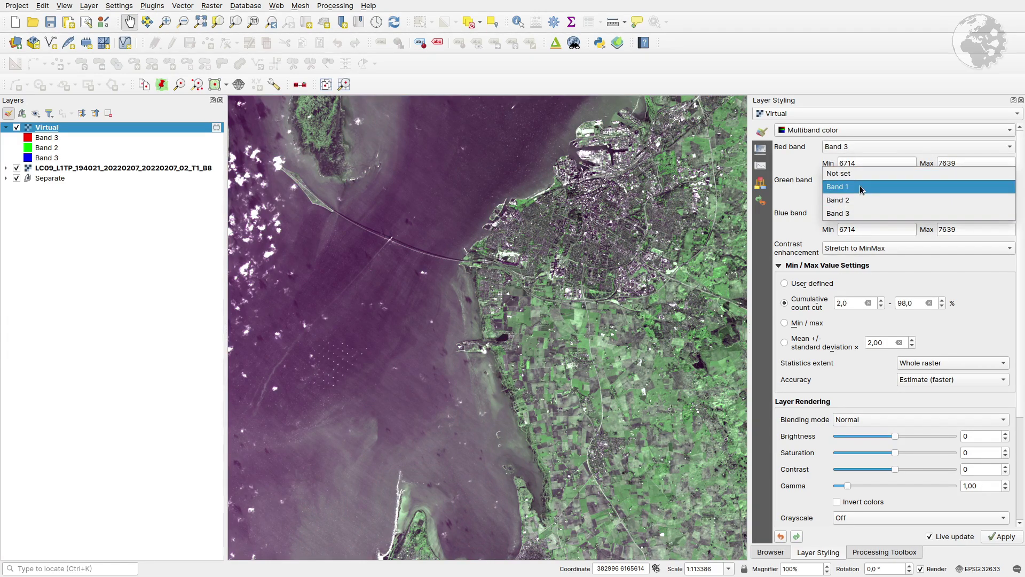
{"action": "left_click", "coordinate": [863, 190]}
{"action": "left_click_drag", "start_coordinate": [736, 282], "coordinate": [705, 286]}
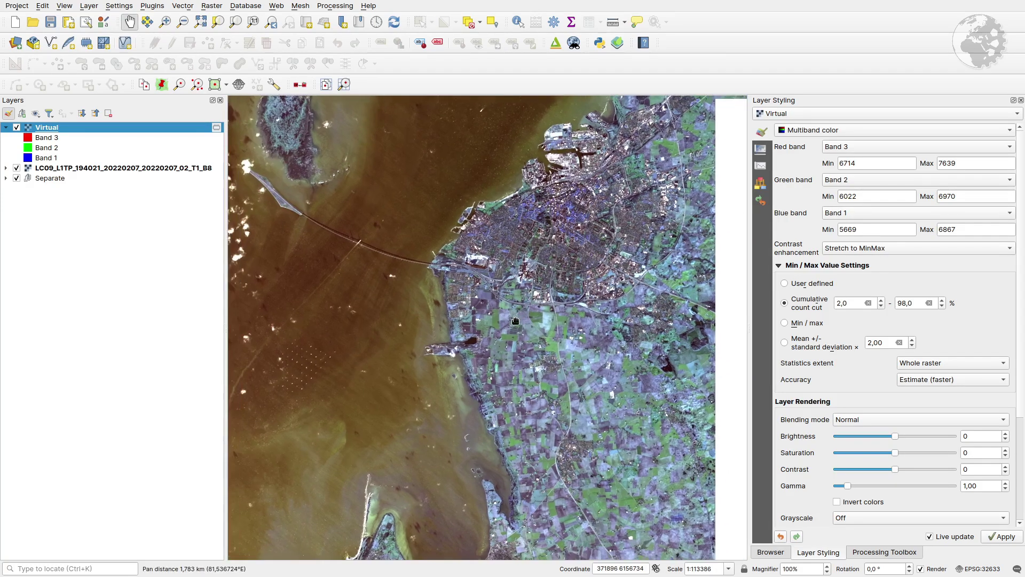
{"action": "left_click", "coordinate": [889, 214]}
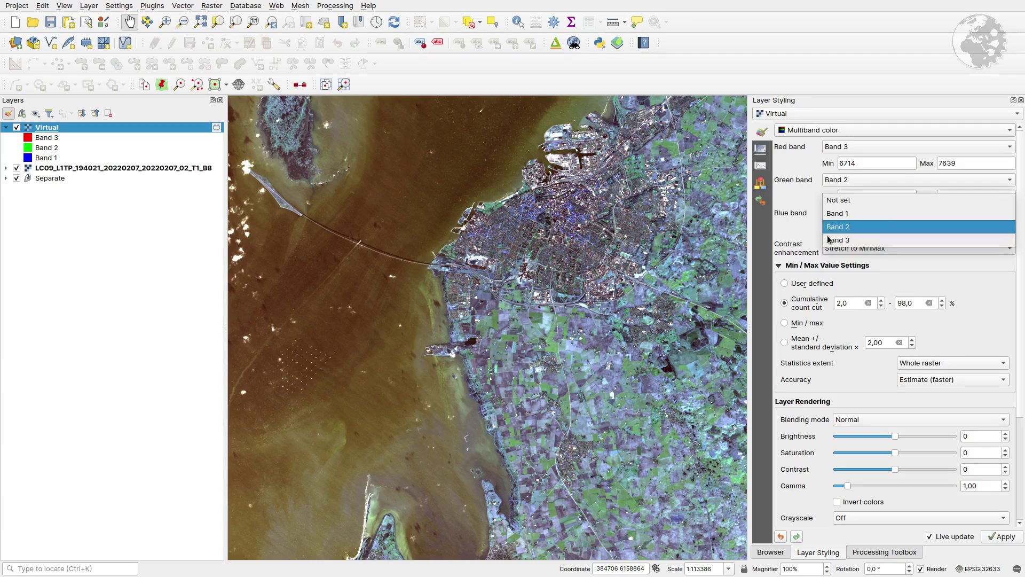
{"action": "left_click", "coordinate": [865, 239]}
{"action": "left_click", "coordinate": [865, 146]}
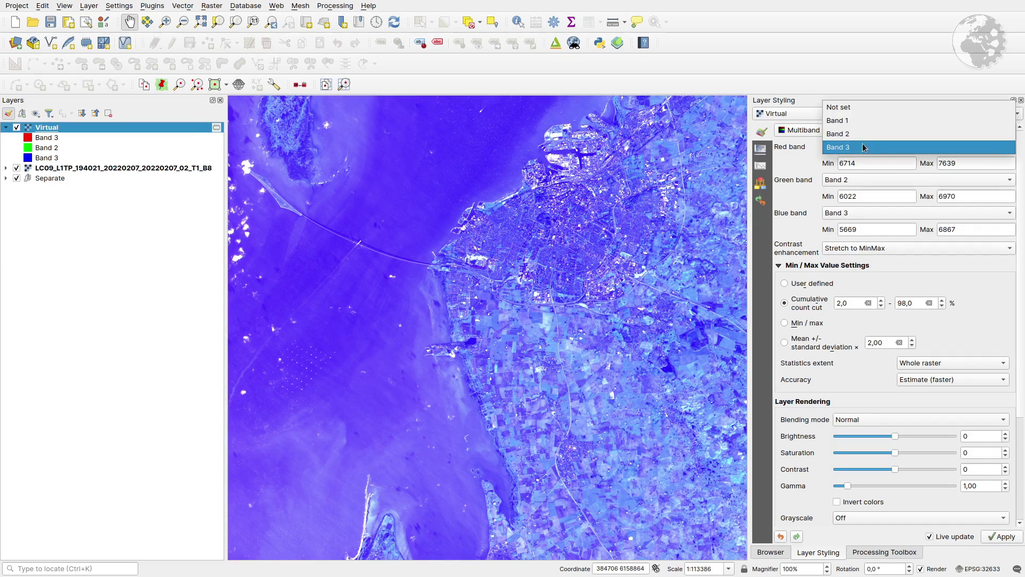
{"action": "left_click", "coordinate": [863, 121]}
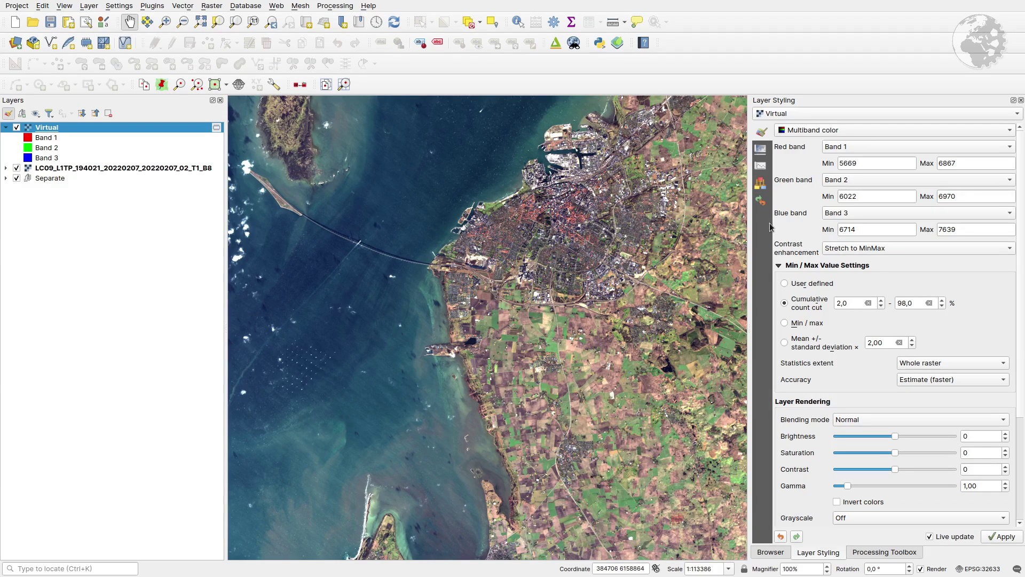
Step: Try Min/max and Mean ± 1,00 std dev stretches, then settle on a 0,0–99,0 cumulative count cut
{"action": "left_click_drag", "start_coordinate": [537, 290], "coordinate": [512, 260]}
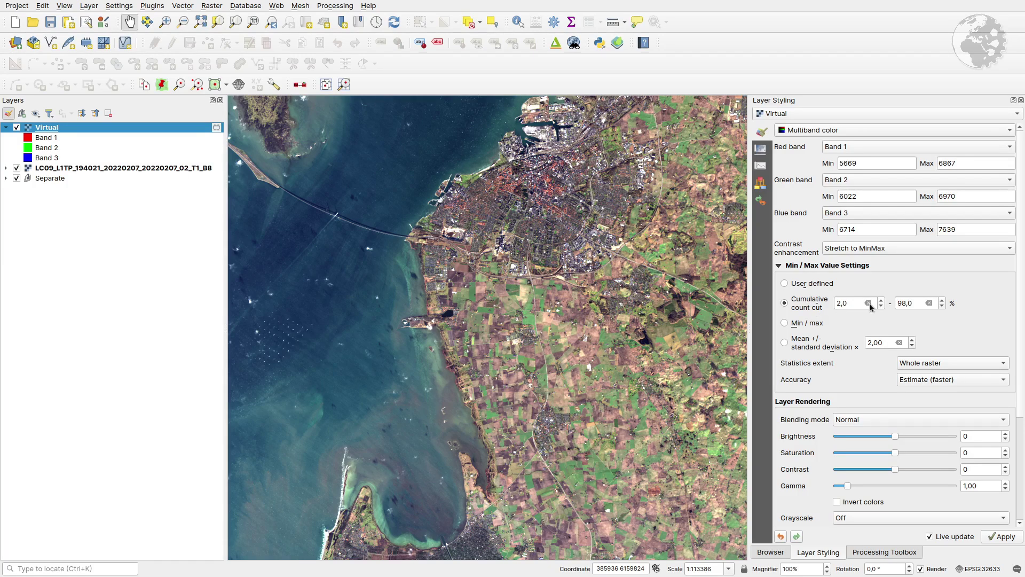
{"action": "left_click", "coordinate": [785, 323]}
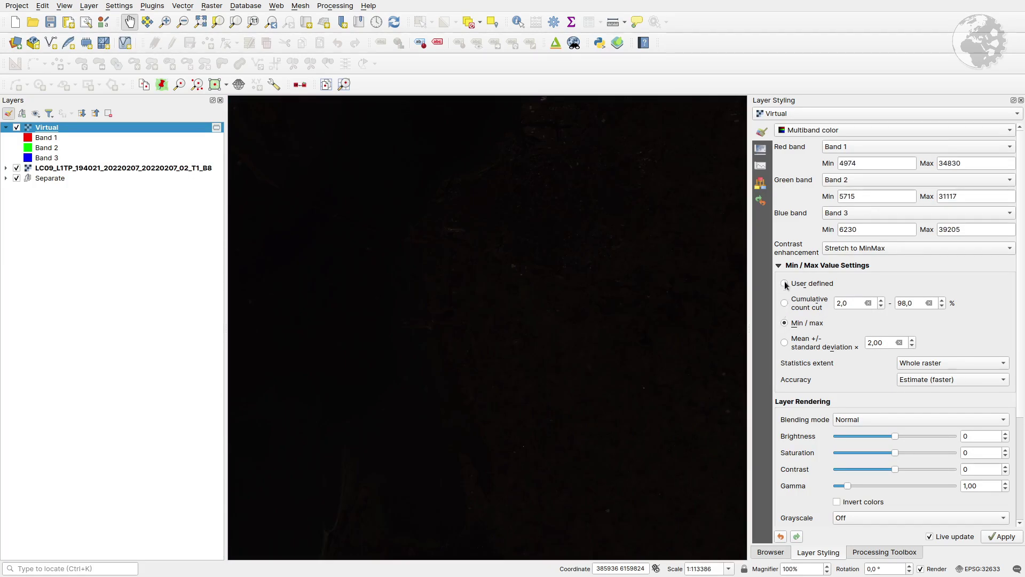
{"action": "left_click", "coordinate": [784, 342]}
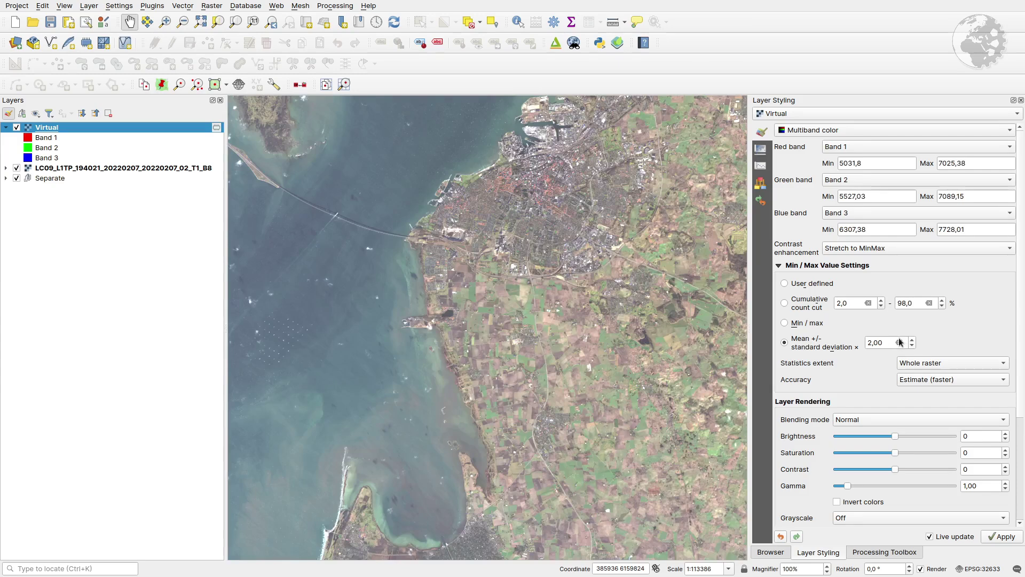
{"action": "left_click", "coordinate": [912, 345]}
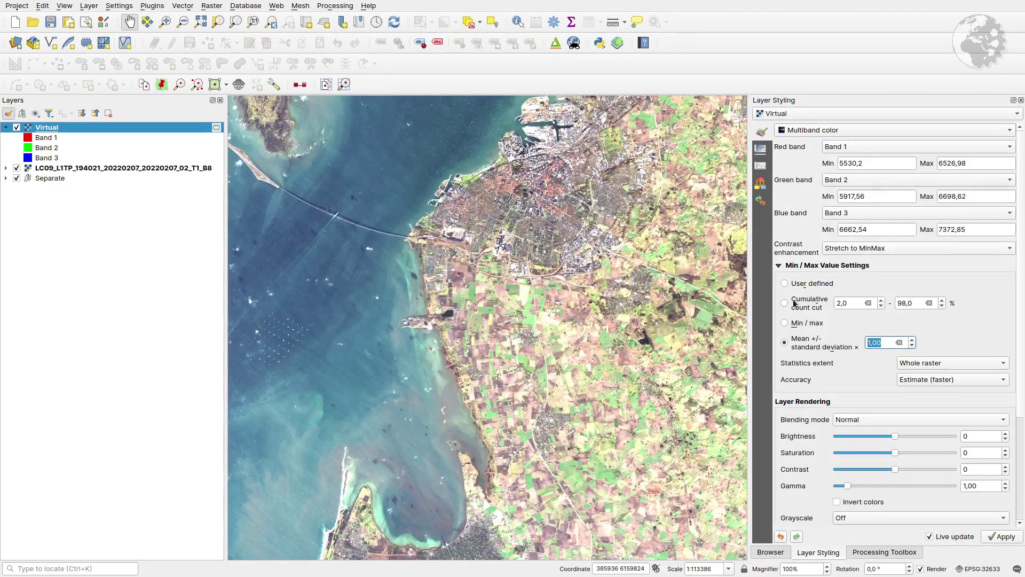
{"action": "left_click", "coordinate": [784, 303]}
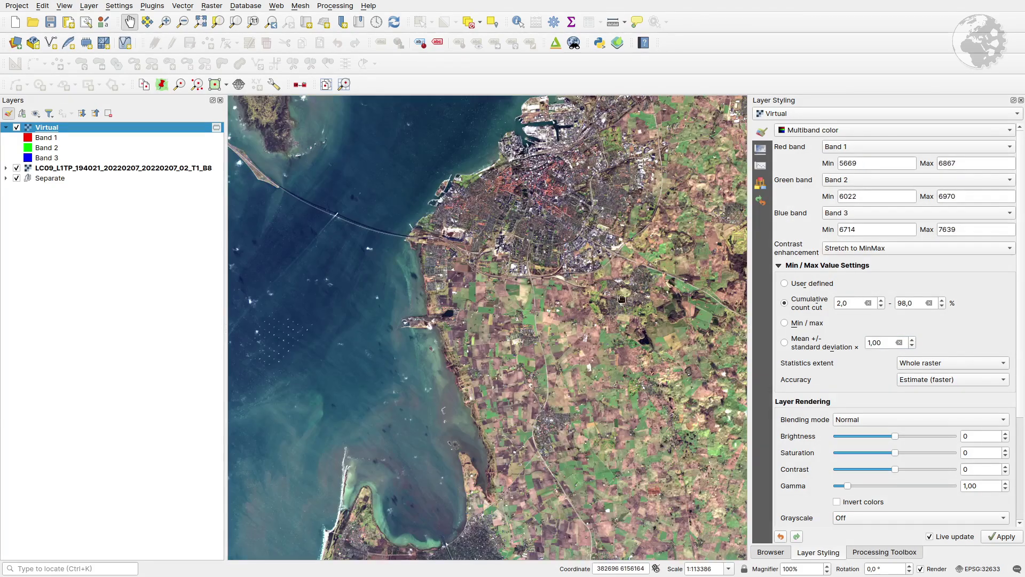
{"action": "left_click", "coordinate": [869, 303]}
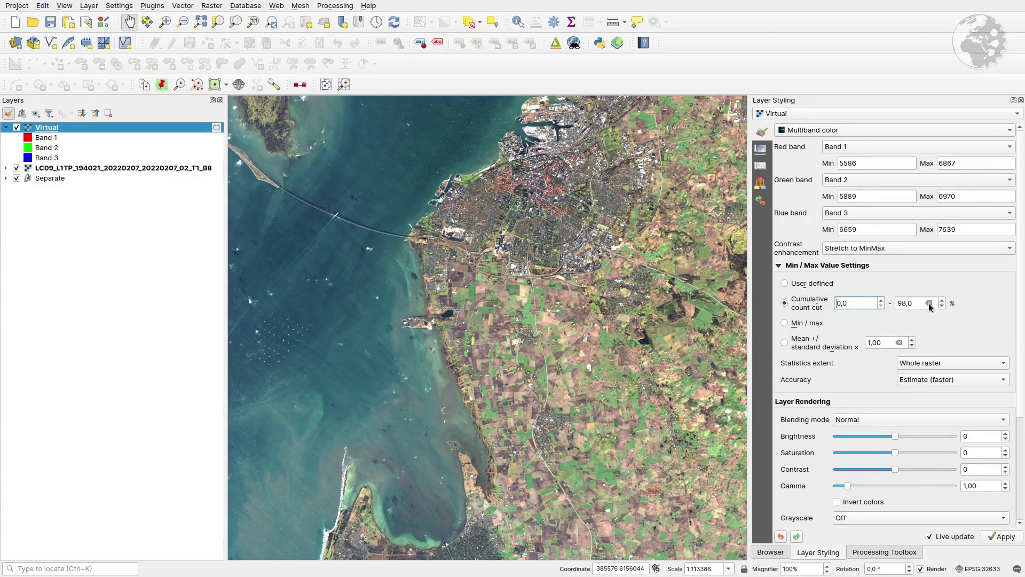
{"action": "left_click", "coordinate": [930, 303]}
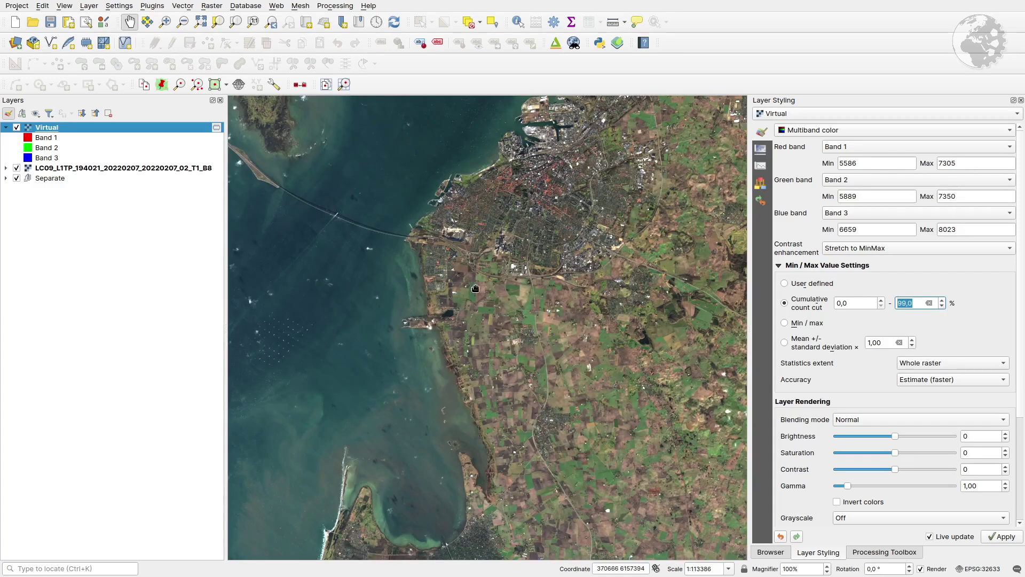
Step: Move the LC09 layer above the Virtual layer in the Layers panel
{"action": "left_click_drag", "start_coordinate": [500, 334], "coordinate": [515, 355]}
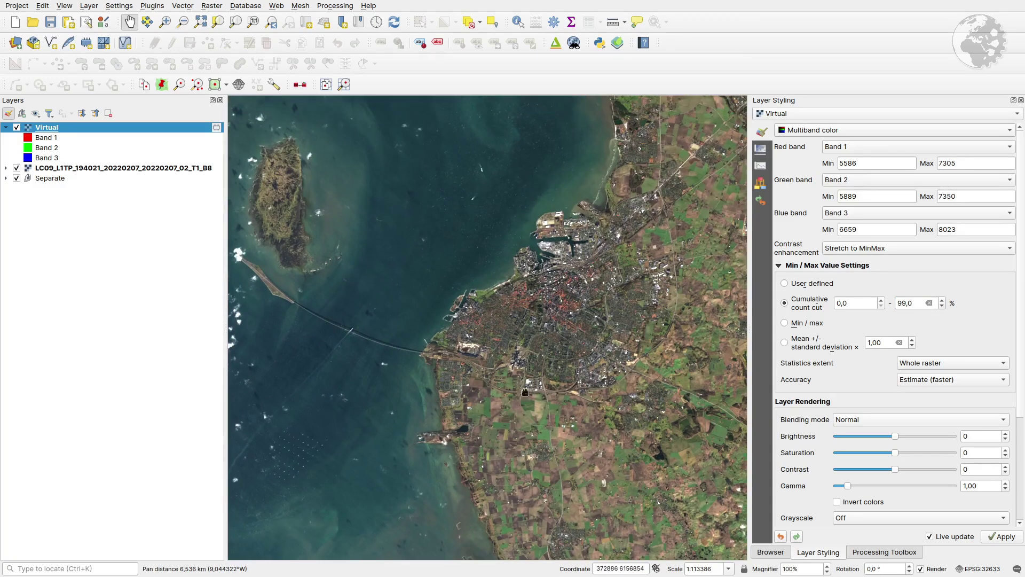
{"action": "left_click_drag", "start_coordinate": [335, 257], "coordinate": [311, 310]}
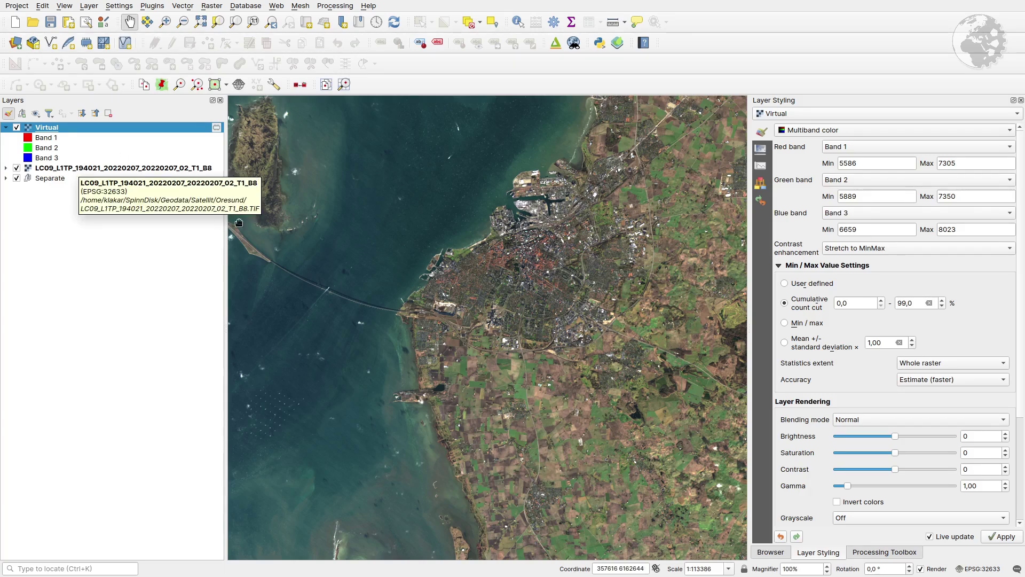
{"action": "left_click_drag", "start_coordinate": [69, 170], "coordinate": [120, 125]}
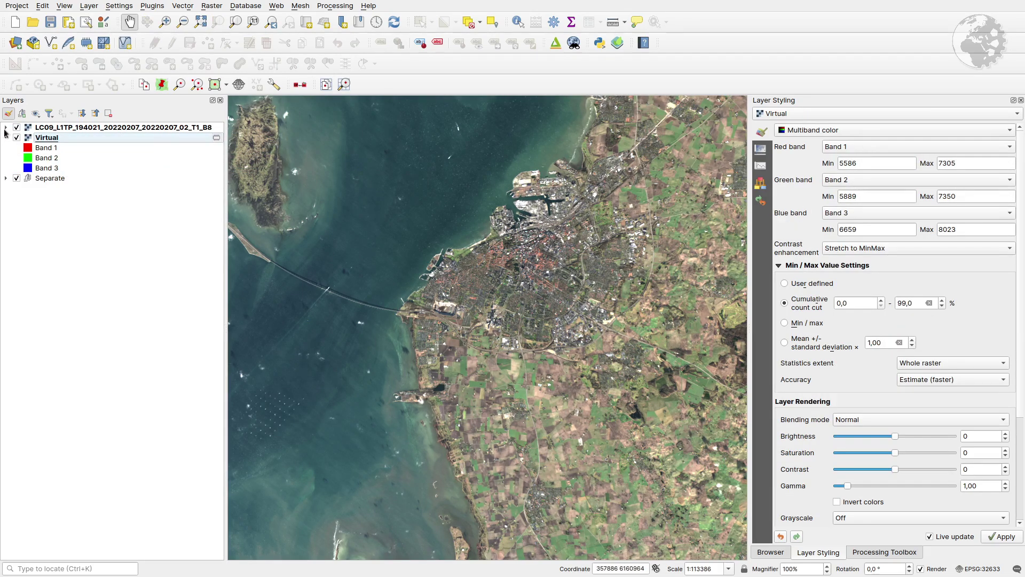
{"action": "left_click_drag", "start_coordinate": [512, 350], "coordinate": [519, 299]}
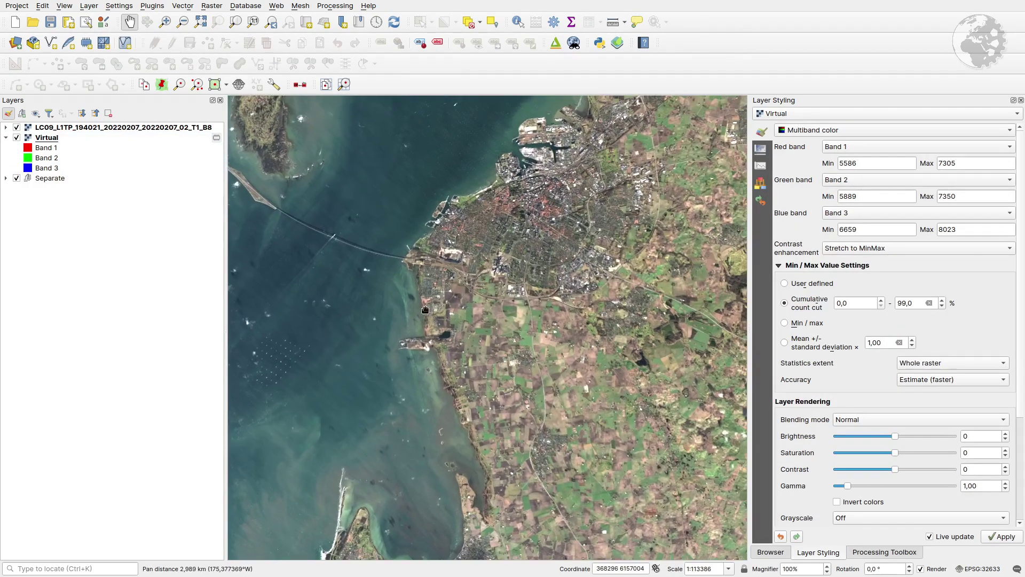
Step: Set the Virtual layer's upper count cut to 99,0 and hide it to compare with LC09
{"action": "scroll", "coordinate": [520, 300], "scroll_direction": "up", "scroll_amount": 2}
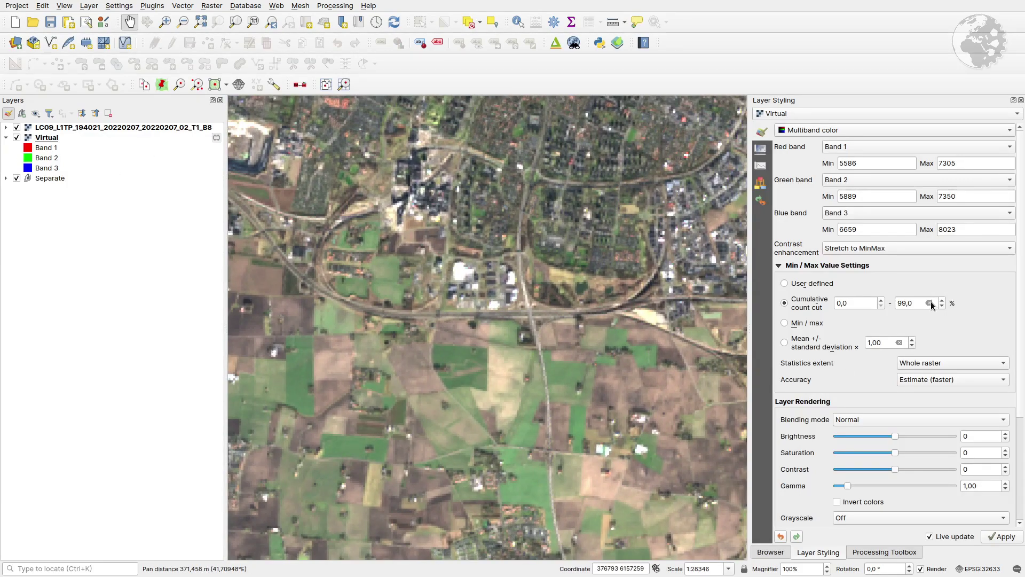
{"action": "left_click", "coordinate": [54, 140]}
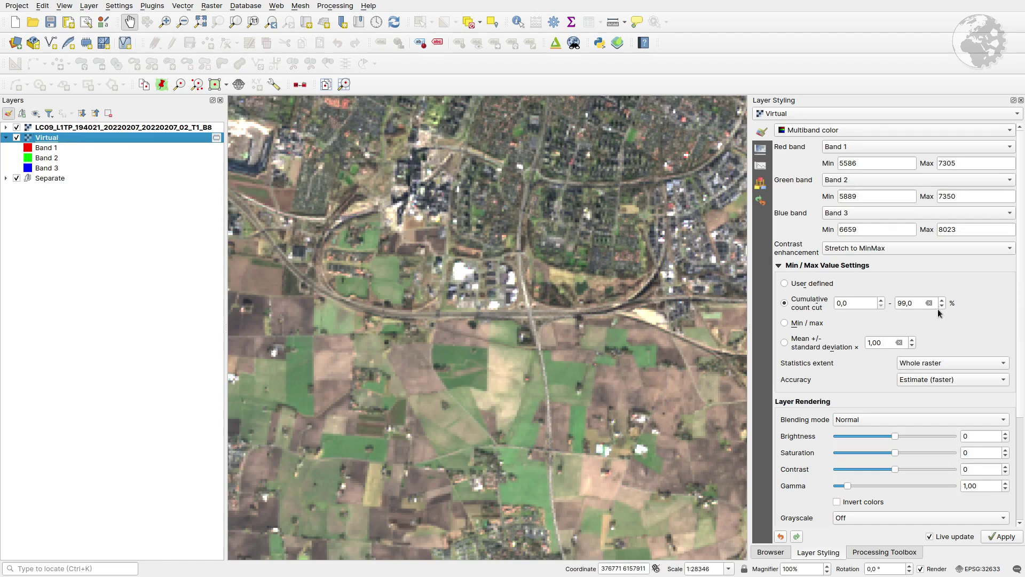
{"action": "scroll", "coordinate": [932, 302], "scroll_direction": "up", "scroll_amount": 1}
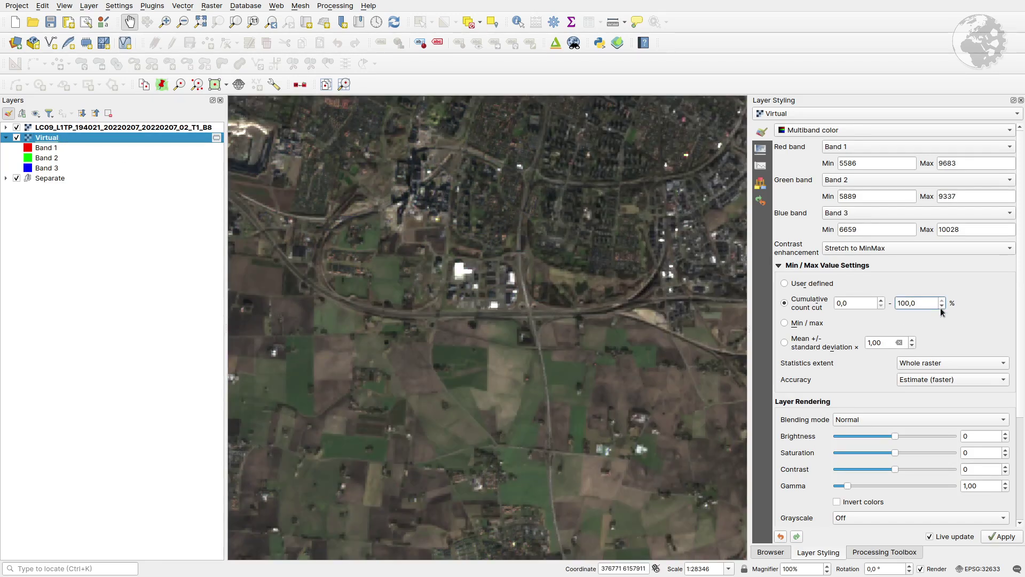
{"action": "left_click", "coordinate": [942, 307]}
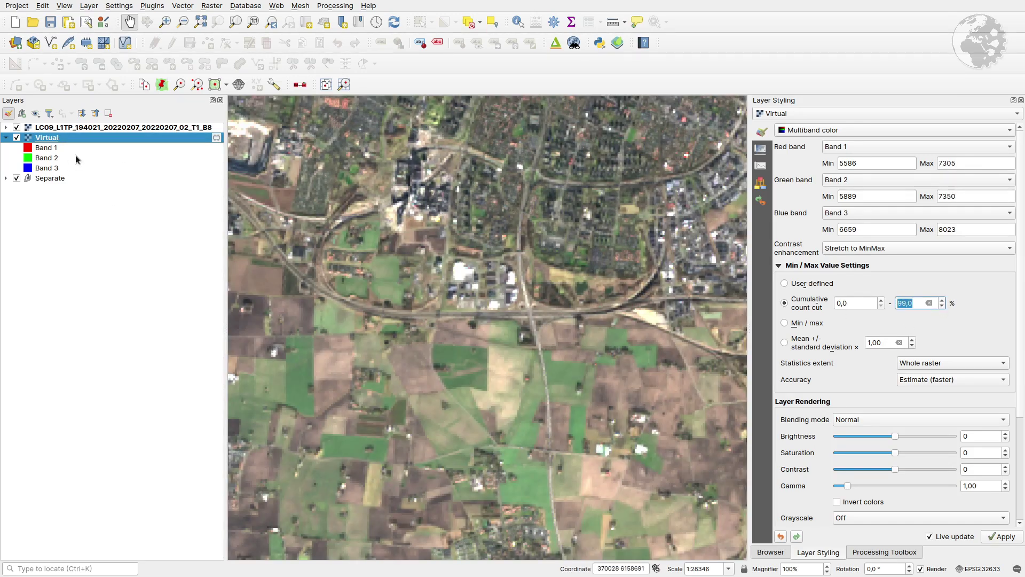
{"action": "left_click", "coordinate": [17, 138]}
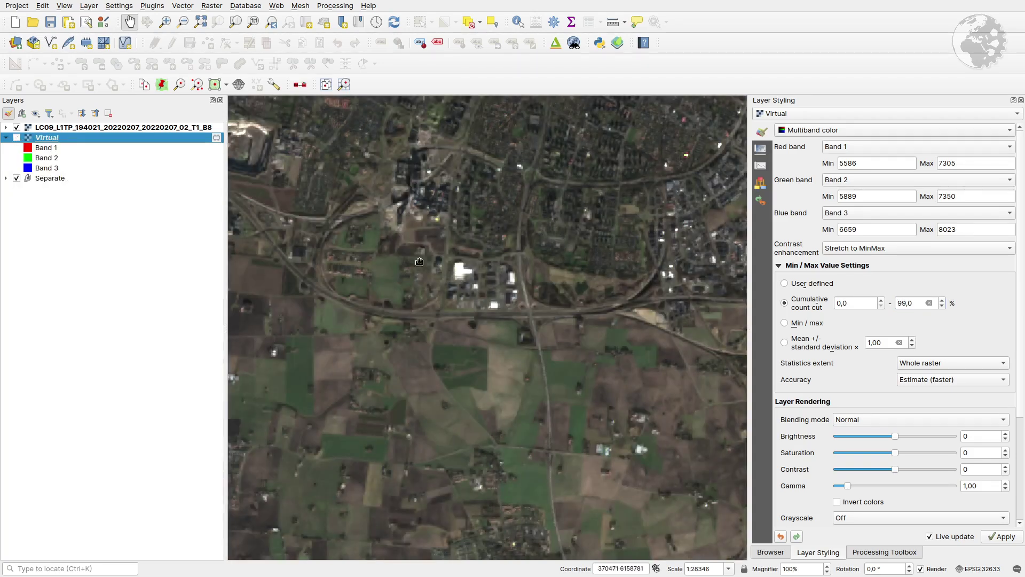
Step: Raise the upper count cut to 100,0 and toggle the Virtual layer off and on against LC09
{"action": "left_click", "coordinate": [44, 178]}
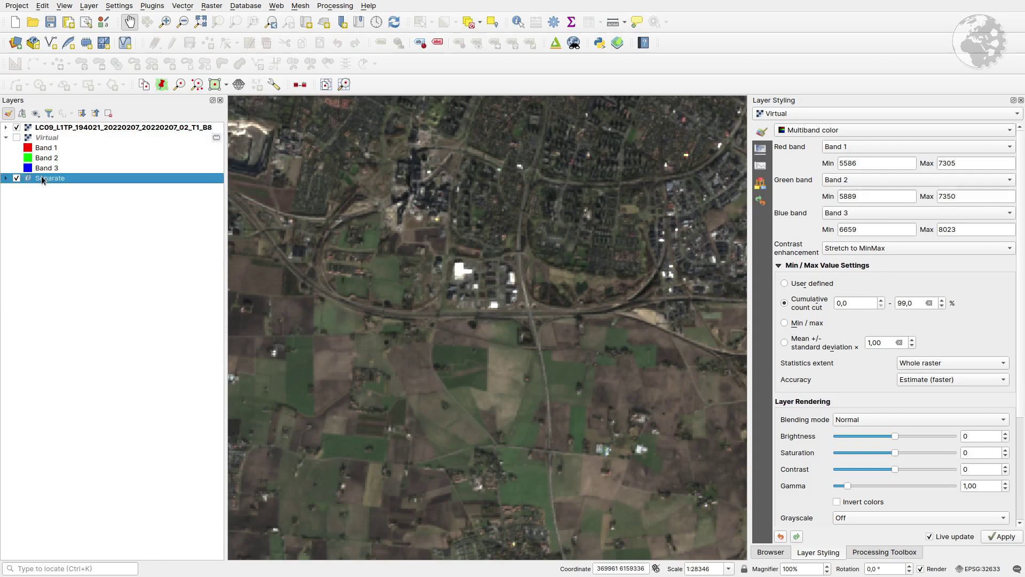
{"action": "left_click", "coordinate": [45, 138]}
{"action": "left_click", "coordinate": [16, 138]}
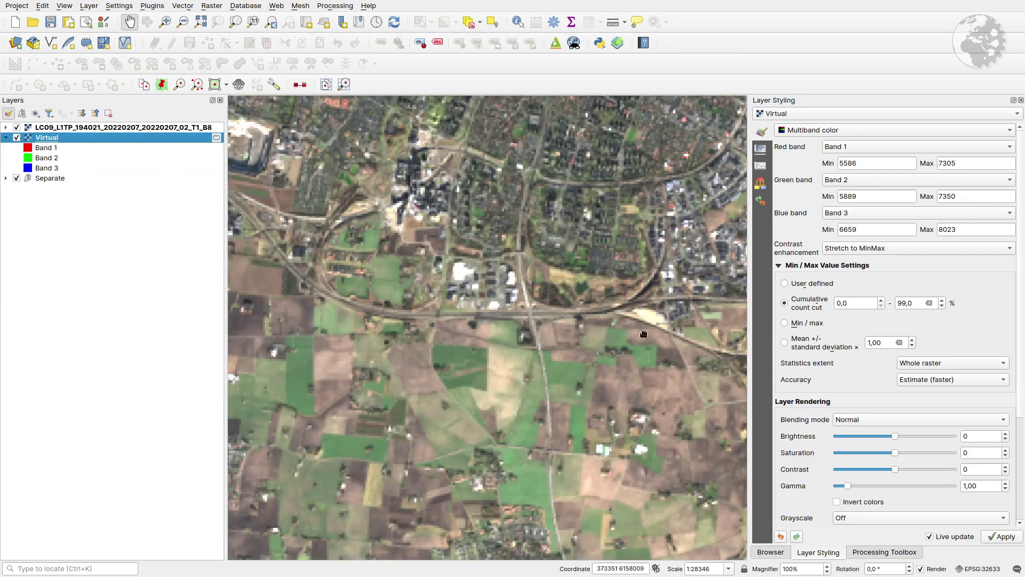
{"action": "left_click", "coordinate": [930, 302]}
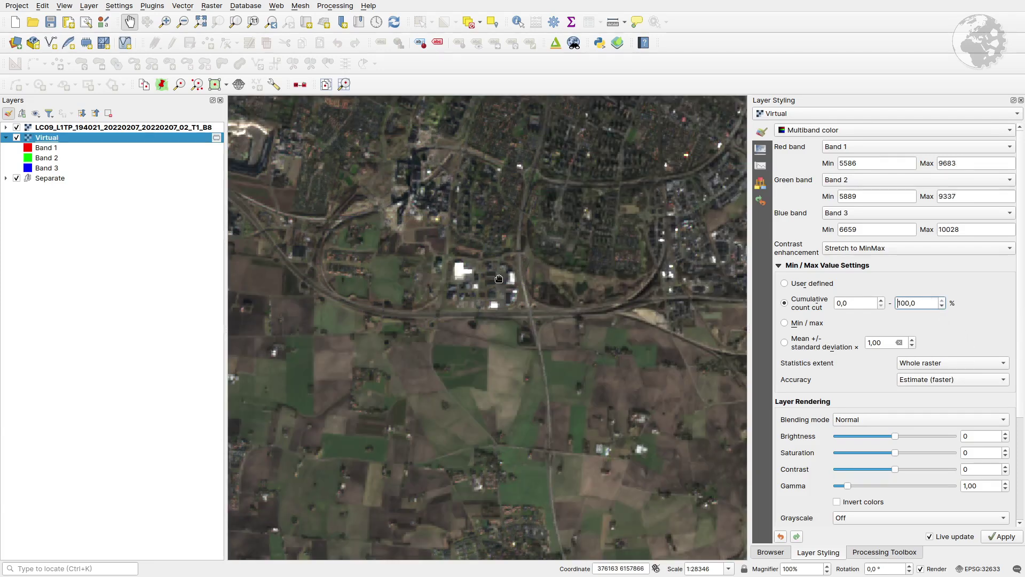
{"action": "left_click", "coordinate": [16, 138]}
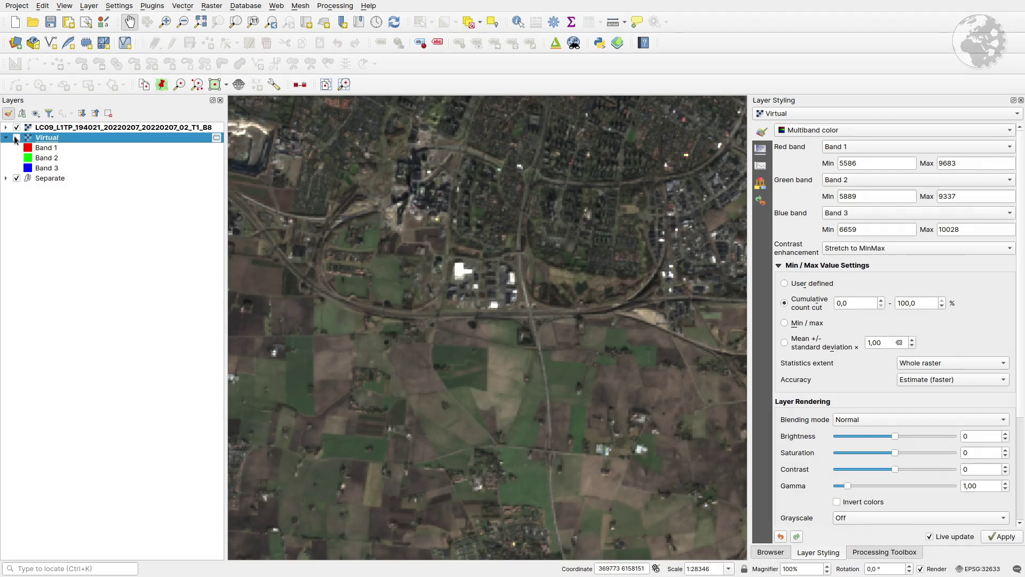
{"action": "left_click", "coordinate": [16, 137]}
Step: Hide the side panels with Ctrl+Tab and frame Copenhagen, Ven, the bridge and Malmö full-screen
{"action": "key", "text": "ctrl+Tab"}
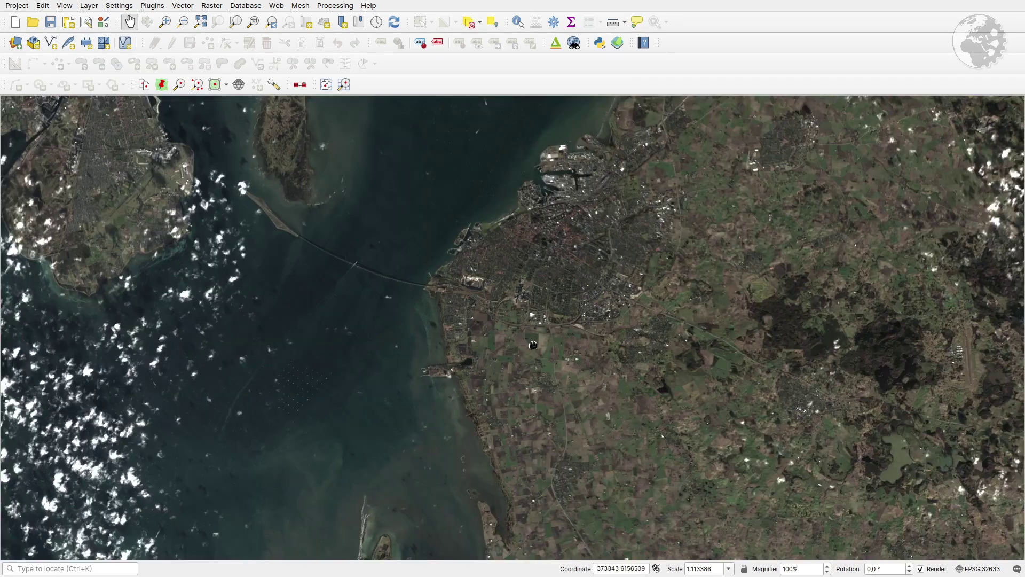
{"action": "left_click_drag", "start_coordinate": [534, 342], "coordinate": [570, 394]}
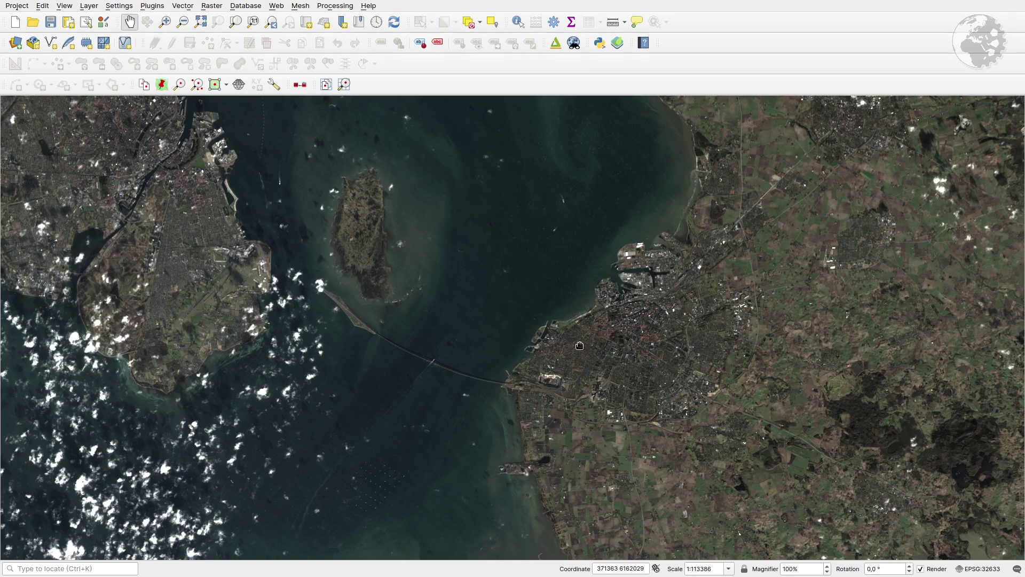
{"action": "left_click_drag", "start_coordinate": [585, 395], "coordinate": [570, 368]}
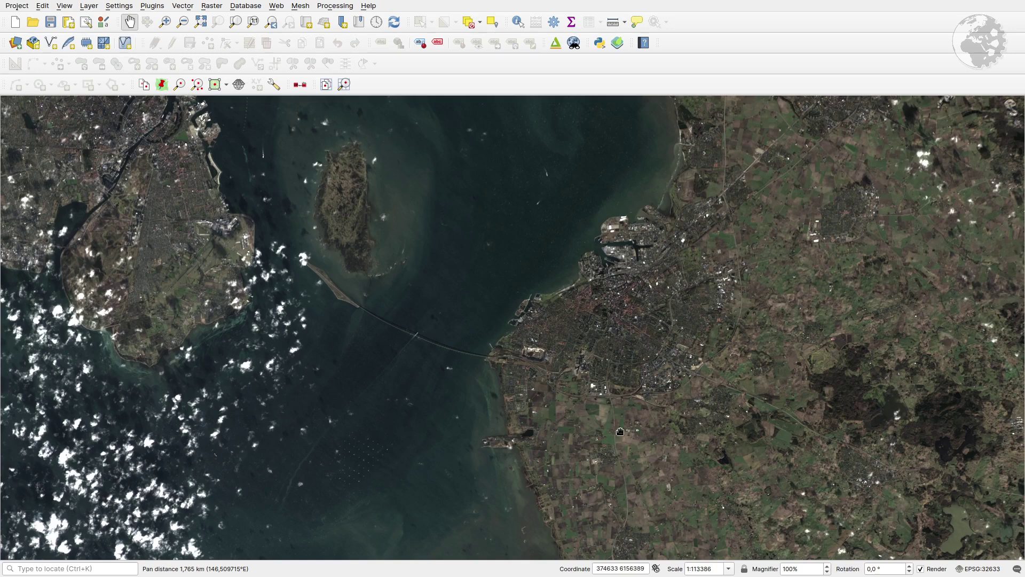
{"action": "left_click_drag", "start_coordinate": [645, 435], "coordinate": [632, 435]}
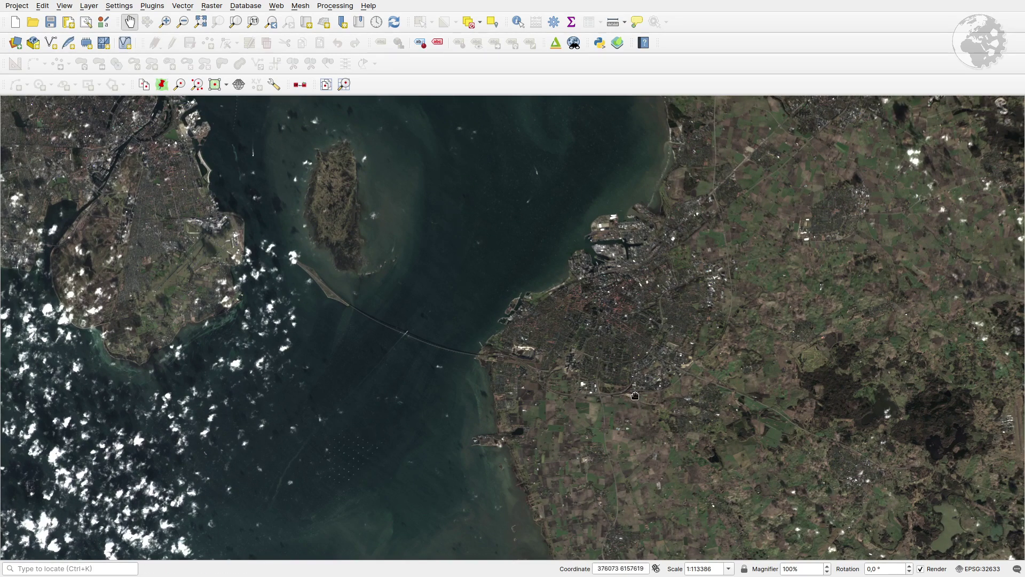
{"action": "scroll", "coordinate": [624, 378], "scroll_direction": "up", "scroll_amount": 1}
{"action": "scroll", "coordinate": [625, 379], "scroll_direction": "down", "scroll_amount": 1}
{"action": "left_click_drag", "start_coordinate": [562, 366], "coordinate": [586, 368]}
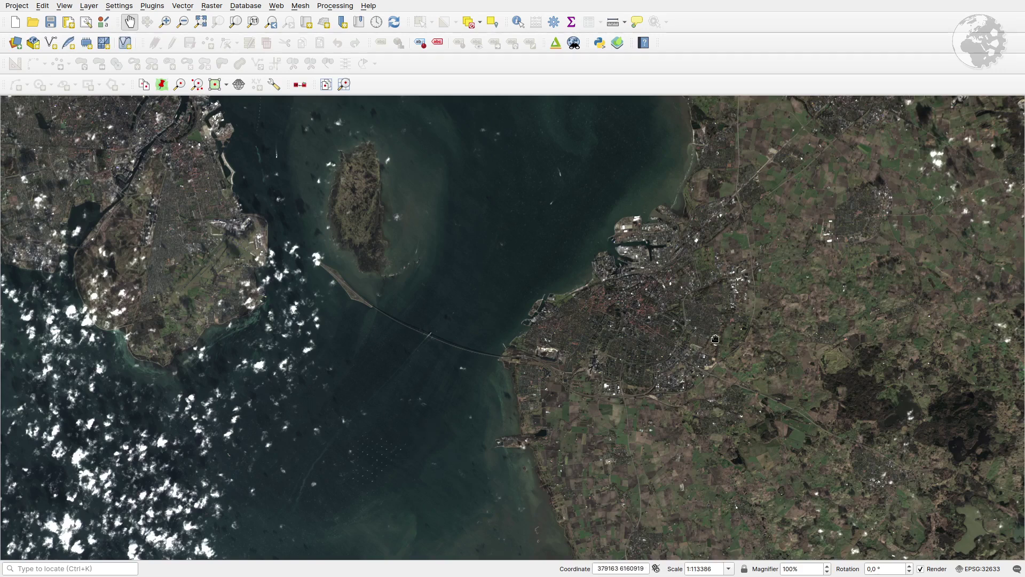
{"action": "left_click_drag", "start_coordinate": [652, 289], "coordinate": [590, 303]}
{"action": "left_click_drag", "start_coordinate": [661, 375], "coordinate": [737, 417]}
{"action": "left_click_drag", "start_coordinate": [584, 425], "coordinate": [574, 424]}
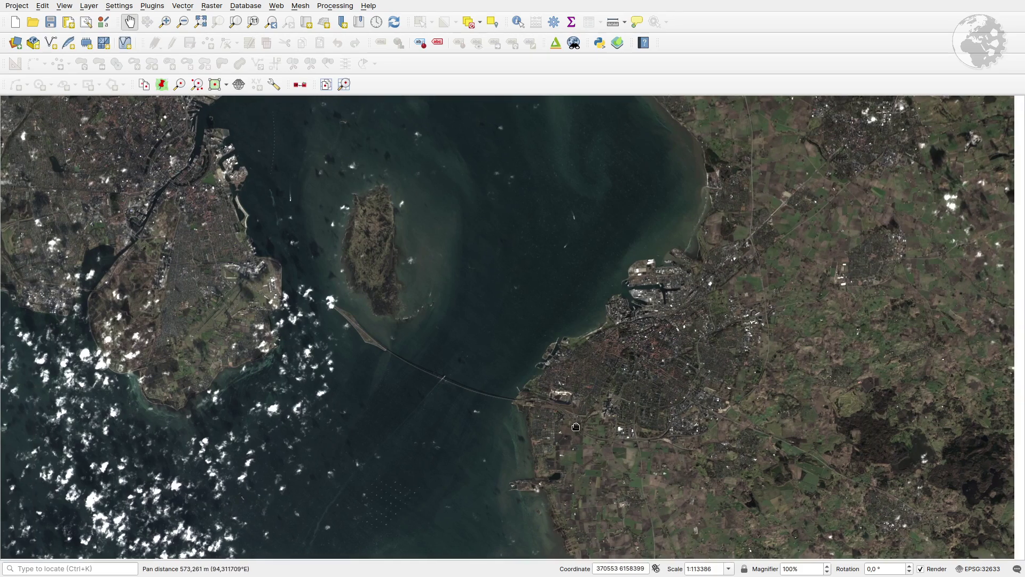